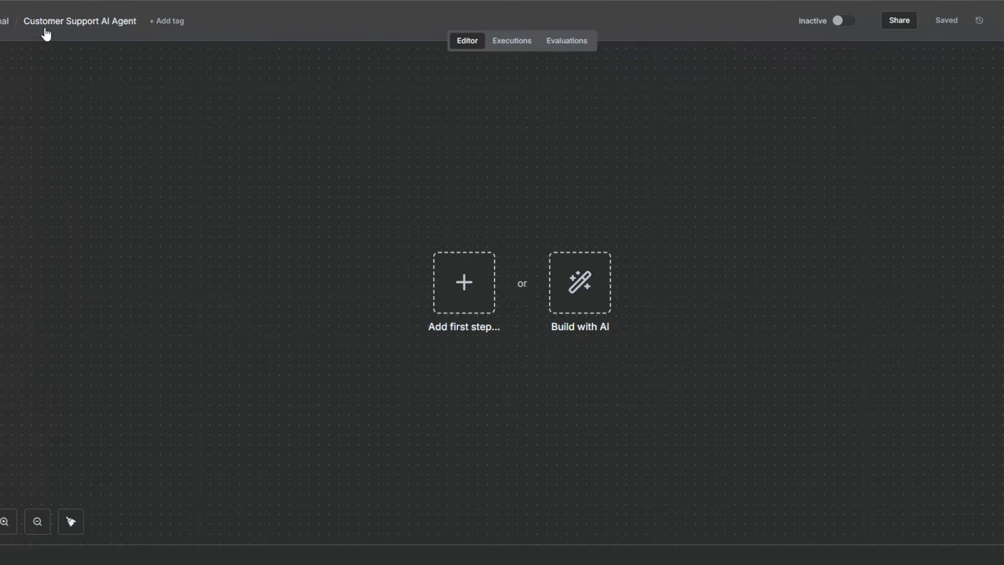
Add a Gmail trigger for received messages as the workflow's first step.
left_click(102, 29)
left_click(251, 178)
left_click(367, 296)
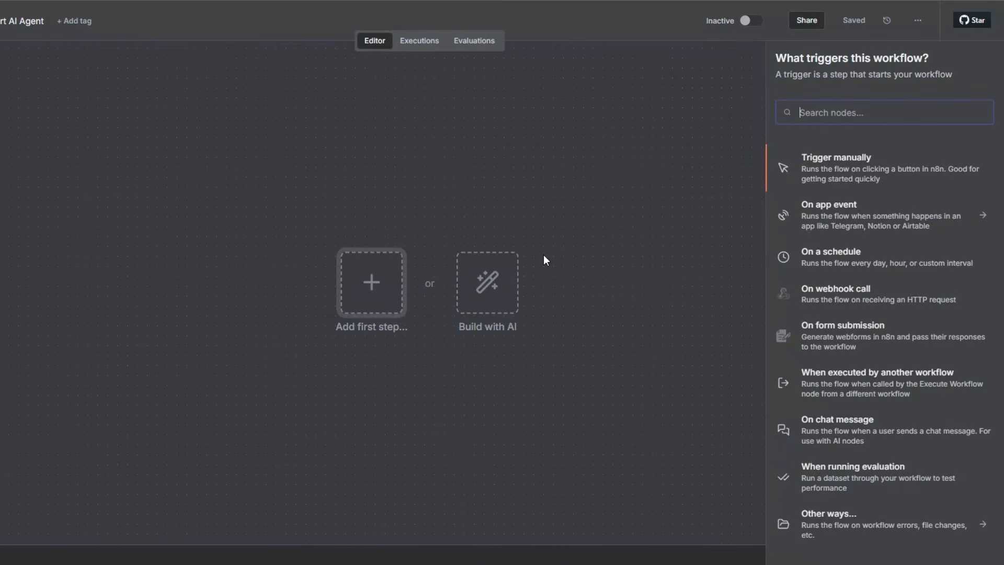
type("gmail")
left_click(818, 163)
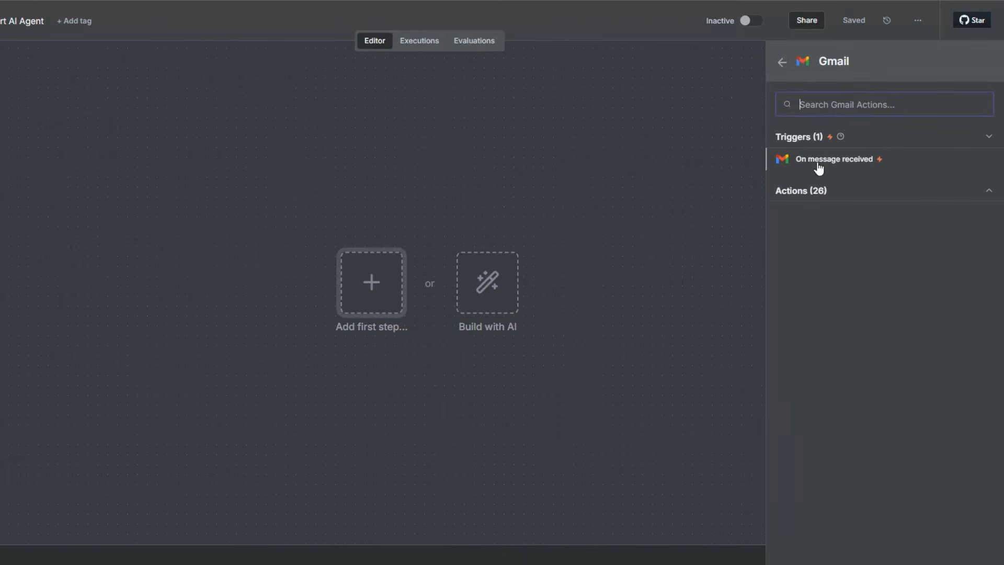
left_click(831, 163)
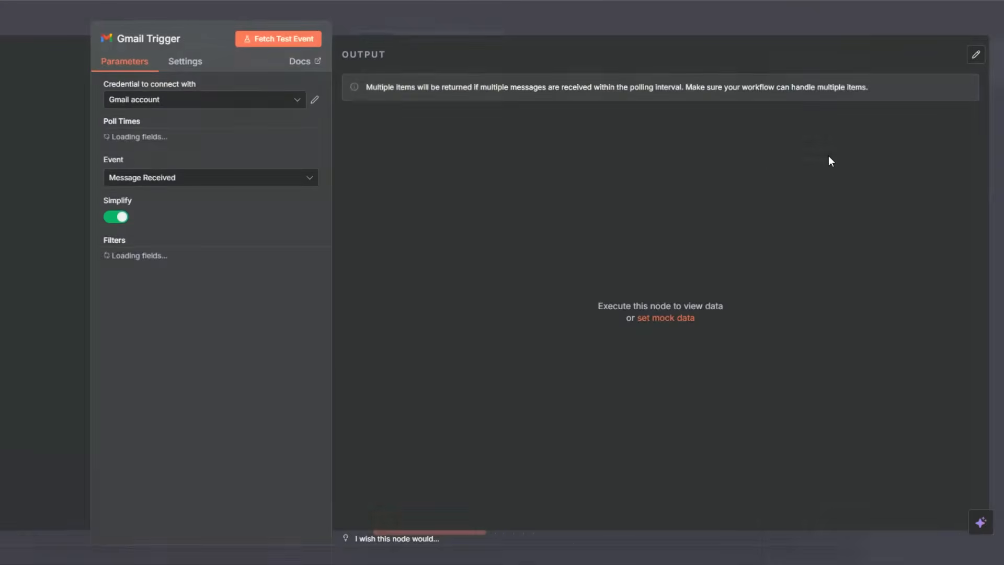
left_click(178, 100)
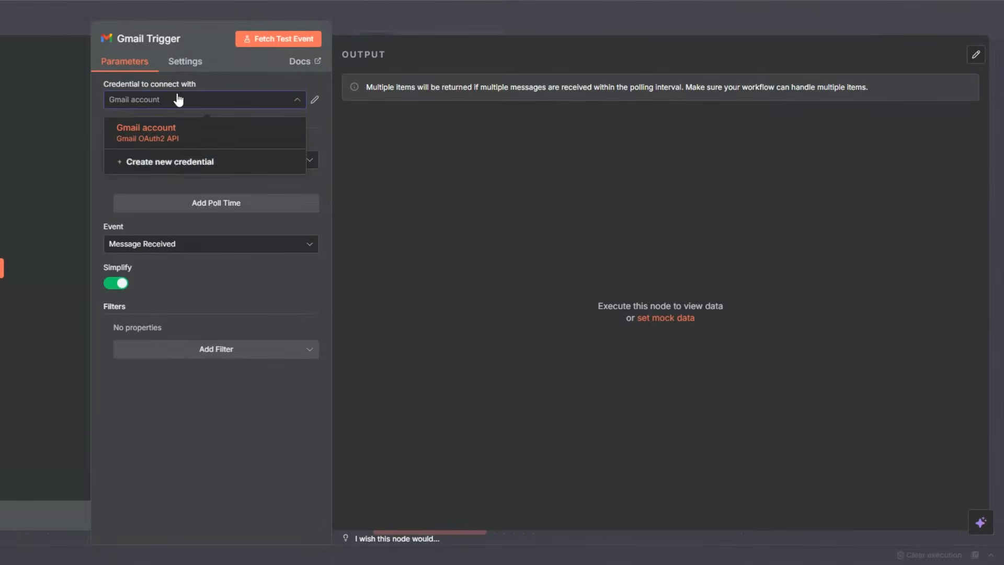
left_click(171, 162)
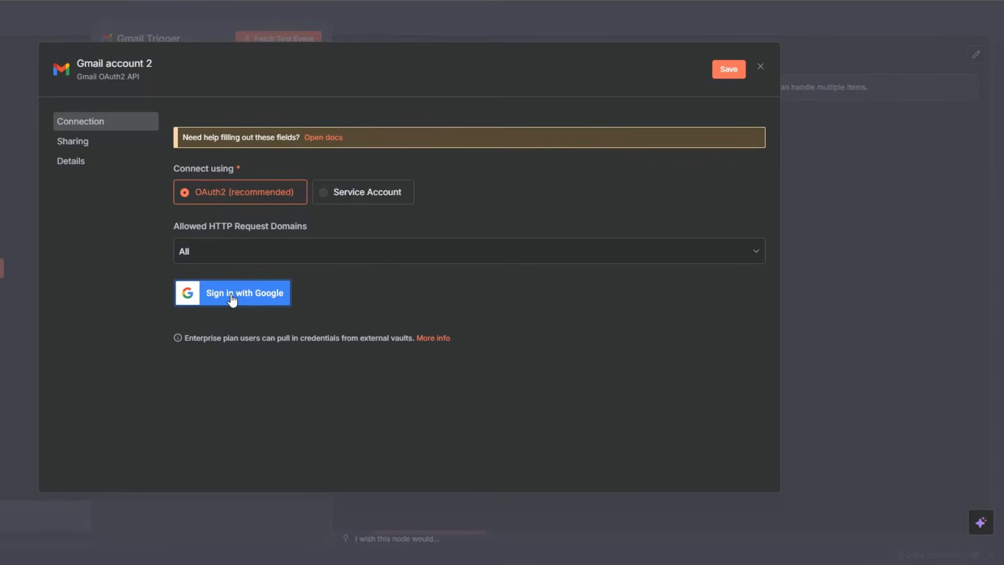
left_click(760, 68)
left_click(441, 310)
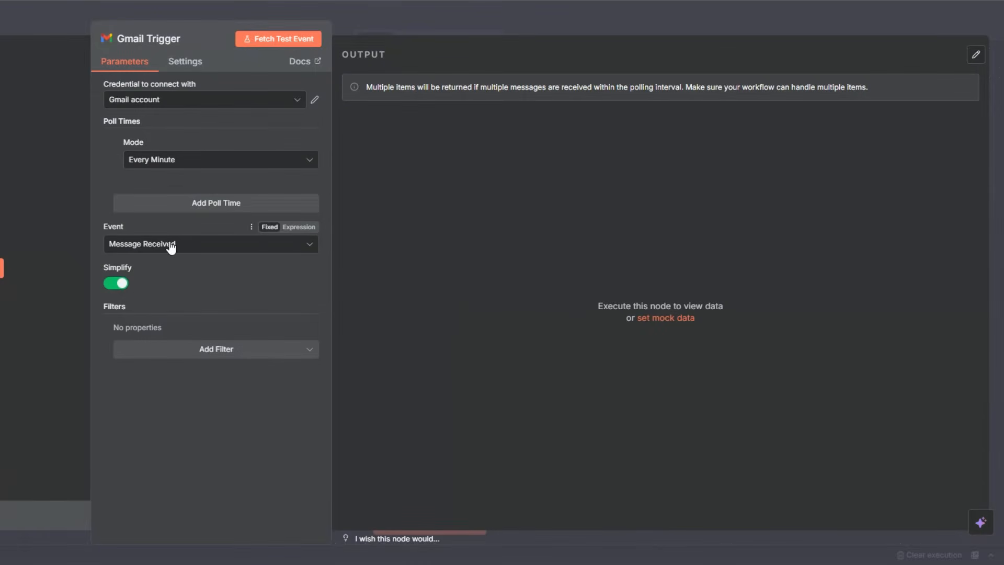
Turn off Simplify in the Gmail trigger, and send the drafted "Do you offer support on weekends?" test email from Gmail.
left_click(124, 284)
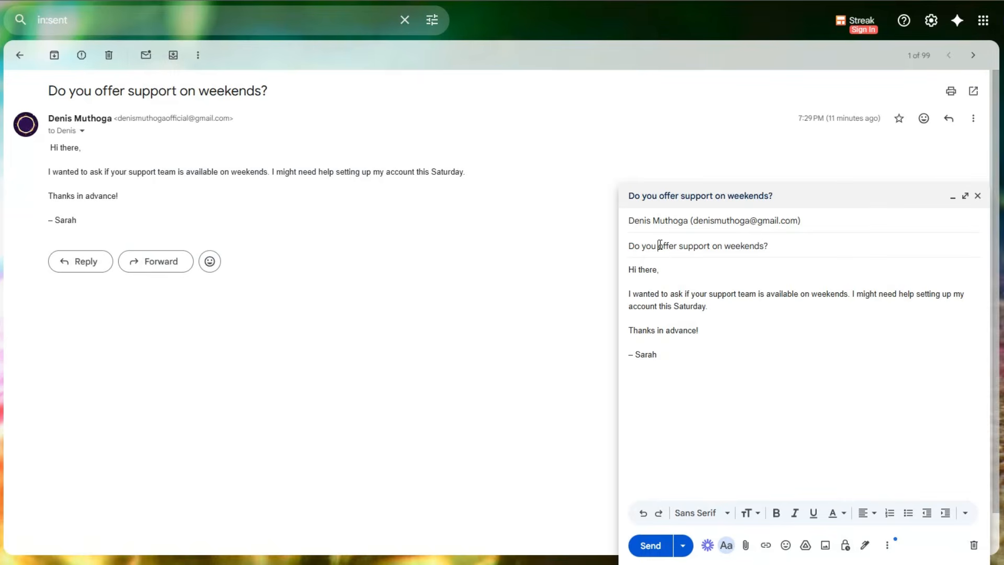
left_click(671, 271)
left_click(648, 545)
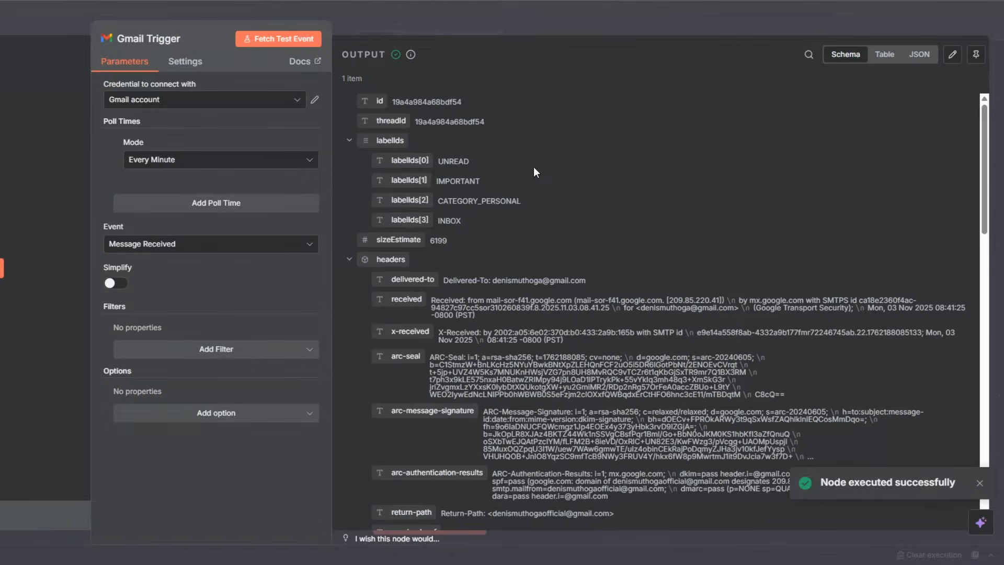
Review the message text in the fetched test event, and pin the Gmail Trigger node's output data.
scroll(534, 167, "down", 10)
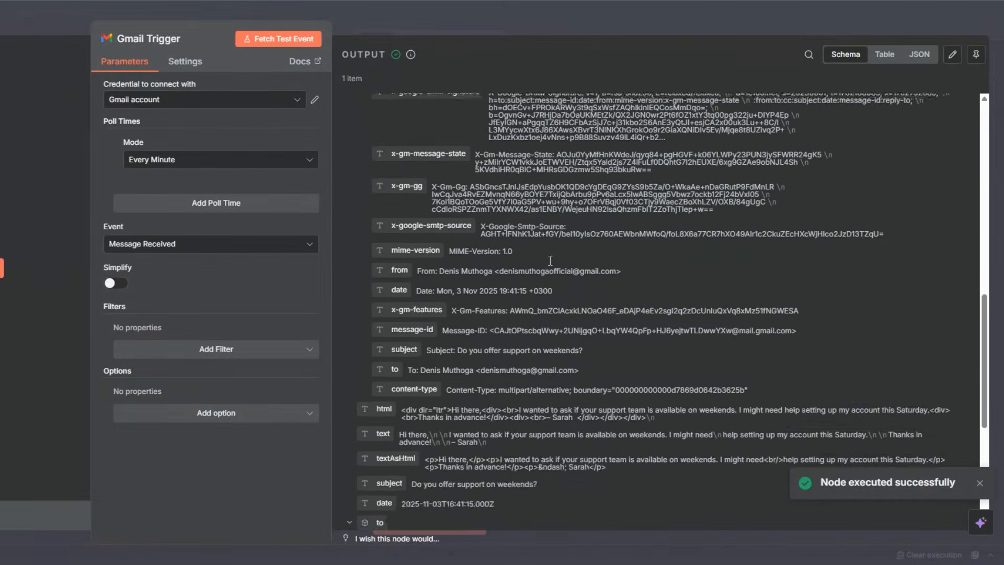
scroll(550, 260, "down", 3)
left_click_drag(400, 259, 458, 267)
left_click(526, 264)
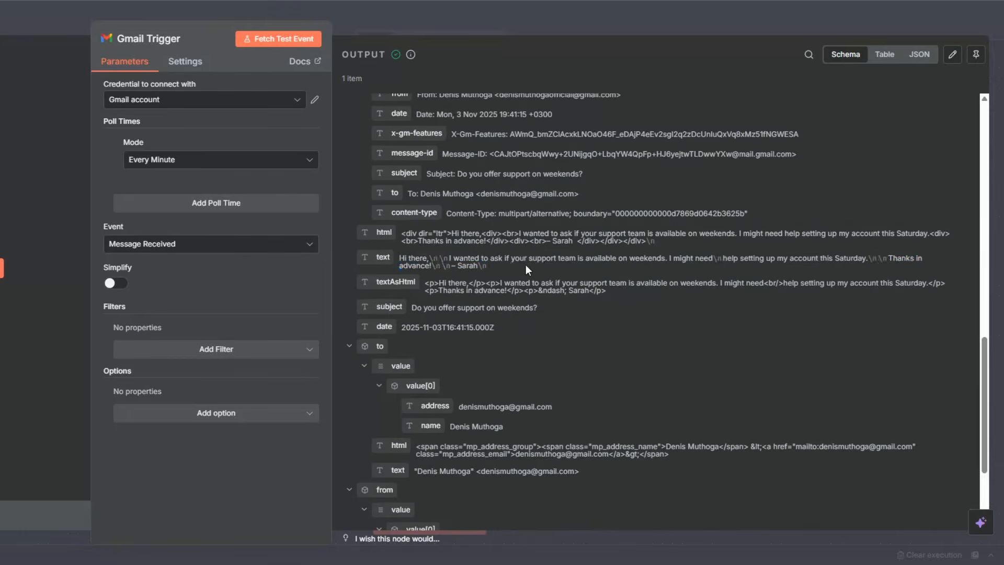
key("Escape")
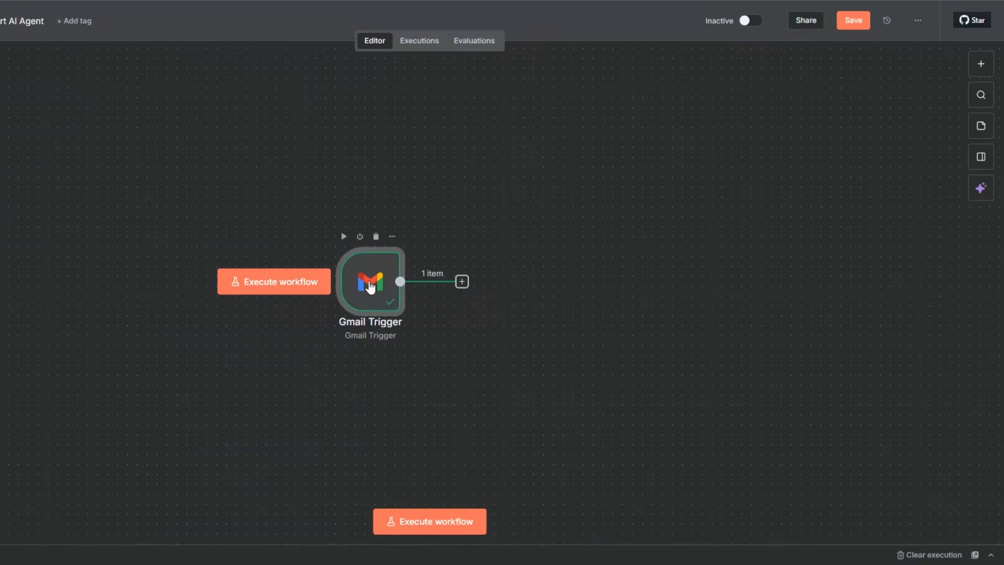
right_click(368, 290)
left_click(389, 395)
Add a Wait node after the Gmail Trigger and set its wait amount to 3 seconds.
scroll(388, 390, "right", 5)
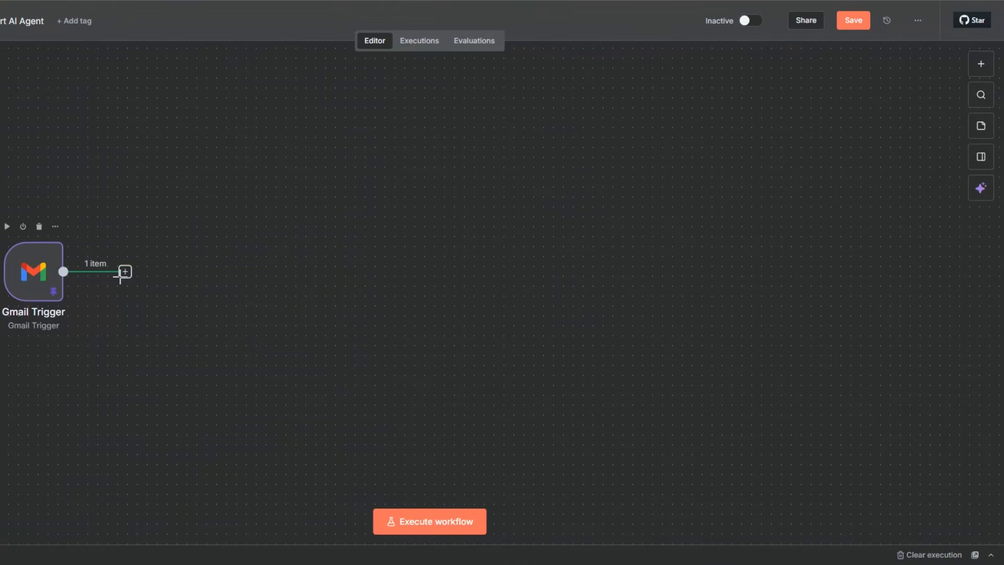
left_click(125, 272)
type("wait")
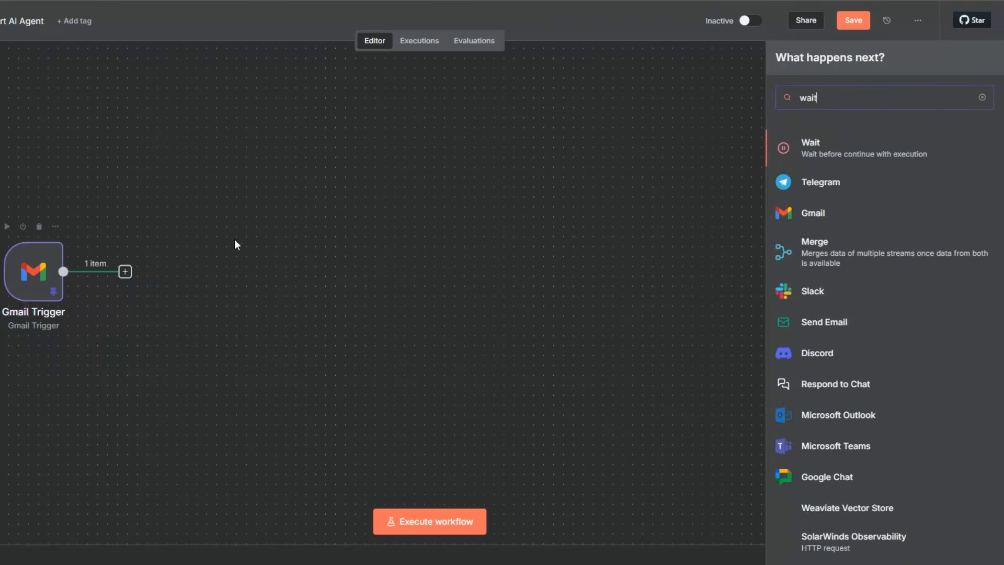
left_click(841, 149)
left_click_drag(312, 143, 303, 143)
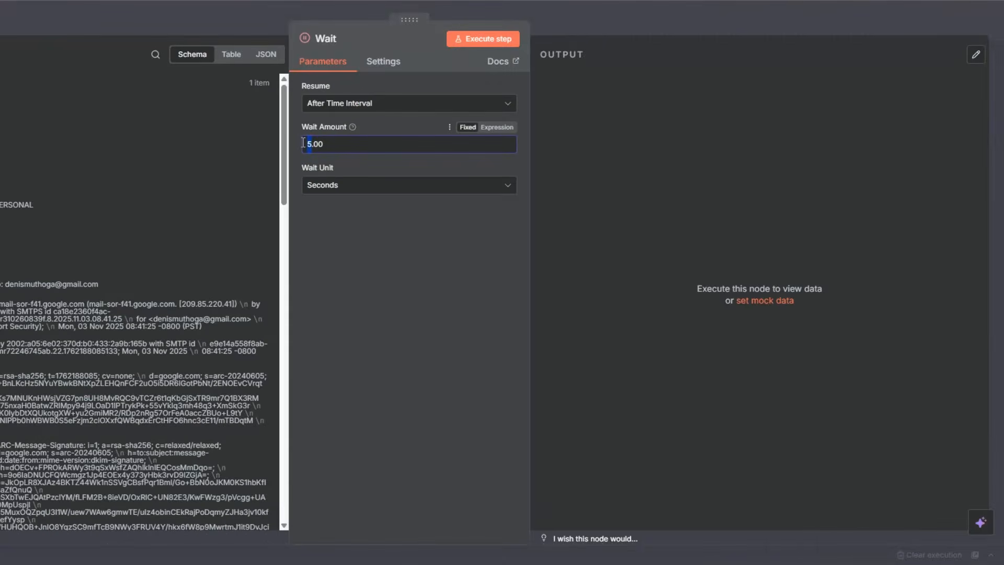
type("3")
key("Escape")
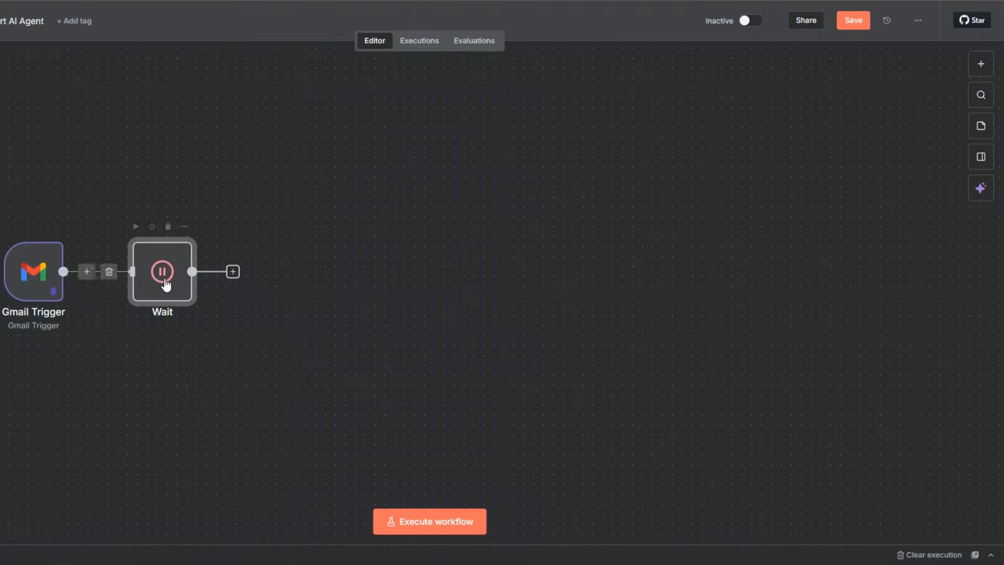
Rename the Wait node as "Wait 3 Seconds".
key("F2")
left_click(320, 277)
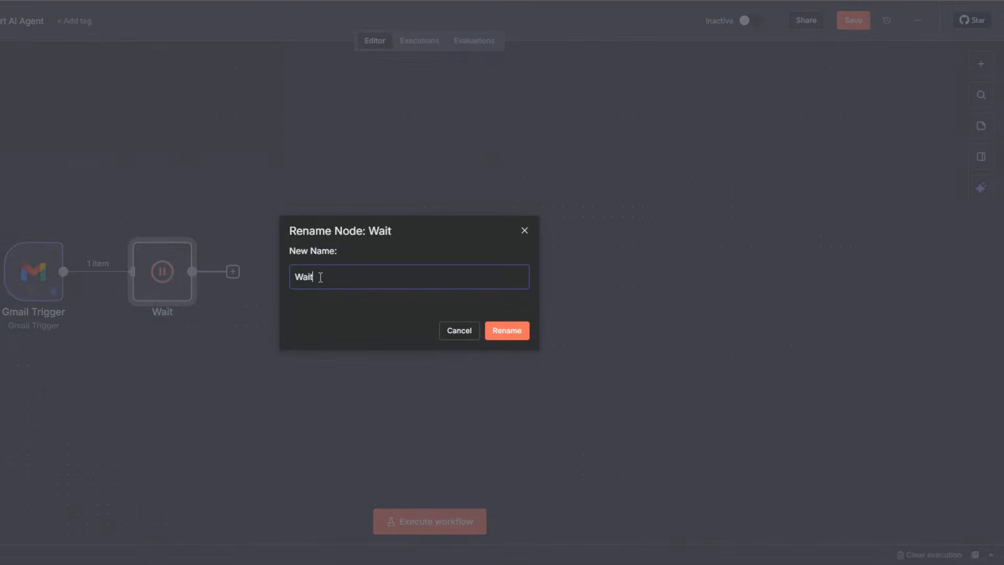
type("3 Seconds")
left_click(505, 332)
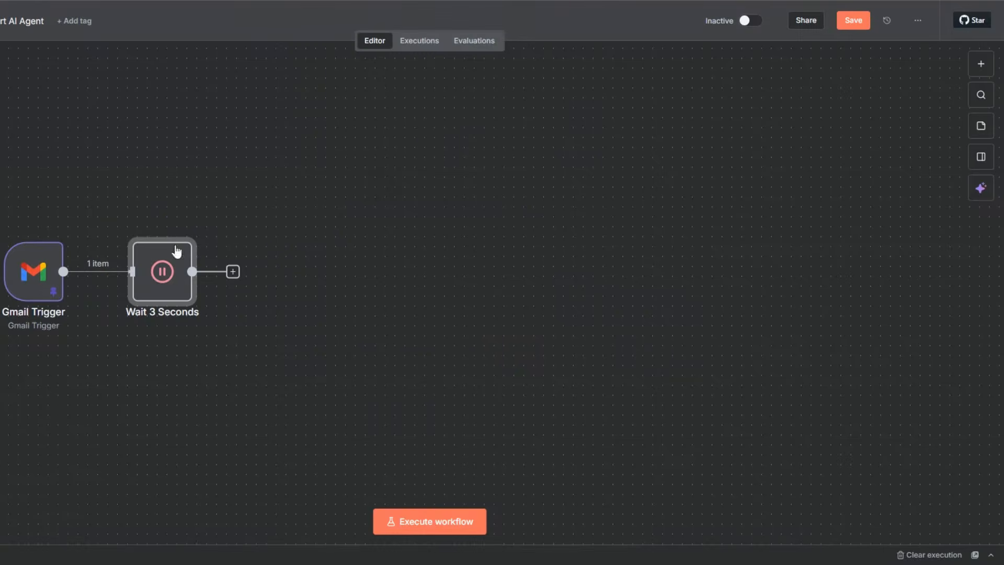
Execute the Wait 3 Seconds node on its own and save the workflow.
left_click(135, 229)
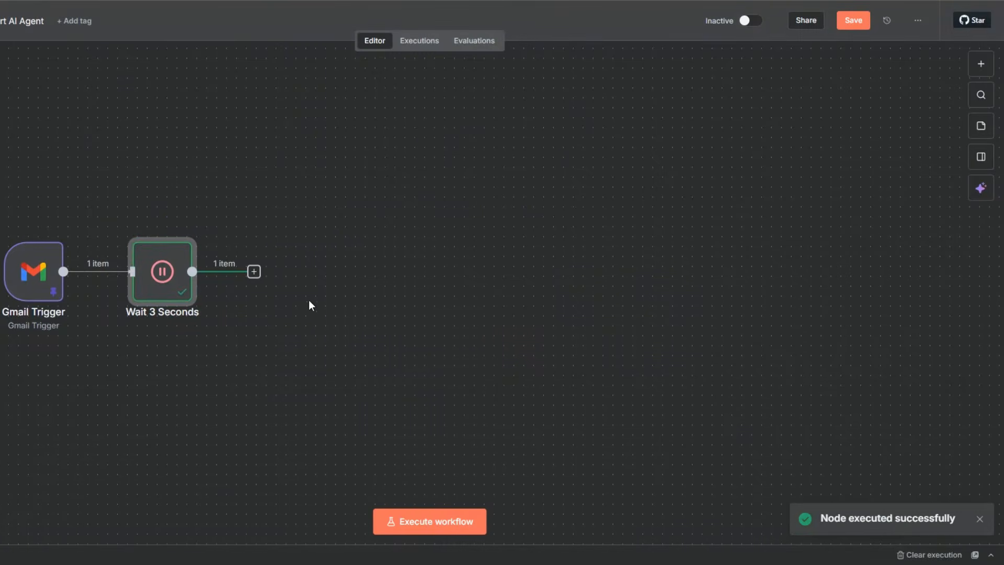
left_click(841, 27)
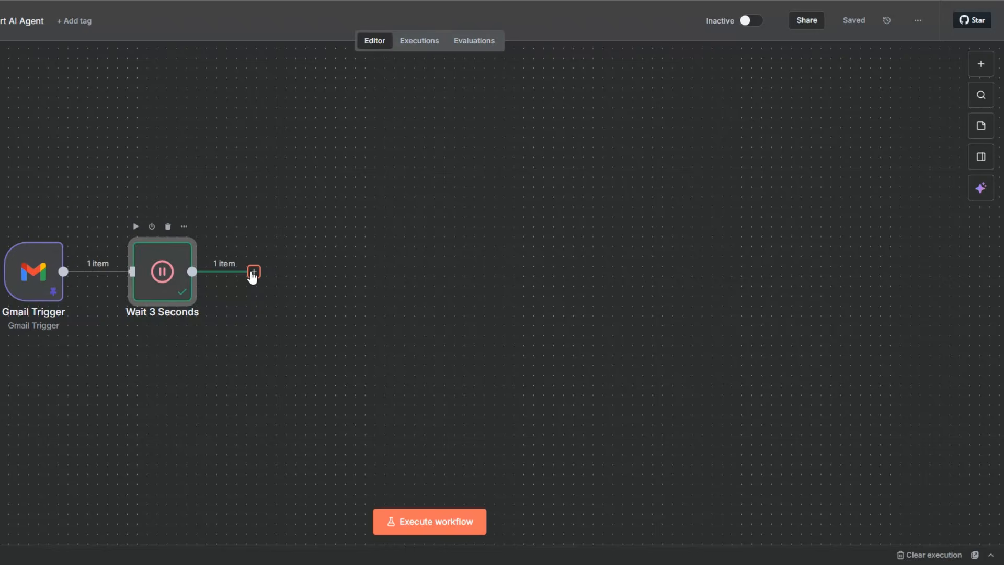
Examine the message body, recipient and sender fields in the Gmail Trigger's pinned output.
right_click(23, 273)
left_click(87, 267)
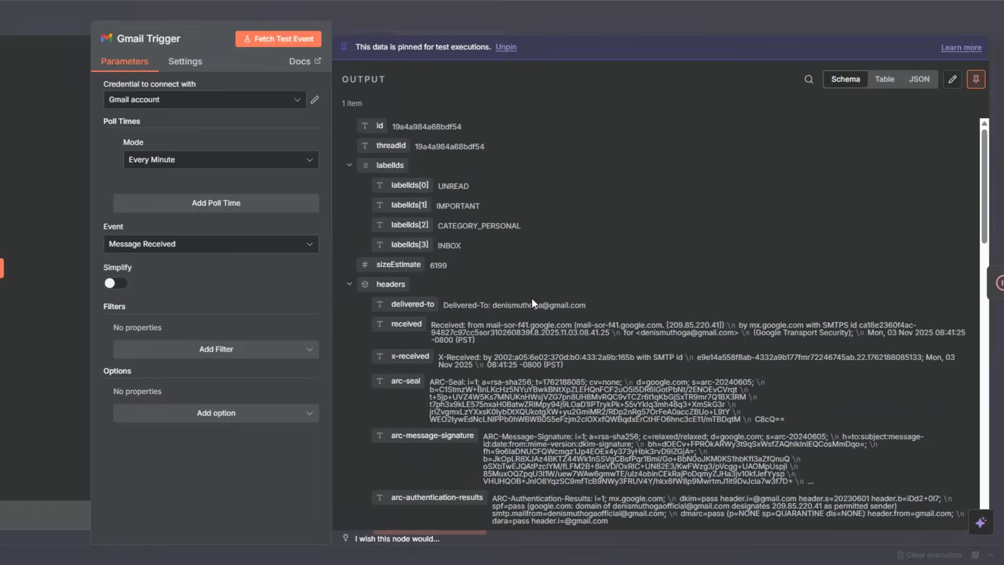
scroll(532, 299, "down", 10)
scroll(512, 400, "up", 2)
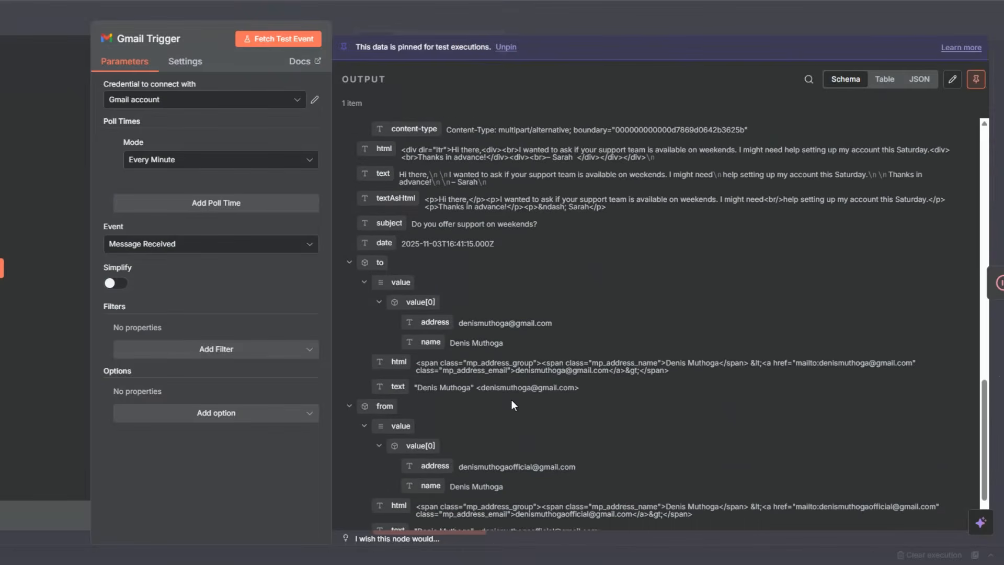
scroll(512, 405, "up", 4)
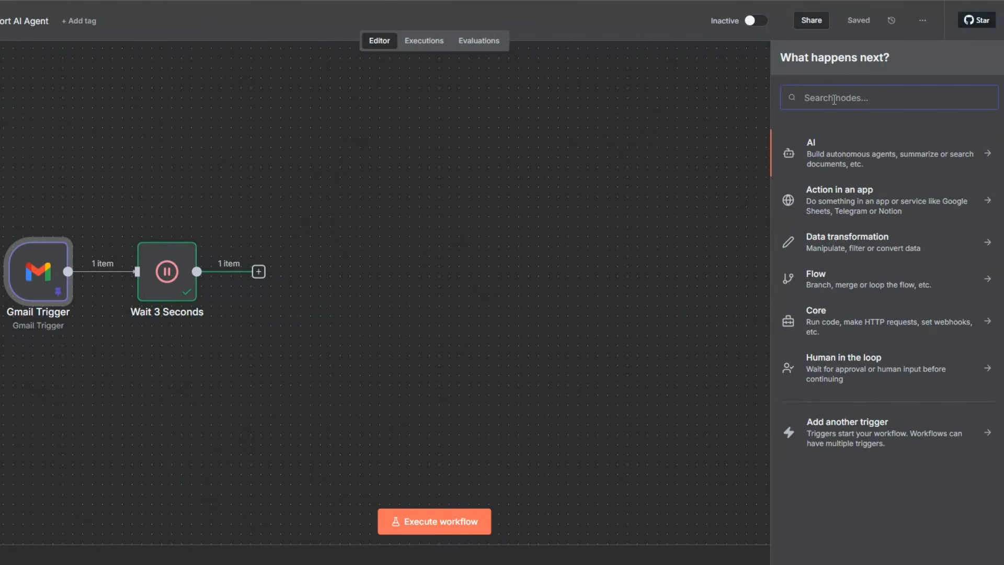
Add an Airtable node with the "Create a record" action after the Wait 3 Seconds node.
type("air")
left_click(830, 149)
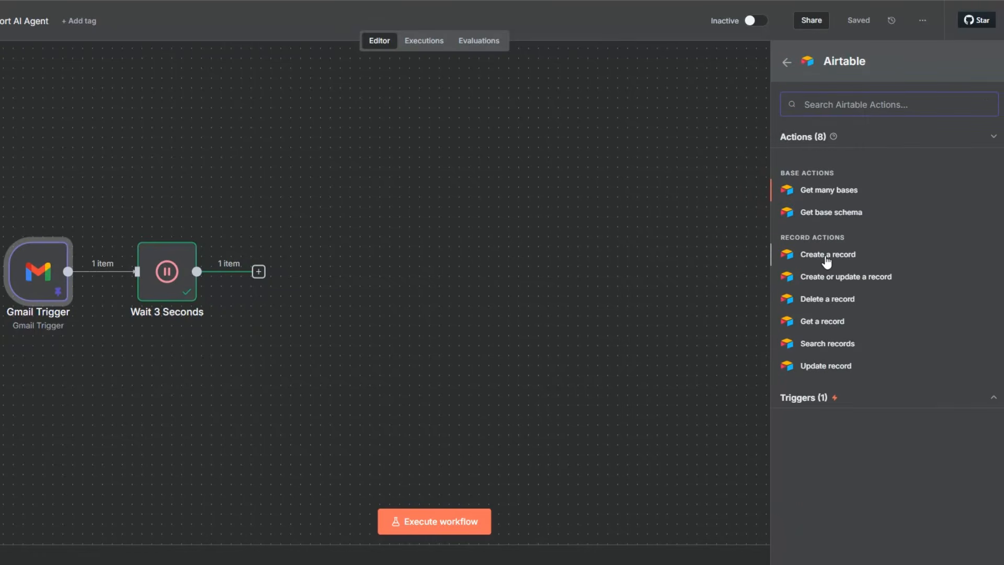
left_click(825, 255)
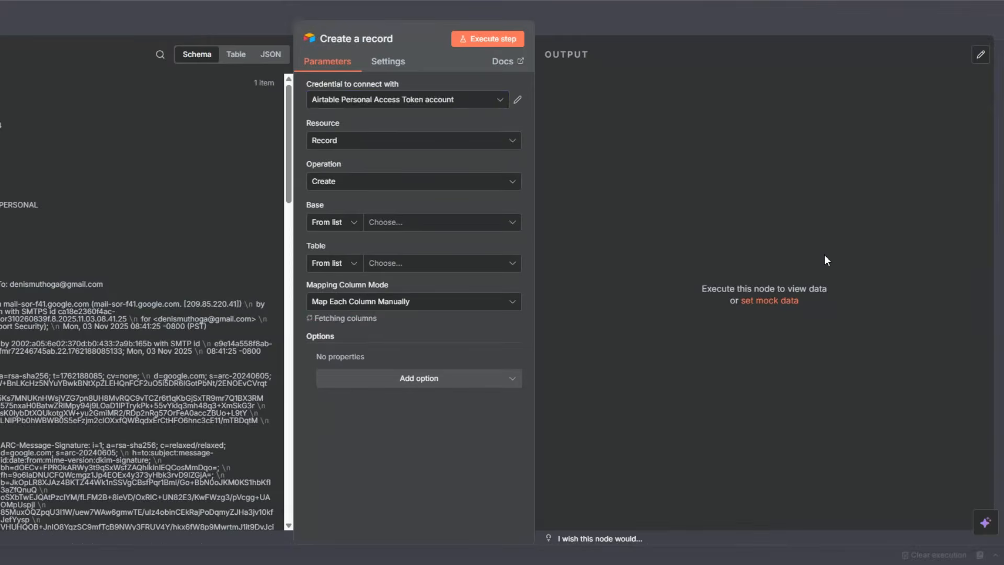
left_click(377, 100)
left_click(372, 163)
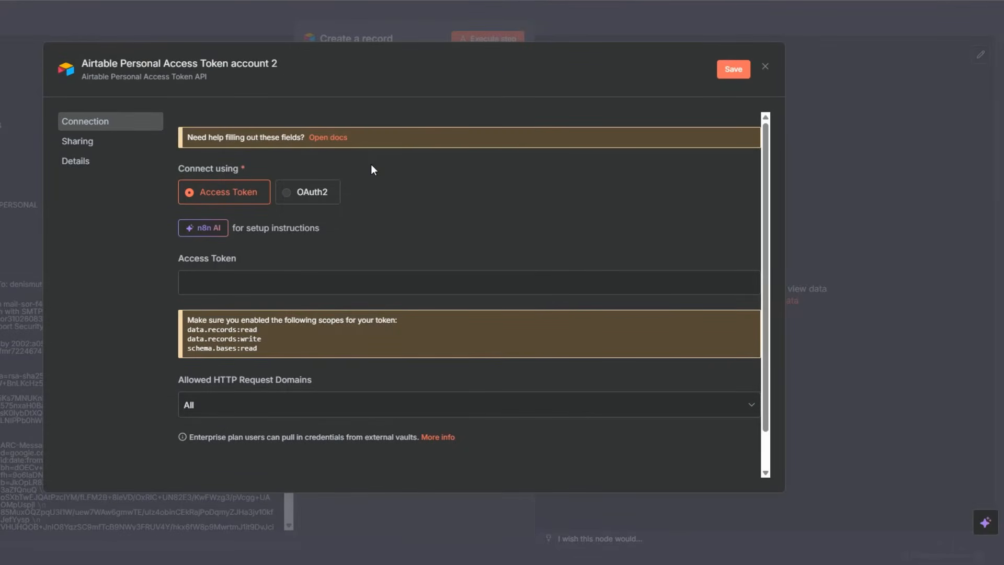
left_click(293, 285)
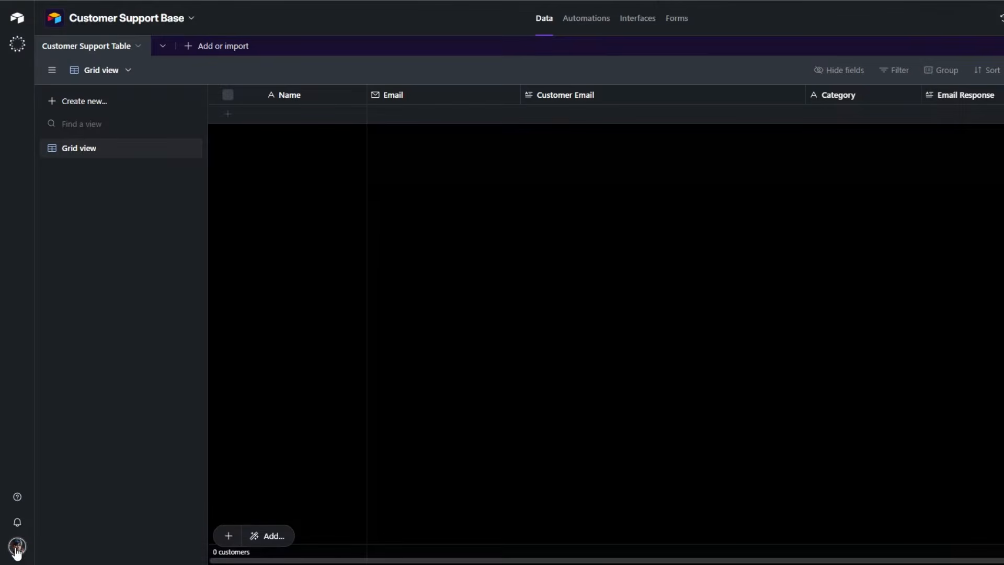
left_click(17, 547)
left_click(453, 301)
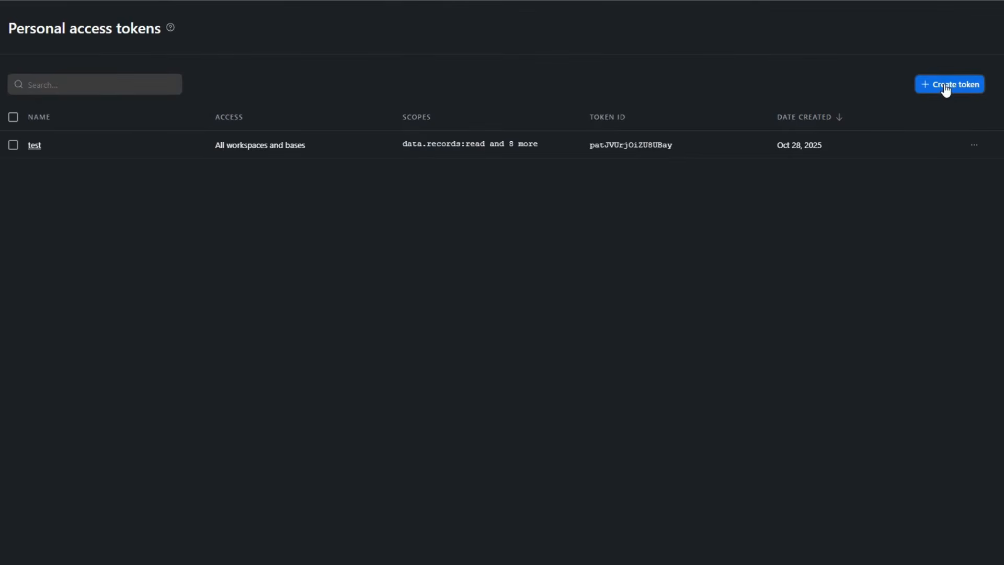
left_click(945, 87)
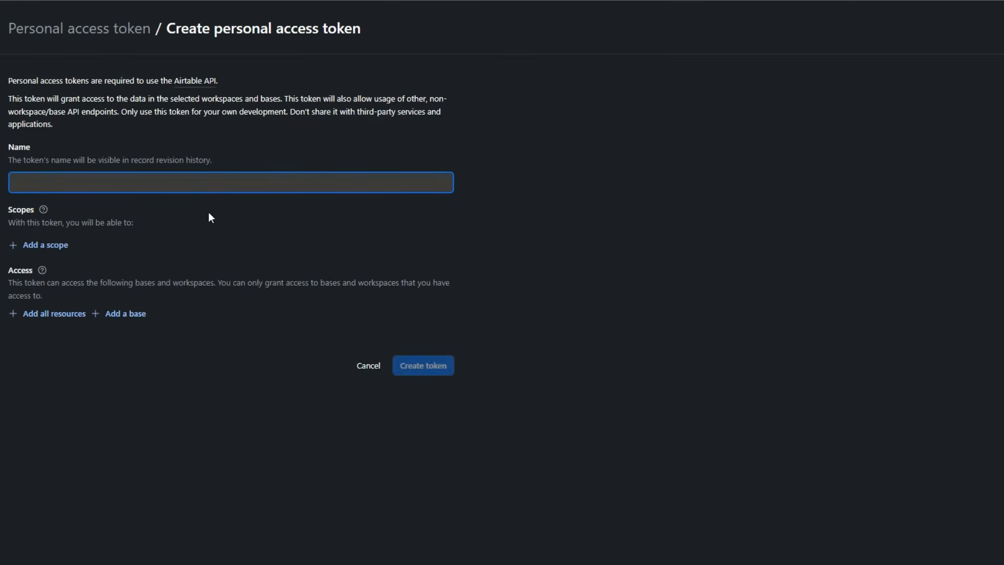
left_click(42, 250)
scroll(85, 353, "down", 5)
left_click(104, 421)
left_click(129, 318)
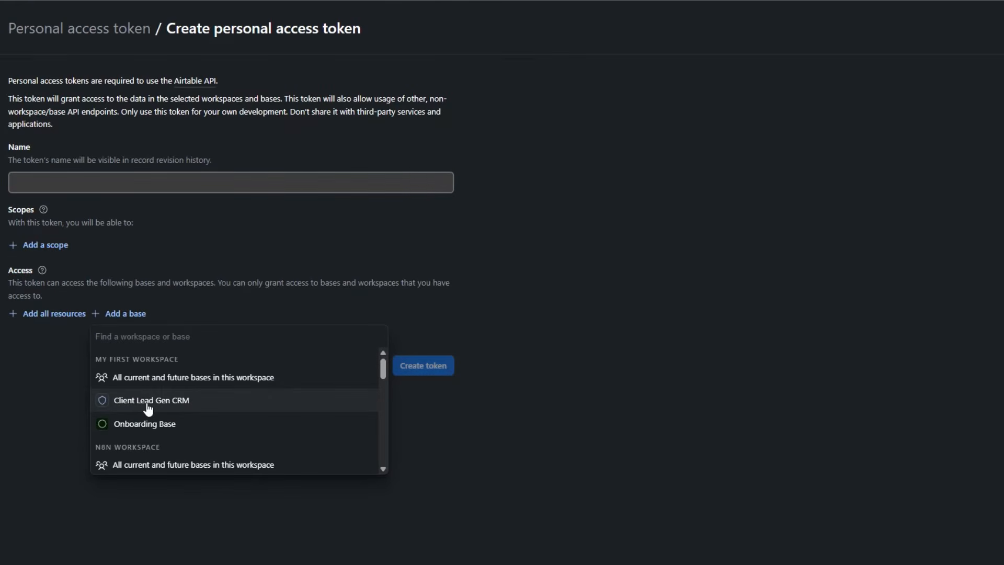
left_click(46, 404)
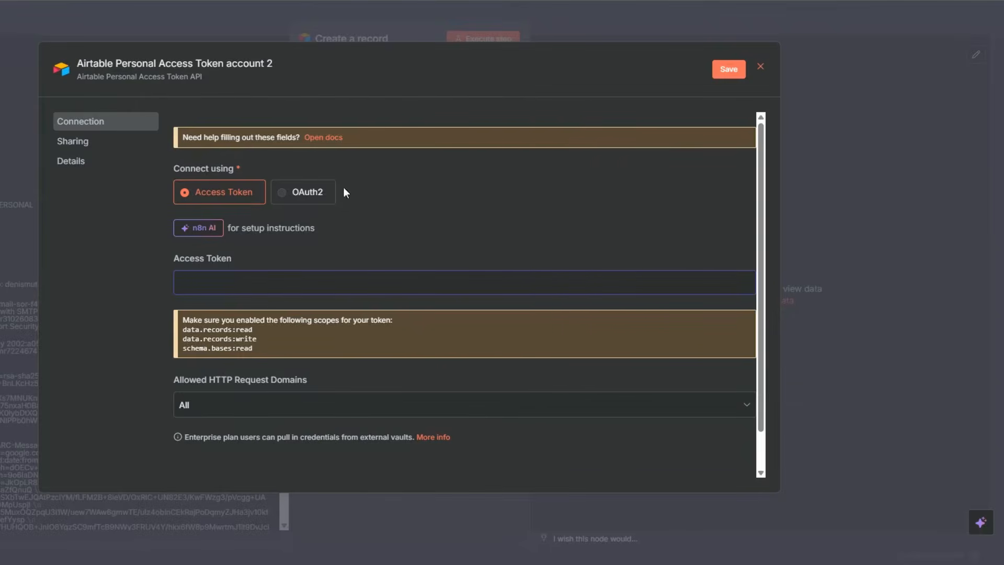
left_click(760, 66)
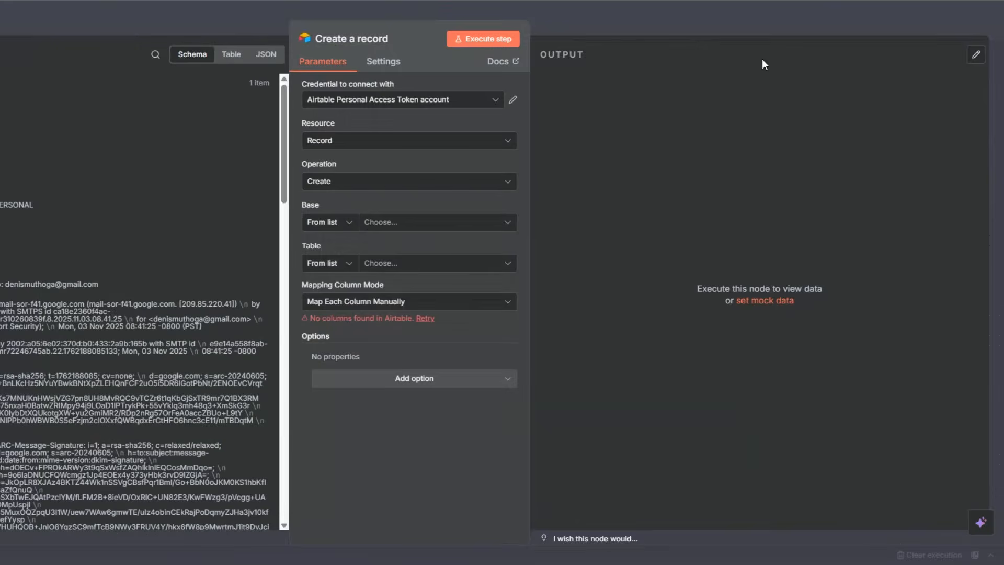
Set the Airtable record's destination to the Customer Support Table in the Customer Support Base.
left_click(366, 221)
scroll(365, 358, "down", 5)
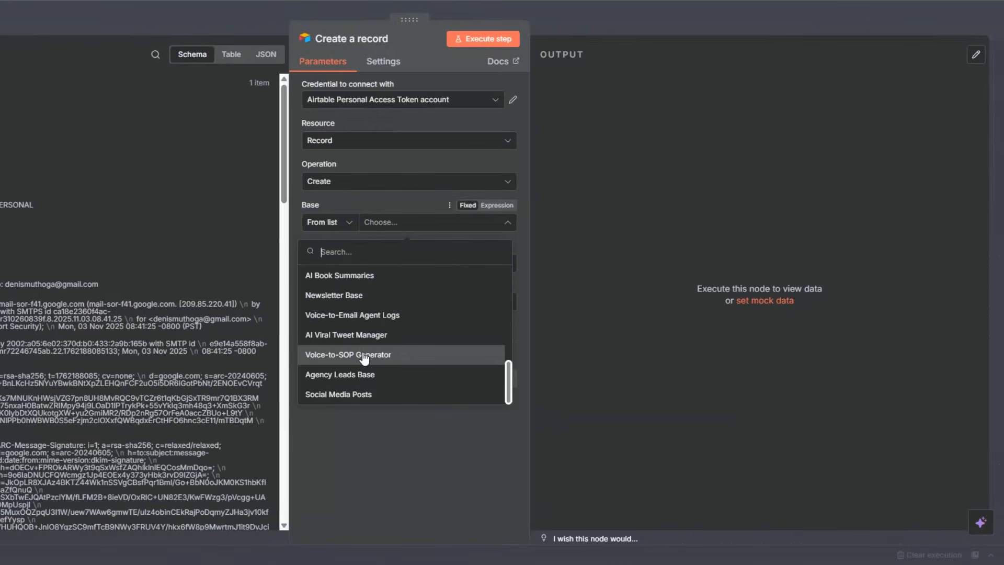
scroll(365, 357, "up", 3)
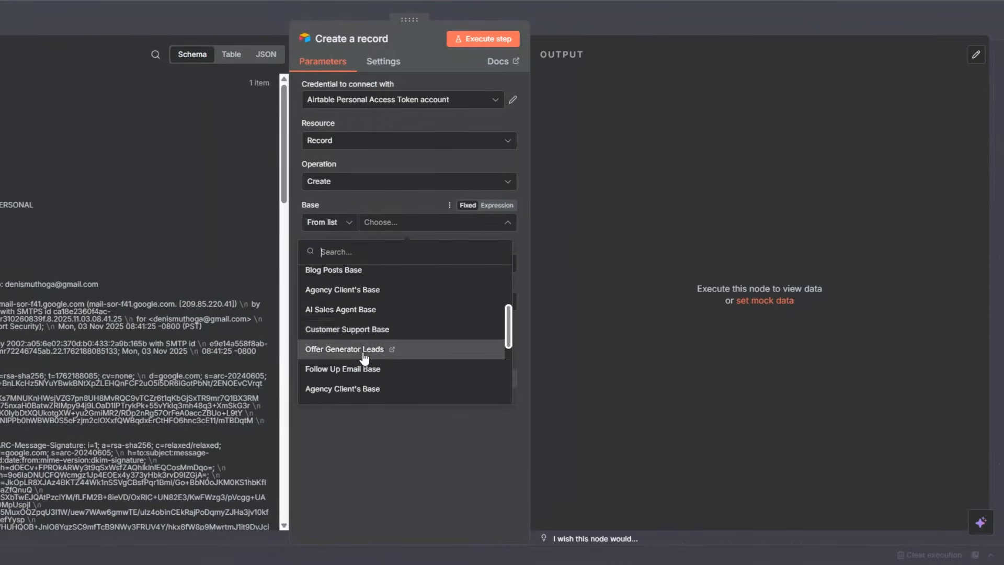
left_click(349, 331)
left_click(388, 264)
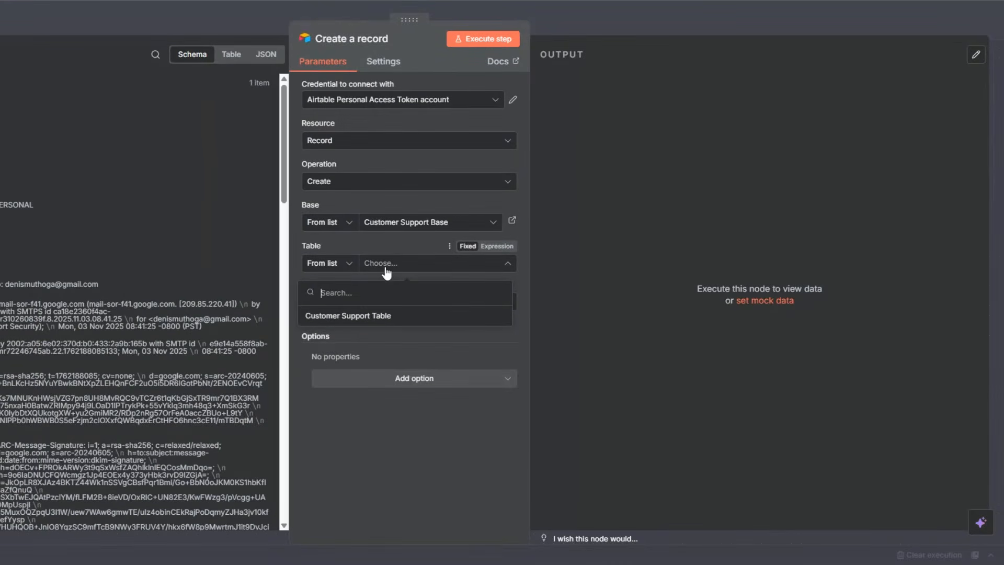
left_click(352, 319)
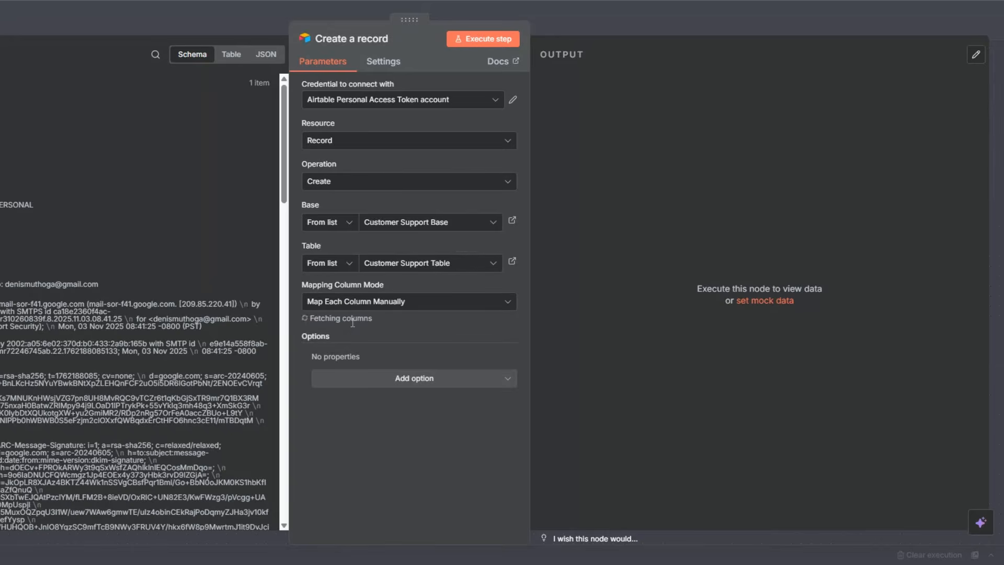
Map the Airtable record's Name column to the sender's name and its Email column to the sender's address from the incoming data.
scroll(352, 323, "down", 3)
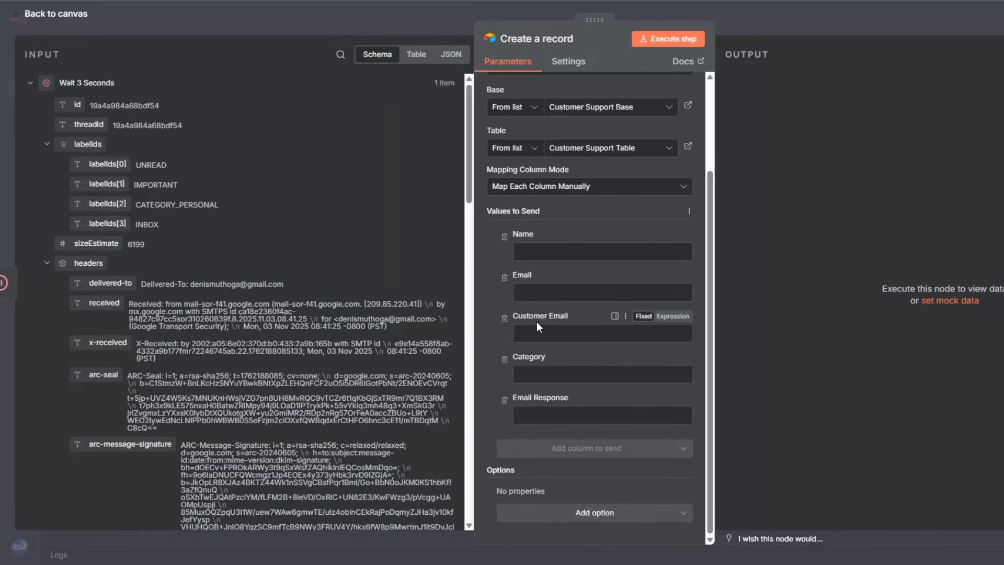
left_click(575, 252)
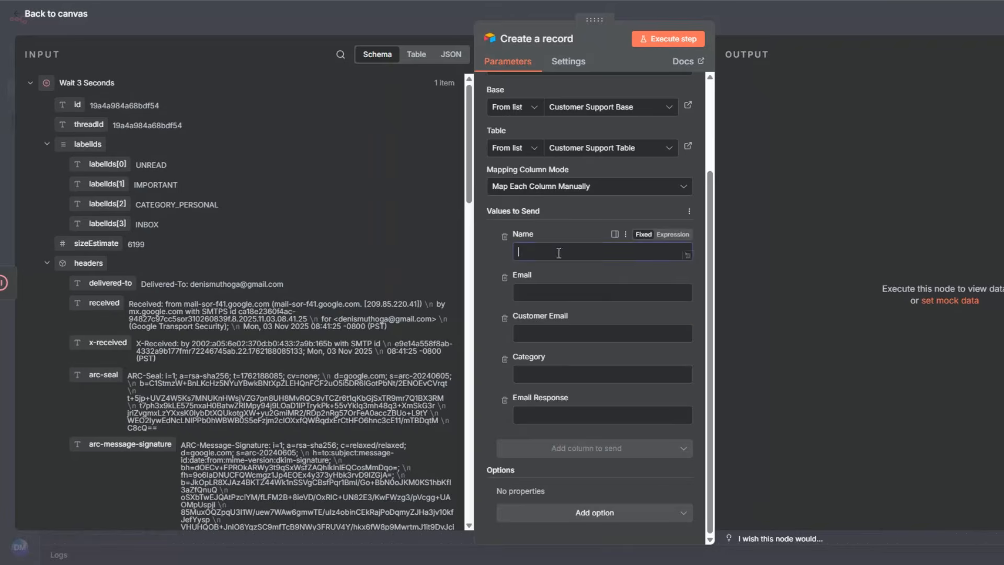
scroll(229, 246, "down", 4)
scroll(229, 246, "down", 15)
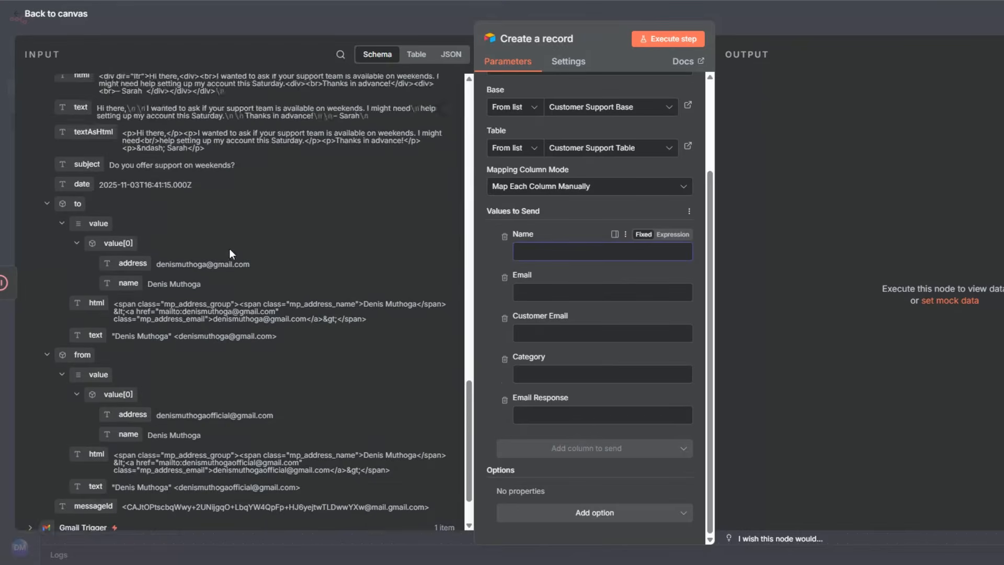
left_click_drag(128, 369, 525, 258)
left_click(525, 293)
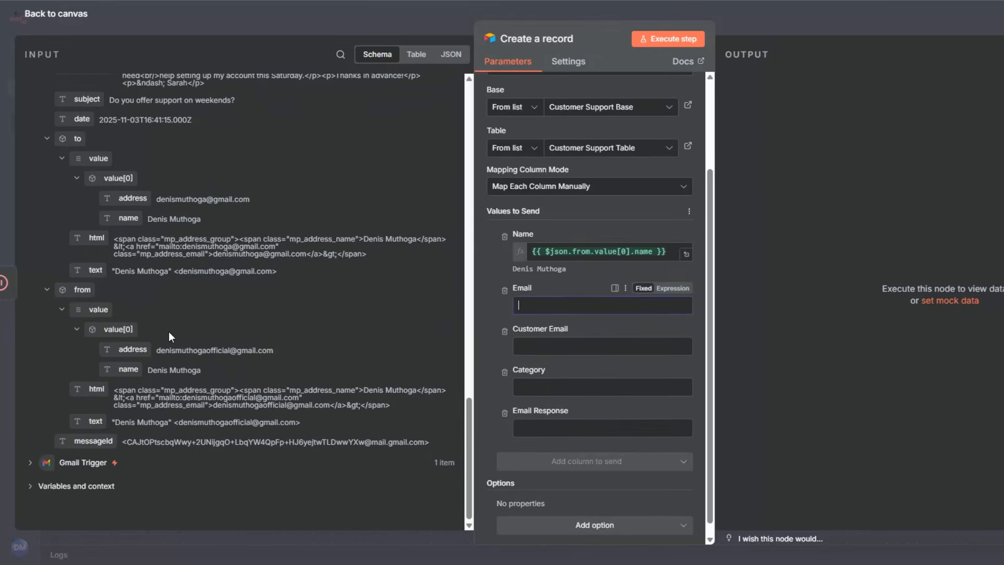
left_click_drag(133, 349, 536, 310)
Map the Customer Email column to the message's plain text field and execute the Create a record node.
scroll(220, 267, "up", 5)
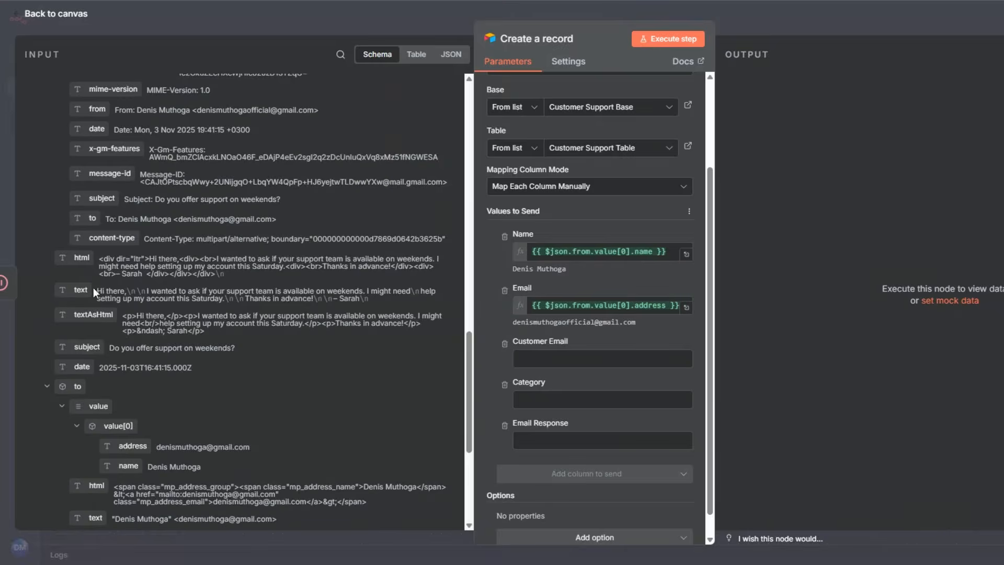
left_click_drag(93, 288, 540, 360)
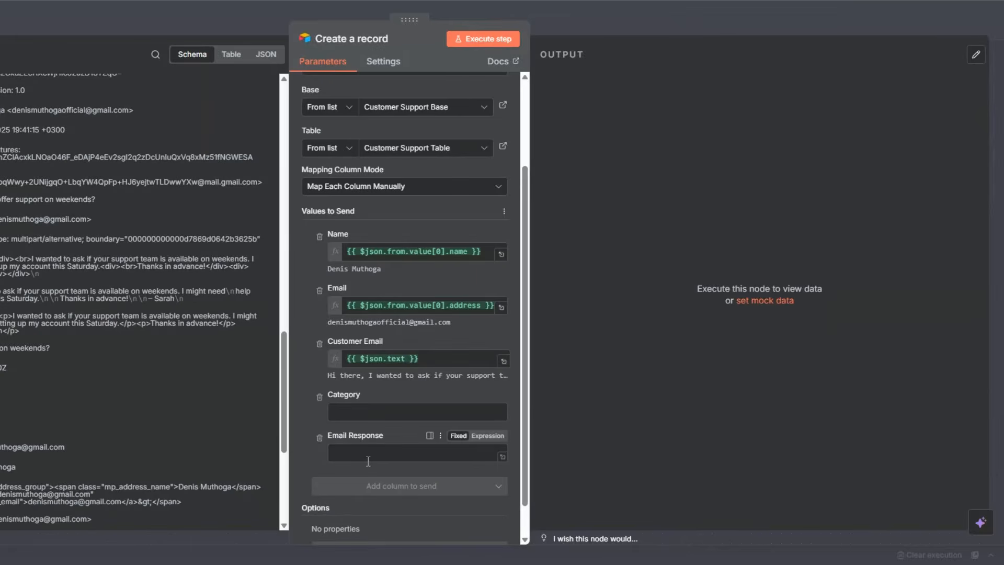
left_click(480, 45)
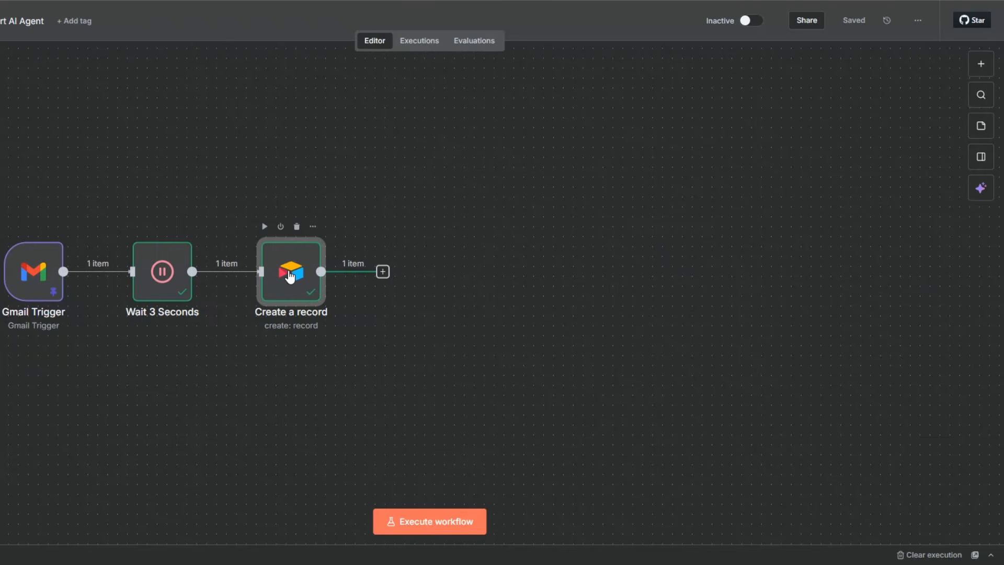
Rename the Create a record node as Customer Email and save the workflow.
key("F2")
left_click(301, 277)
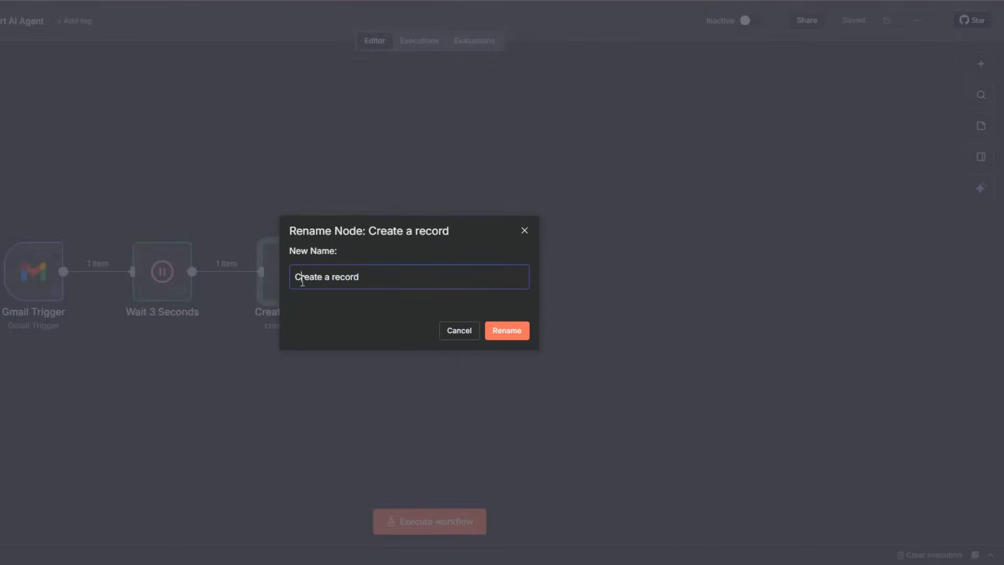
left_click_drag(301, 277, 376, 278)
type("ustomer Email")
left_click(505, 330)
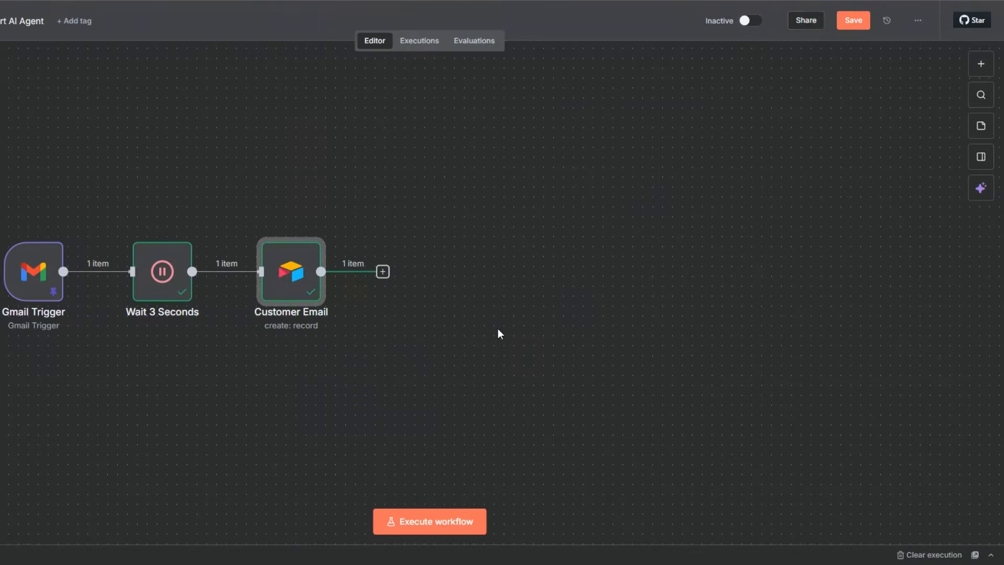
left_click(854, 21)
Add an OpenAI node with the "Message a model" action after the Customer Email node.
mouse_move(310, 282)
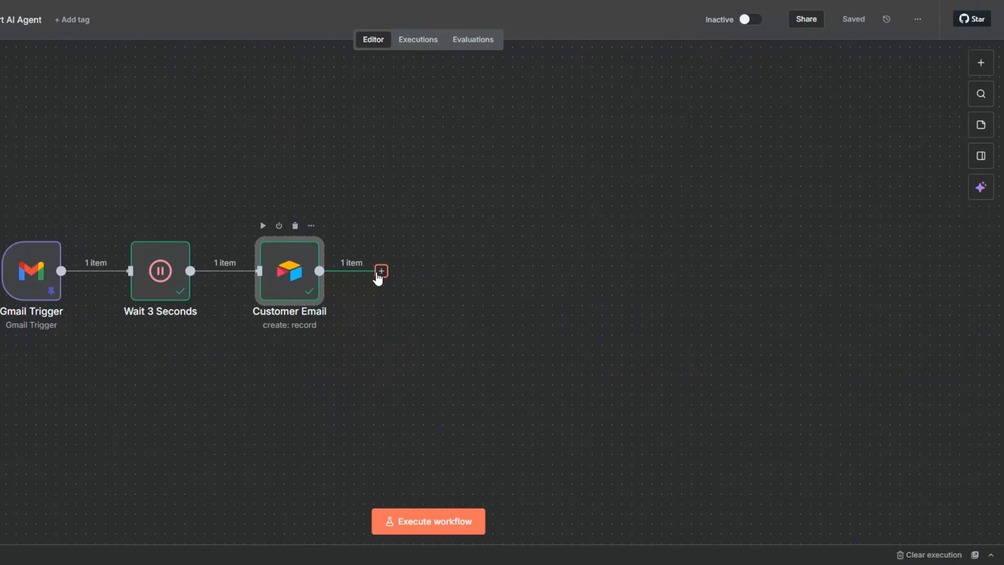
left_click(381, 271)
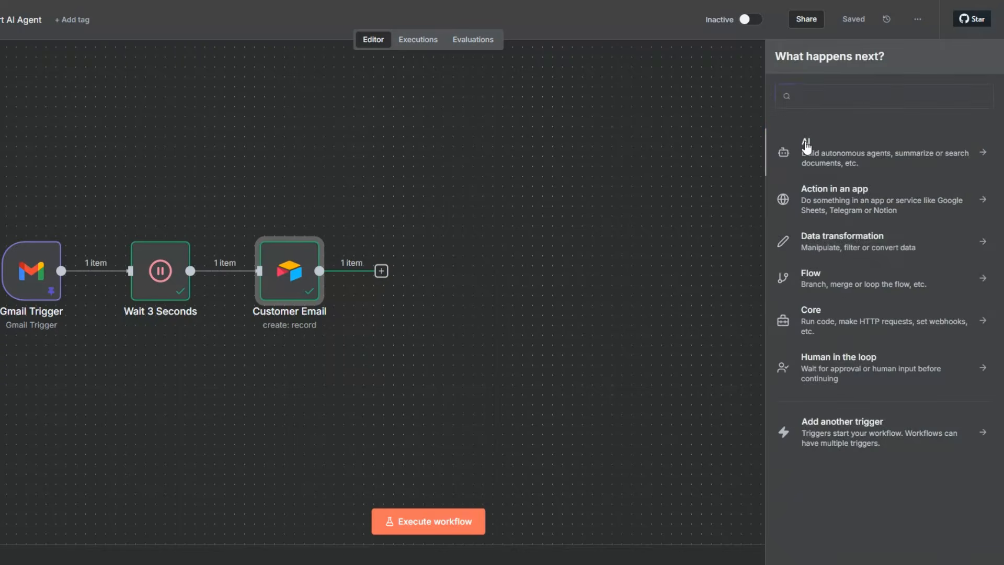
left_click(785, 153)
left_click(821, 381)
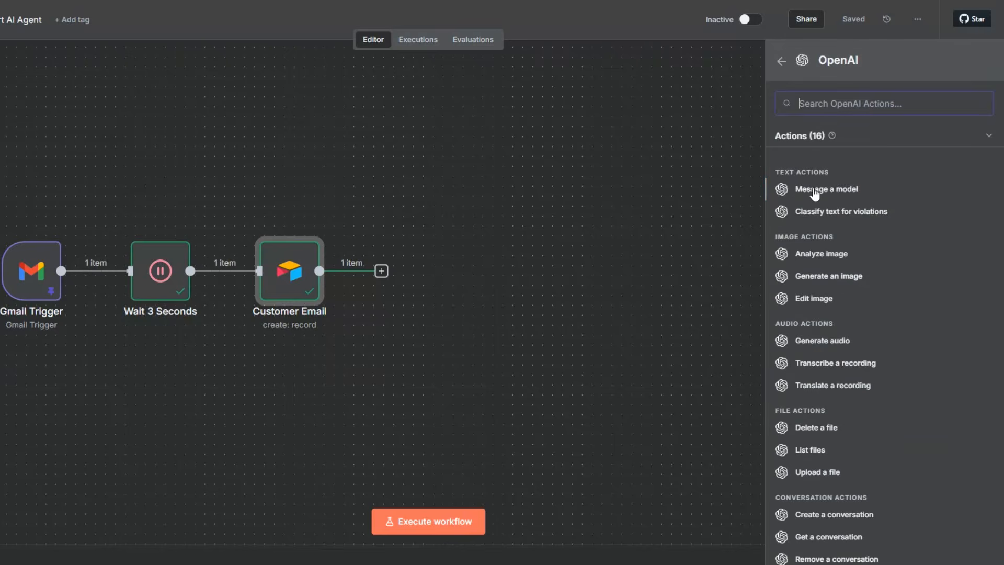
left_click(813, 190)
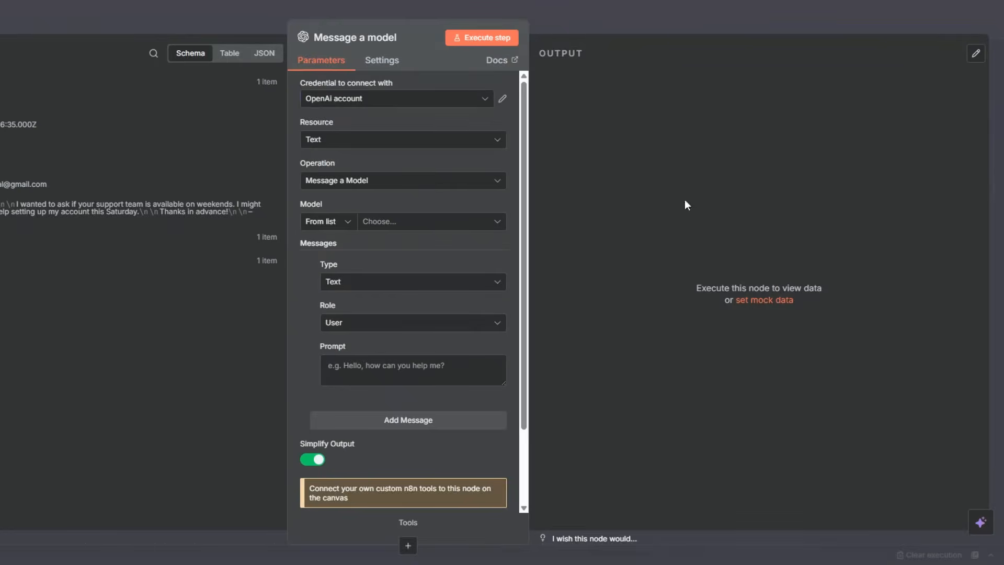
left_click(355, 99)
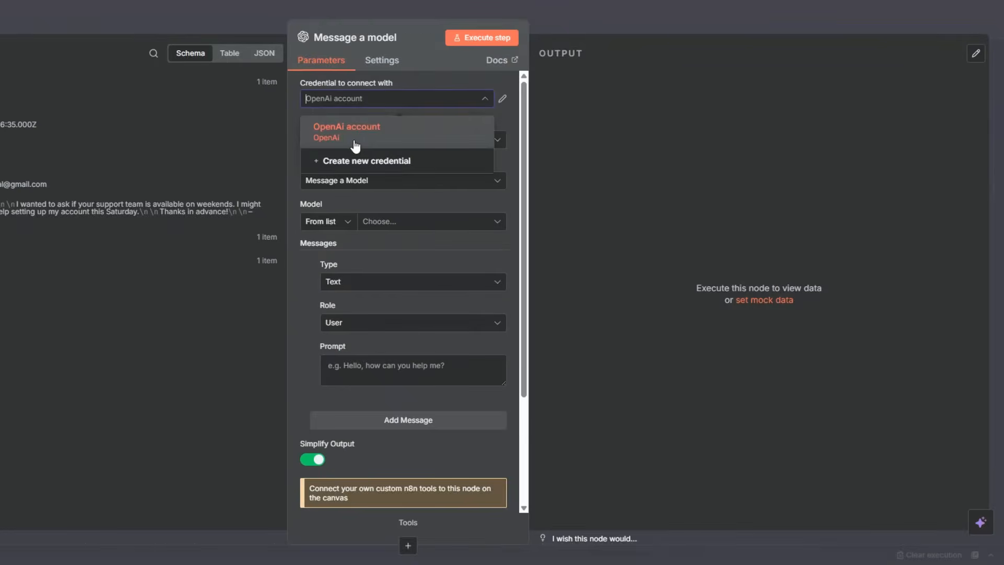
left_click(353, 158)
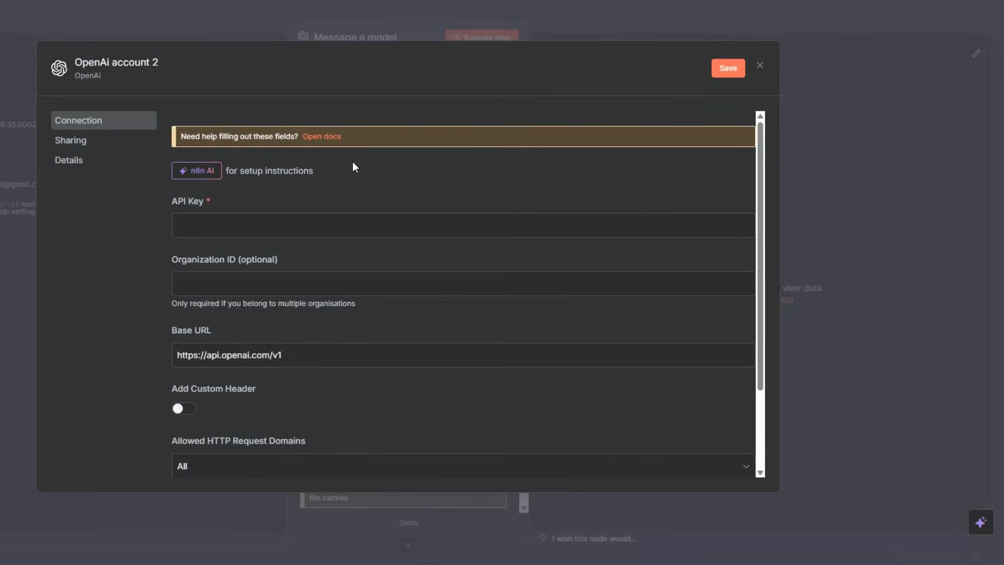
left_click(189, 225)
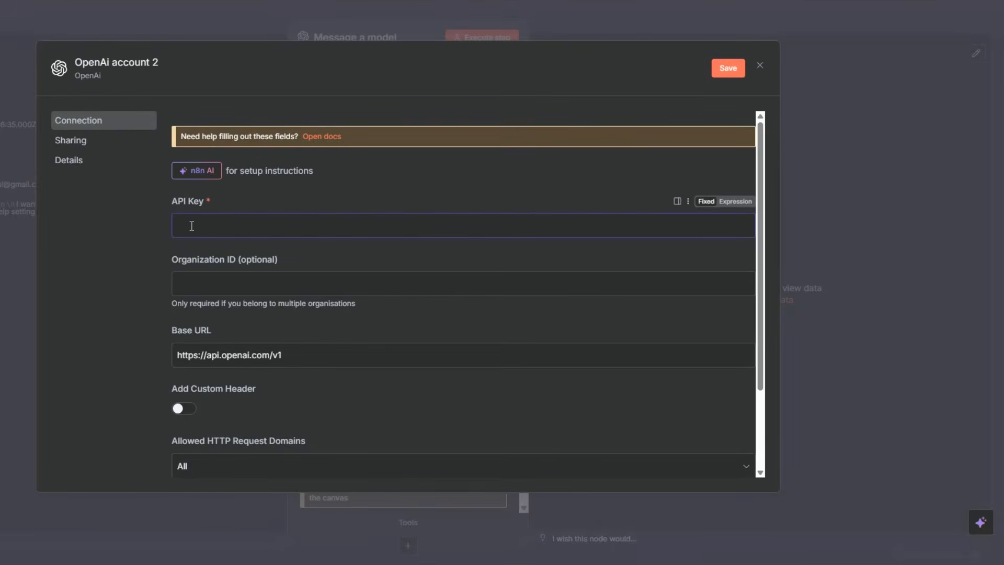
left_click(760, 65)
Set the Message a model node's model to GPT-4.1-MINI.
left_click(390, 222)
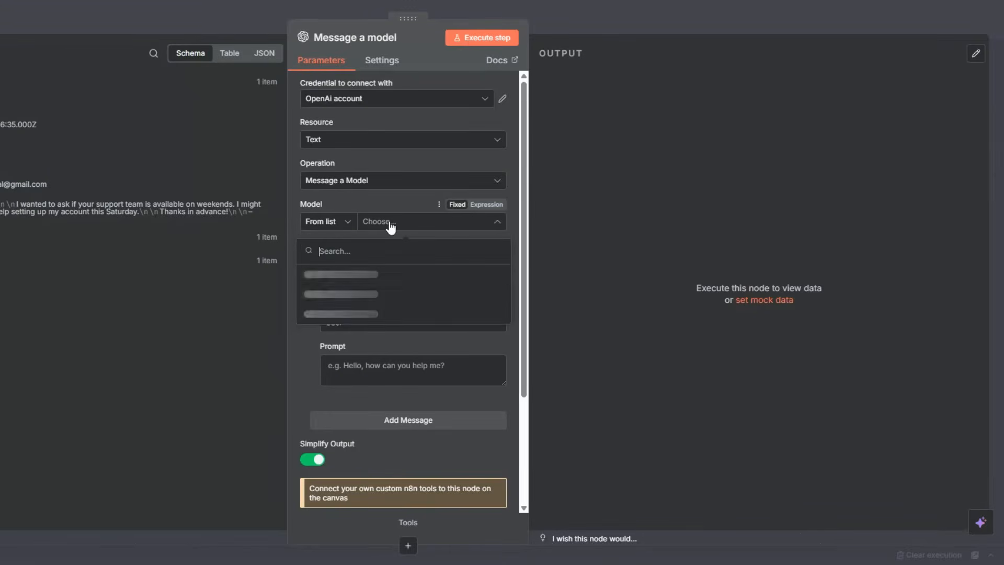
scroll(340, 329, "down", 3)
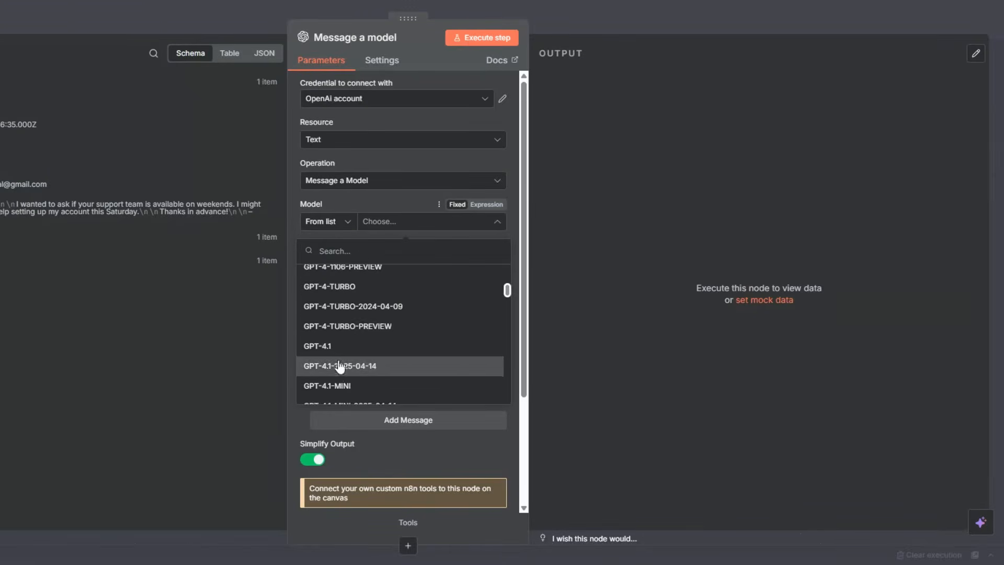
left_click(338, 385)
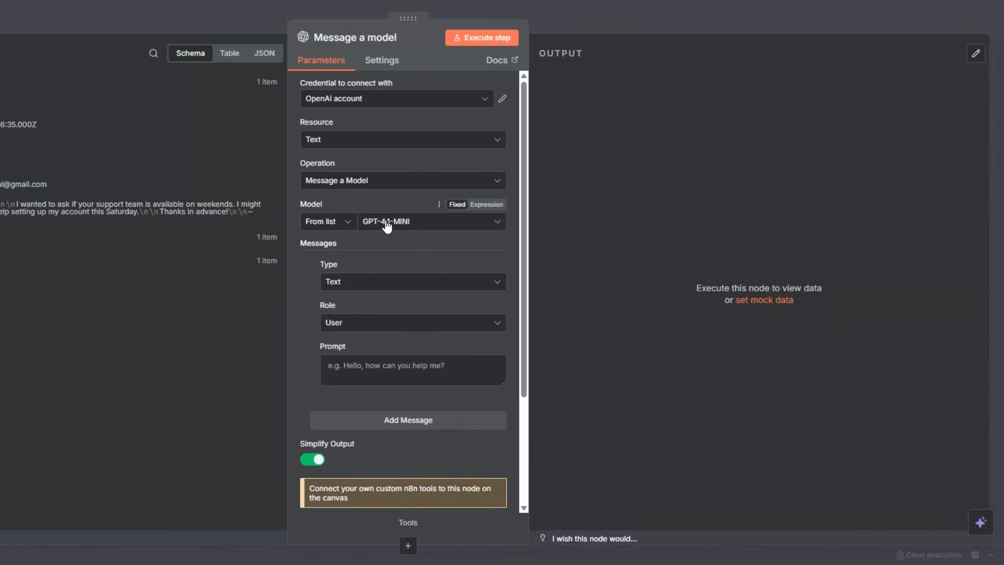
Make the first message a System prompt reading "You are an intelligent classification assistant." and add a second message with the User role.
left_click(357, 323)
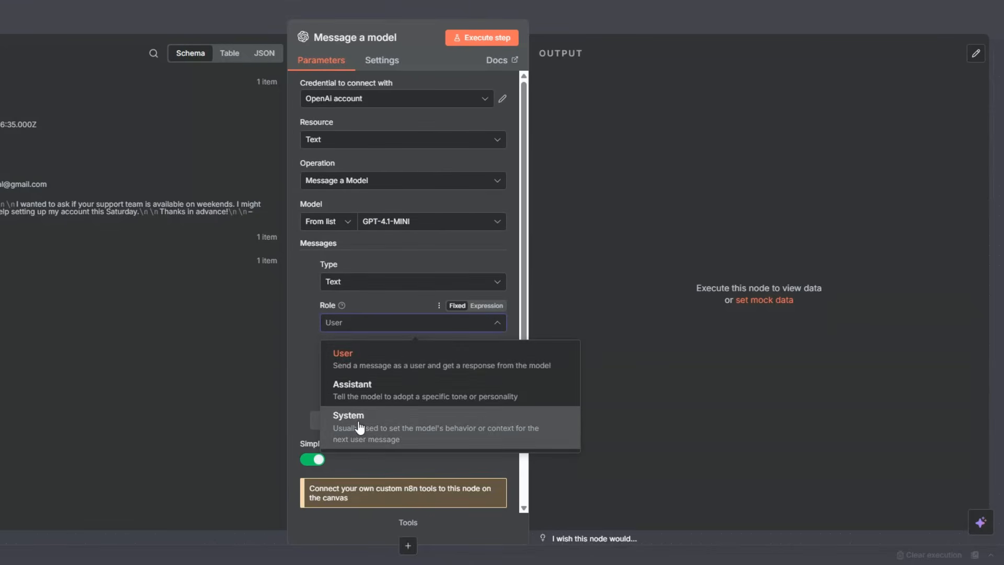
left_click(360, 427)
left_click(369, 355)
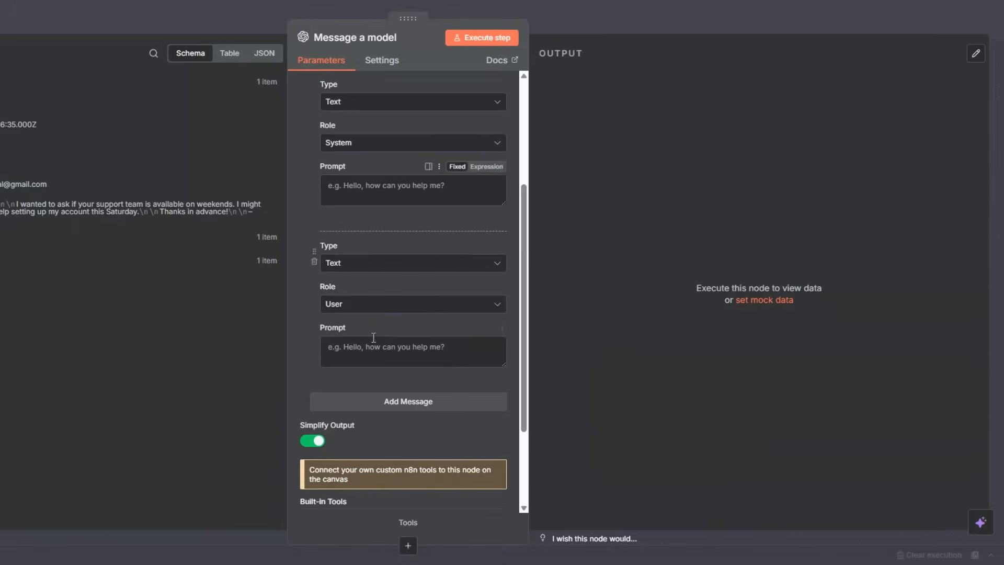
left_click(375, 186)
type("You are an intelligent classification assistant.")
scroll(383, 231, "up", 4)
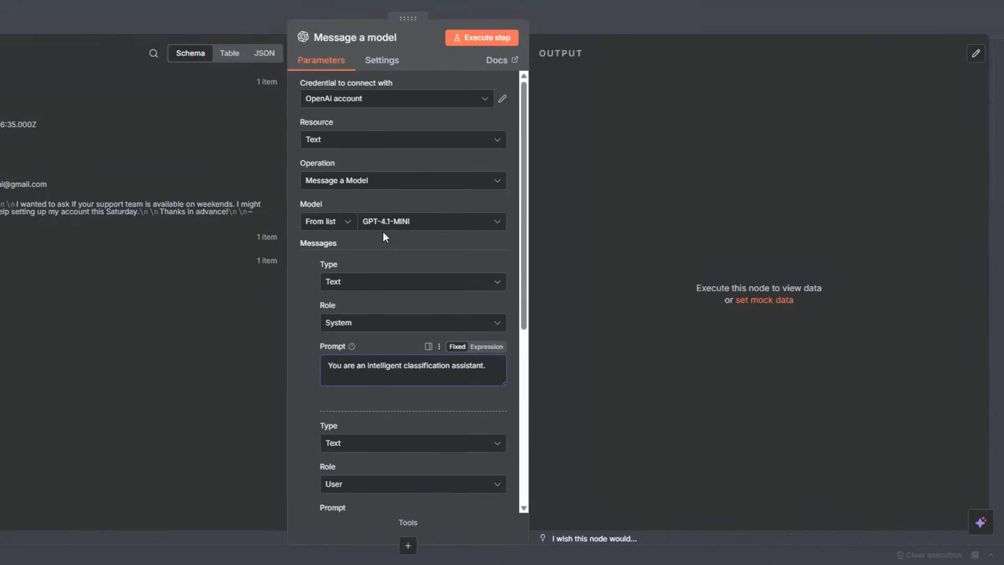
Enter the User prompt as an expression that classifies {{ $json.fields['Customer Email'] }} as General Inquiry, Technical Issue or Billing, returning only the category name.
scroll(383, 231, "down", 6)
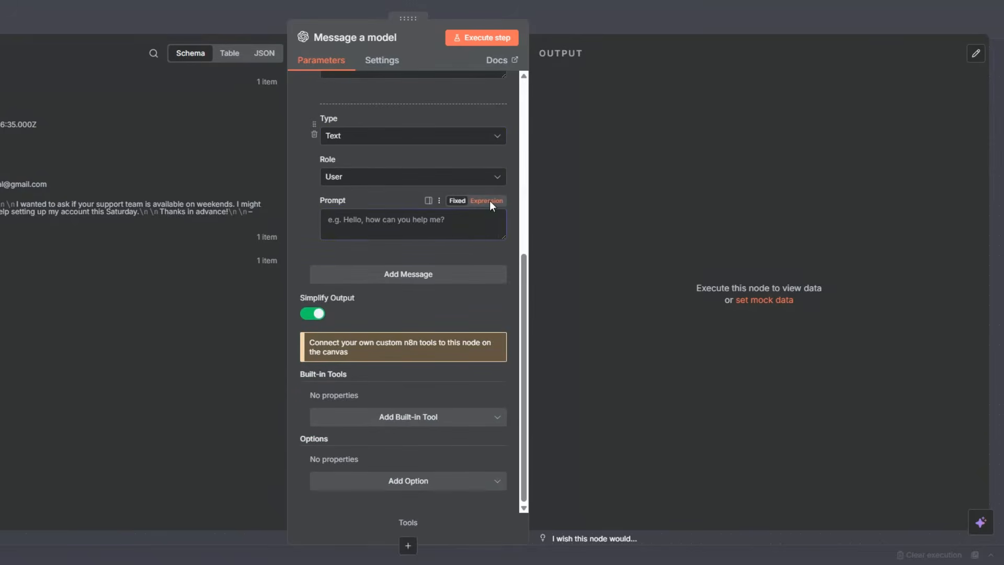
left_click(487, 201)
left_click(498, 235)
type("Your task is to read the following customer email and determine which of the three categories it belongs to: 1. General Inquiry 2. Technical Issue 3. Billing  Return only the category name exactly as written — no extra text, no explanation.  ---  Customer Email: {{ $json.fields['Customer Email'] }}")
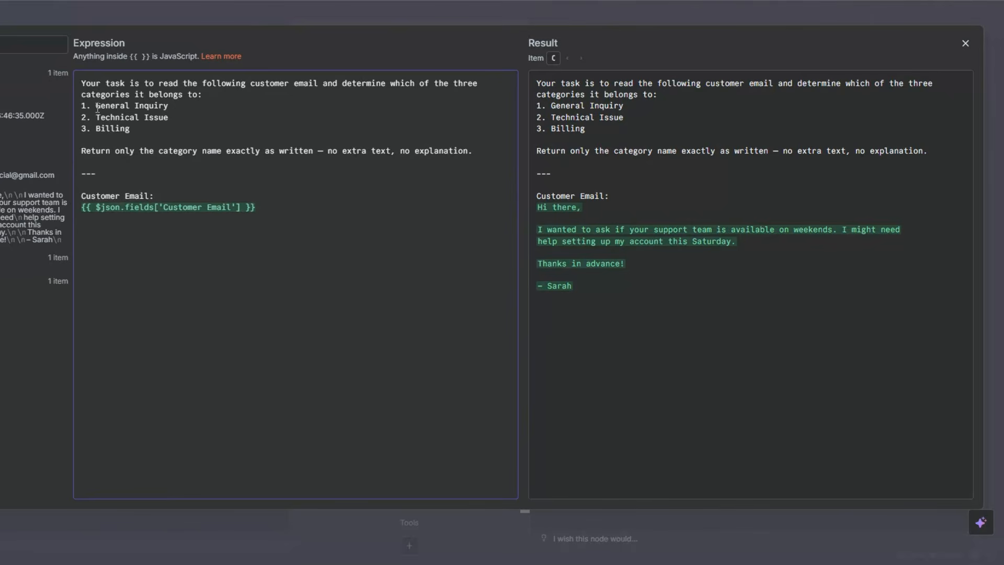
left_click_drag(96, 106, 168, 106)
double_click(112, 128)
left_click(146, 160)
left_click(254, 211)
key("Escape")
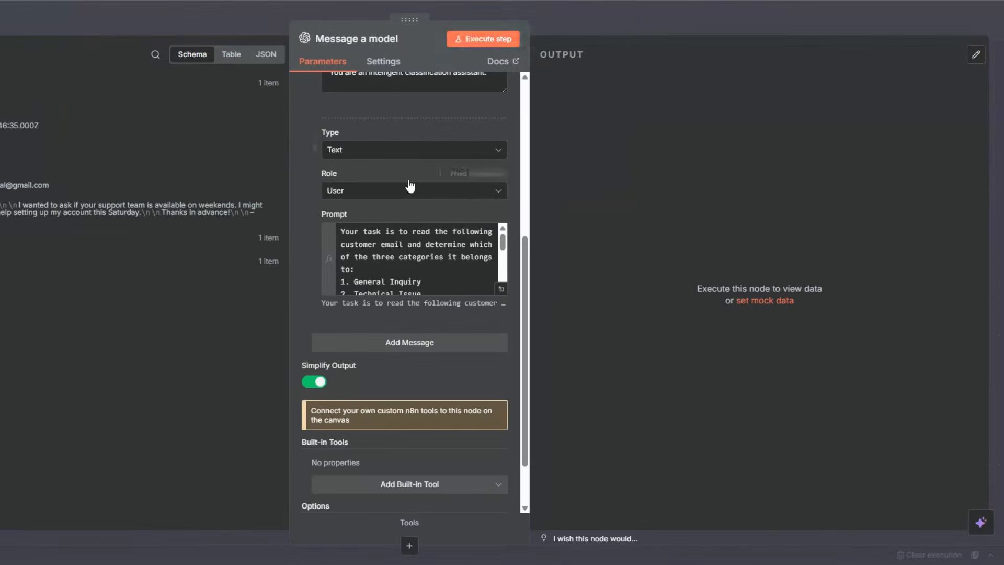
Execute the Message a model node, check the category text in its output and return to the canvas.
left_click(471, 42)
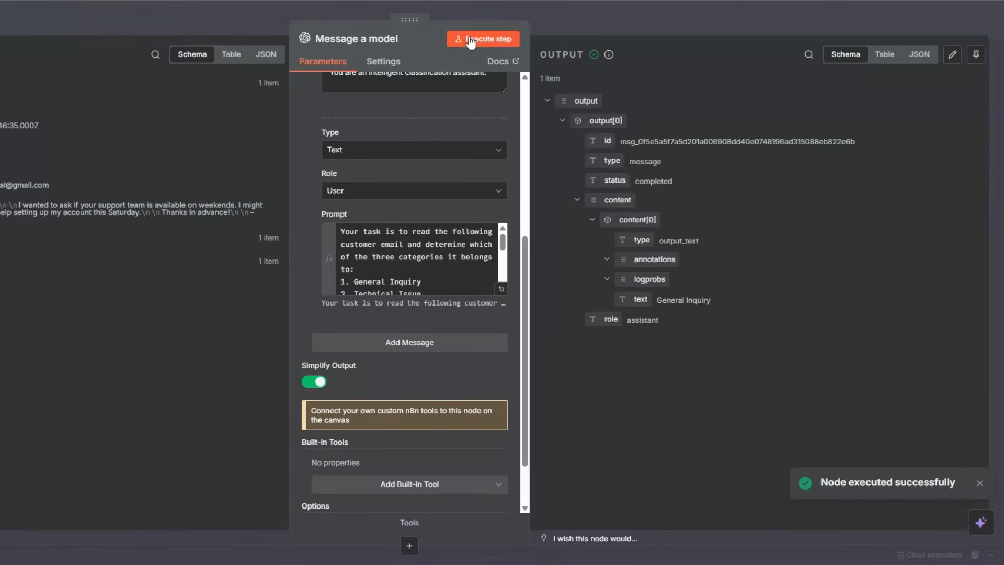
left_click_drag(659, 299, 738, 303)
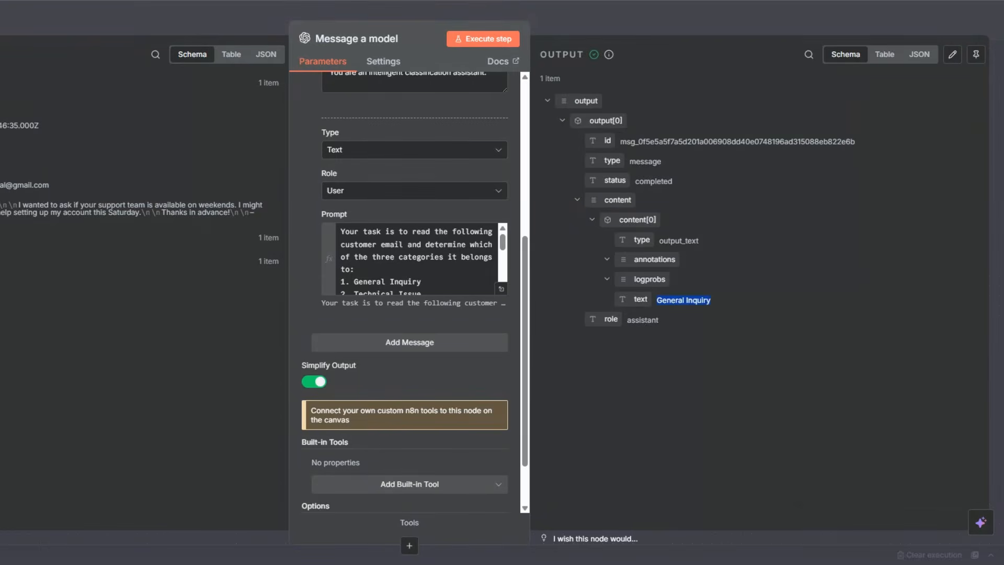
key("Escape")
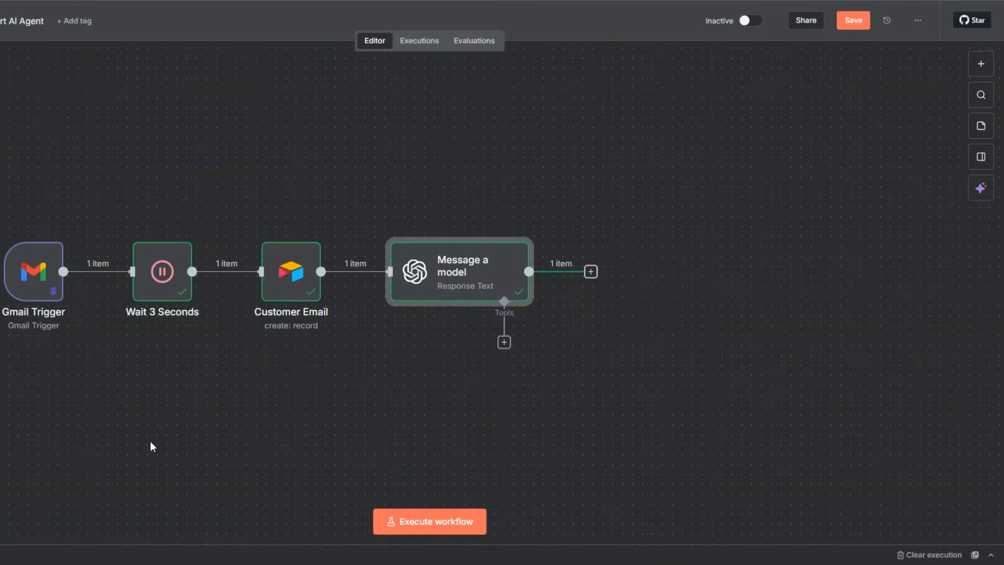
Rename the Message a model node as Email Classifier and save the workflow.
key("minus")
key("minus")
left_click_drag(171, 407, 29, 419)
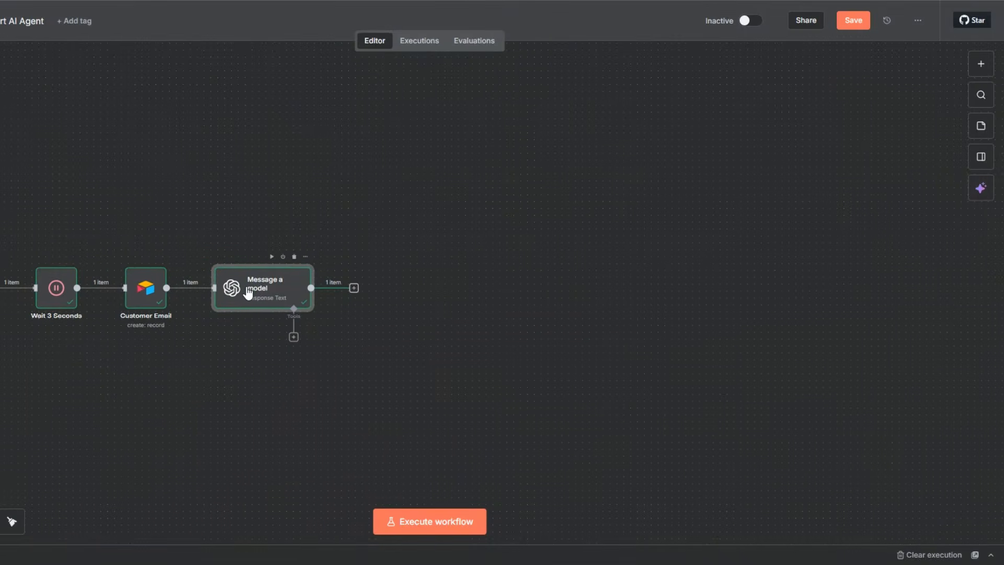
key("F2")
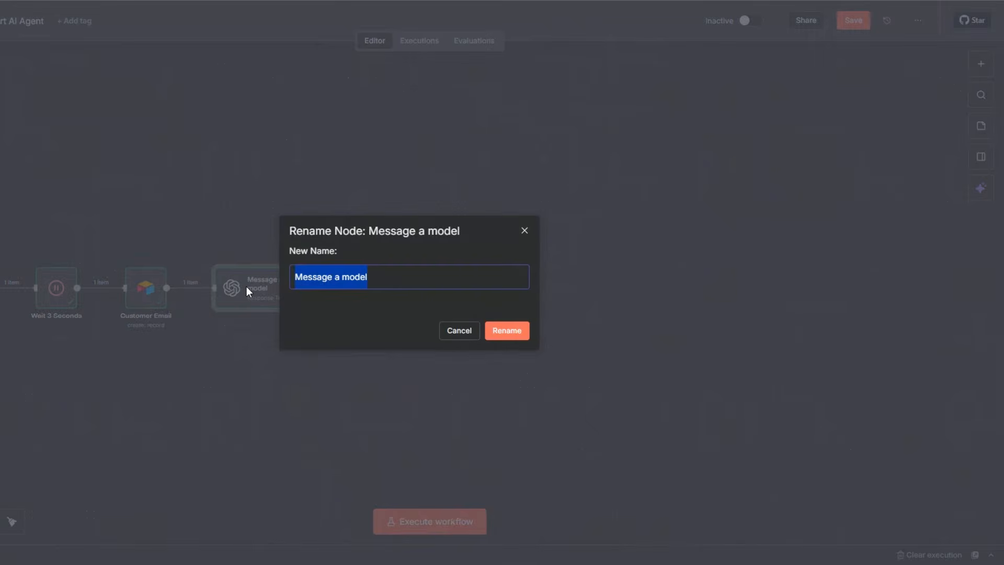
type("Email Classifier")
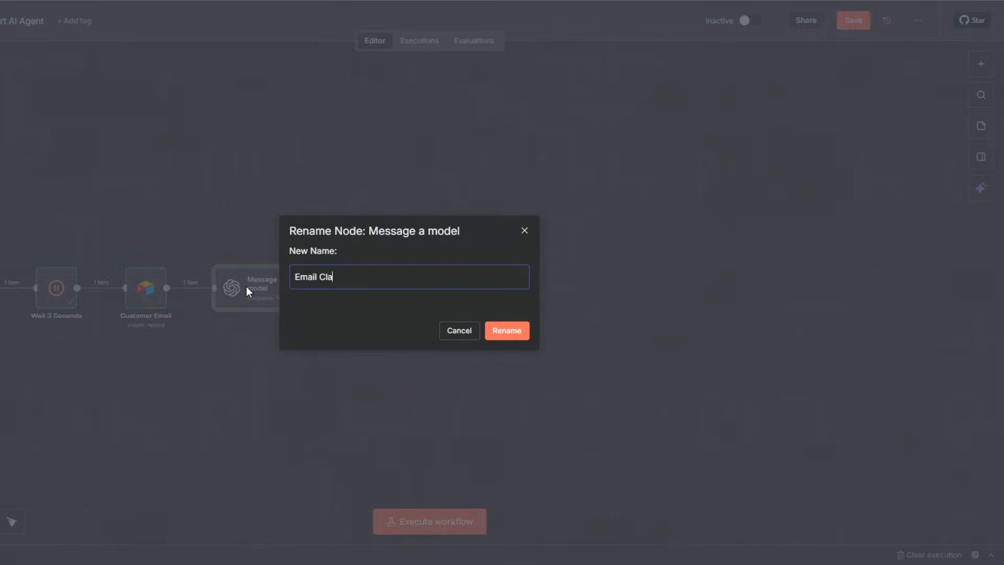
left_click(502, 332)
key("ctrl+s")
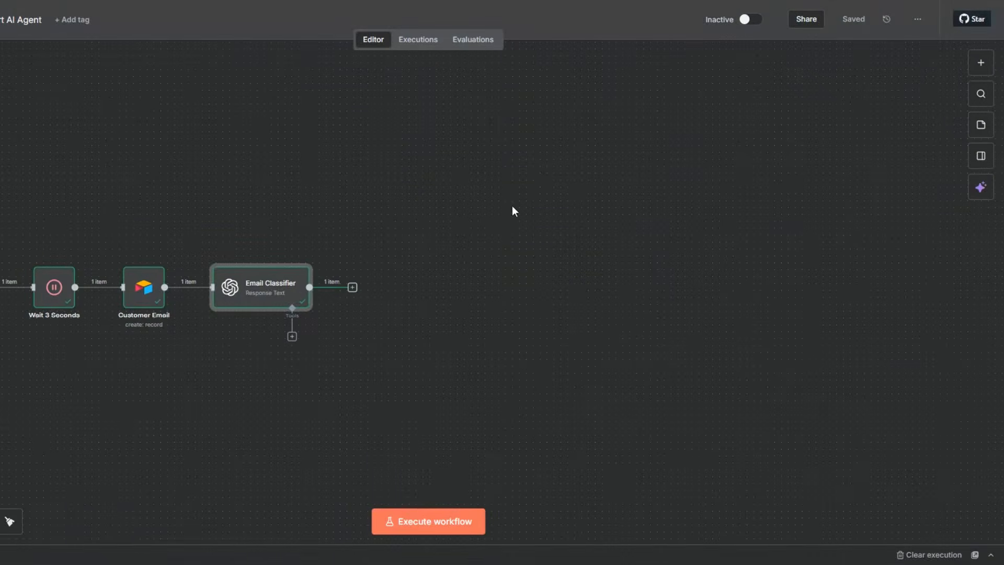
Add a Wait node after the Email Classifier node.
left_click(352, 288)
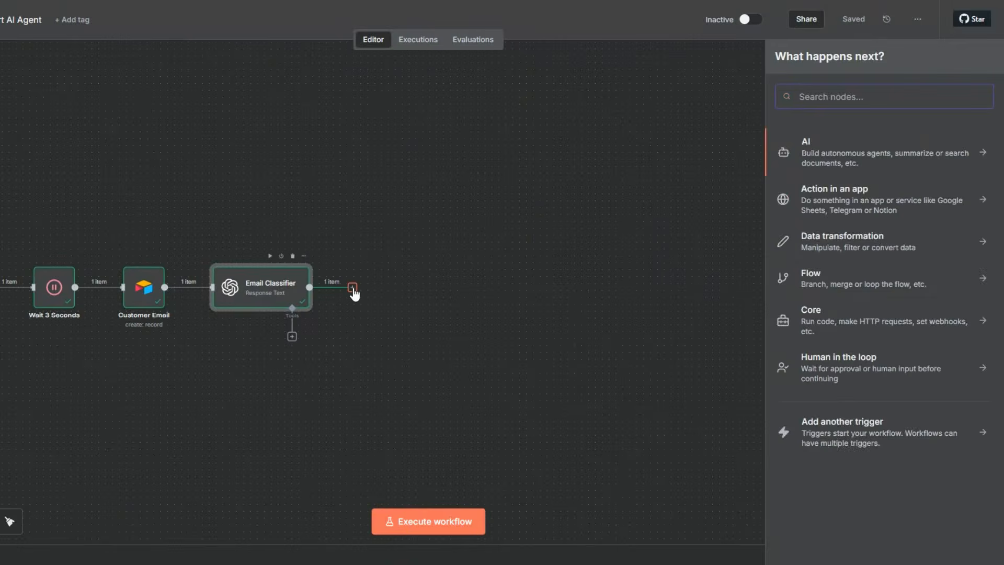
type("wait")
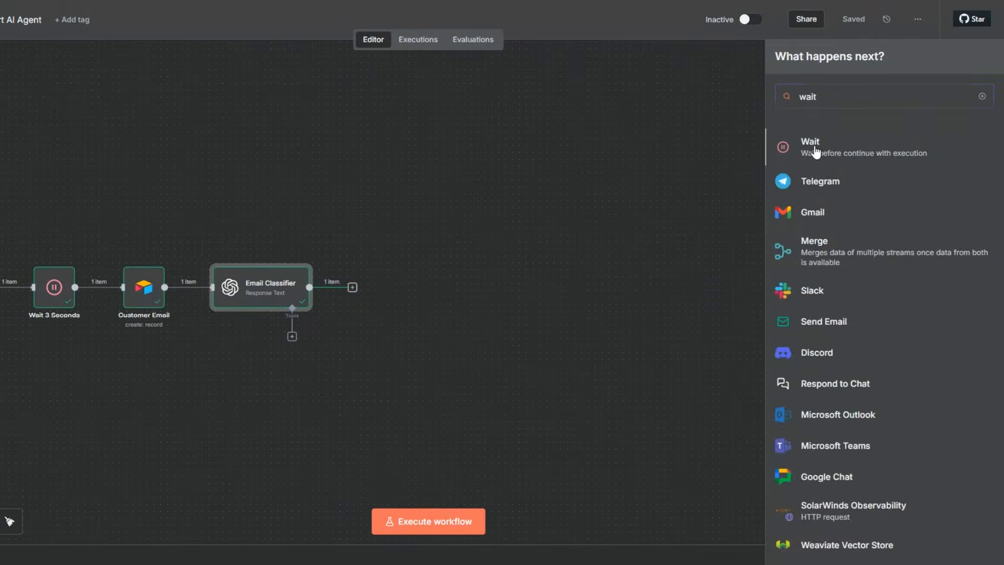
left_click(814, 148)
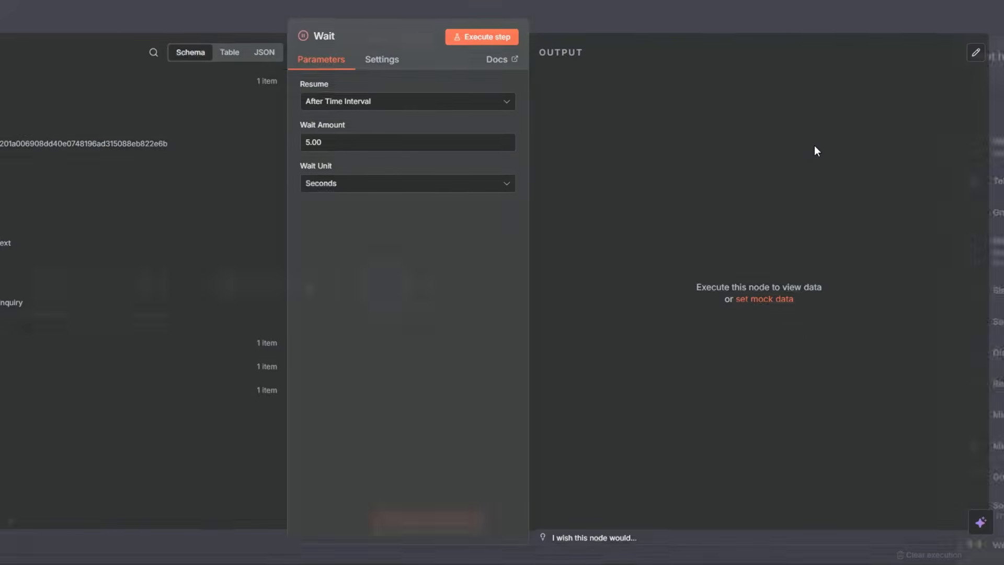
Keep the Wait node's wait amount at 5 seconds, rename the node as Wait 5 Seconds and execute it.
left_click(306, 144)
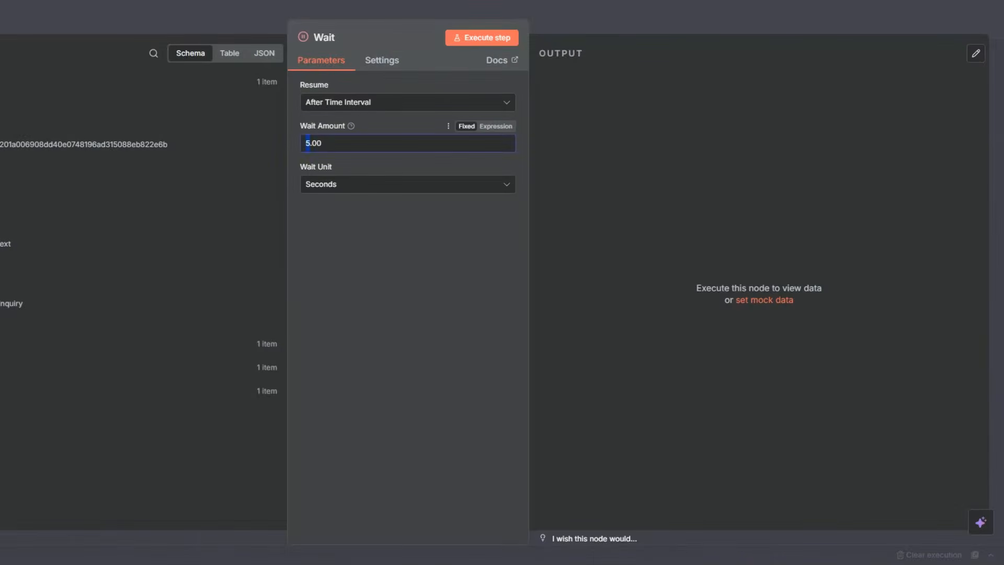
key("Escape")
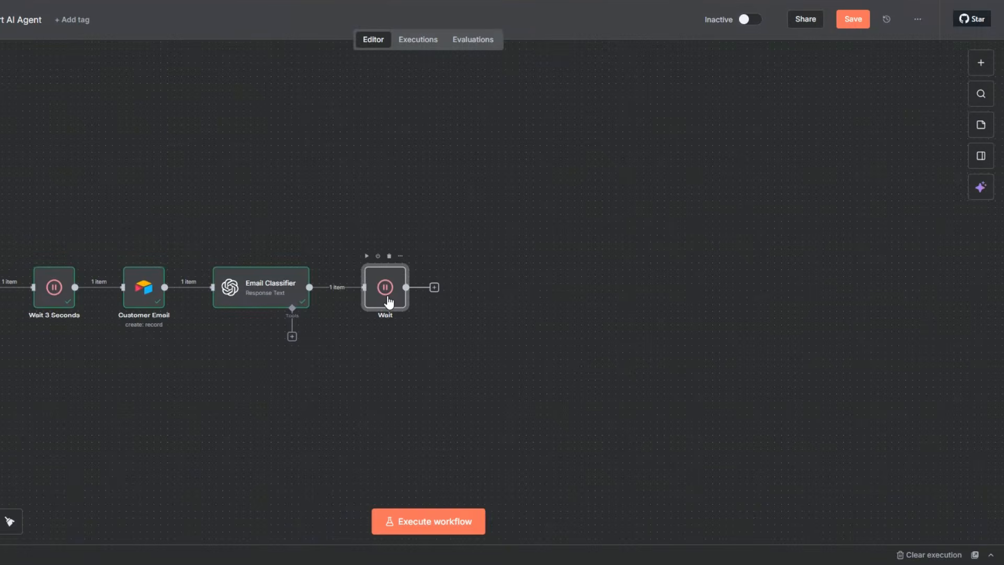
key("F2")
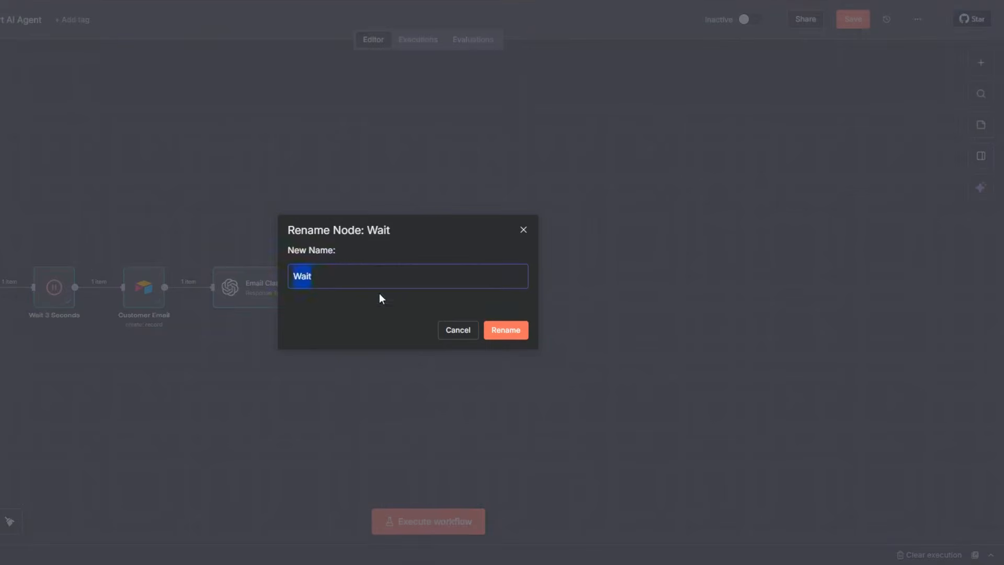
left_click(348, 285)
type("5 Seconds")
left_click(520, 331)
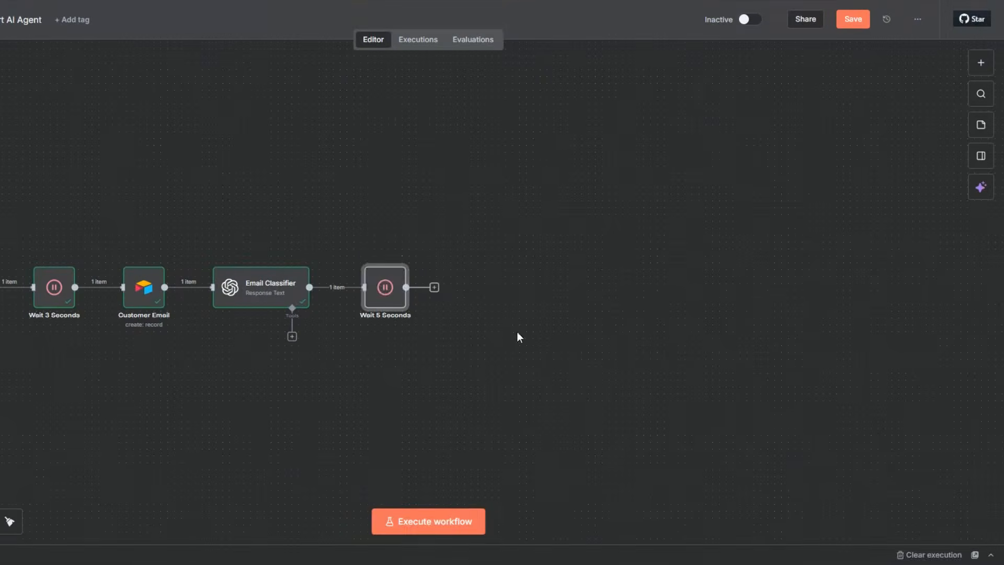
key("ctrl+Return")
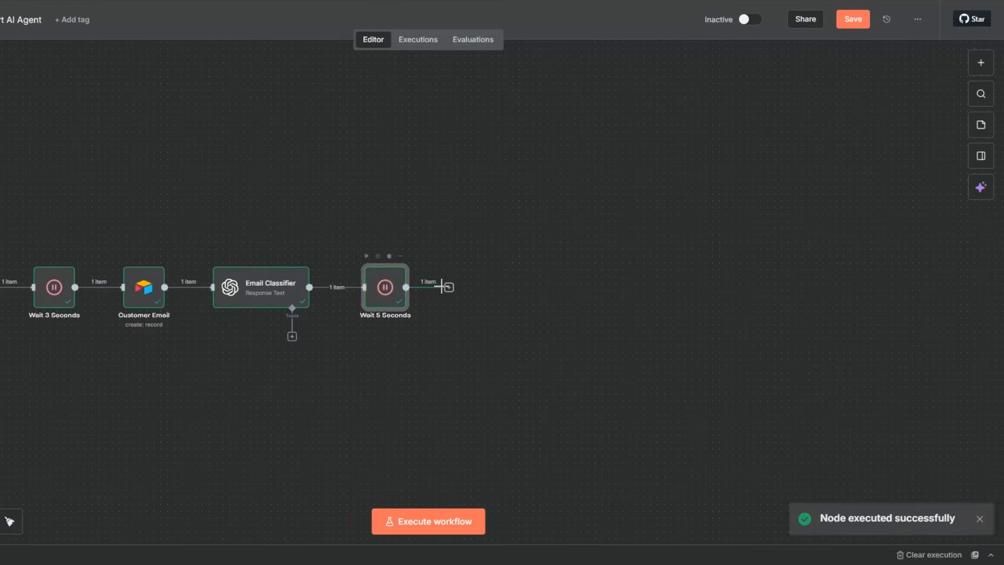
Add an AI Agent node after the Wait 5 Seconds node.
left_click(448, 288)
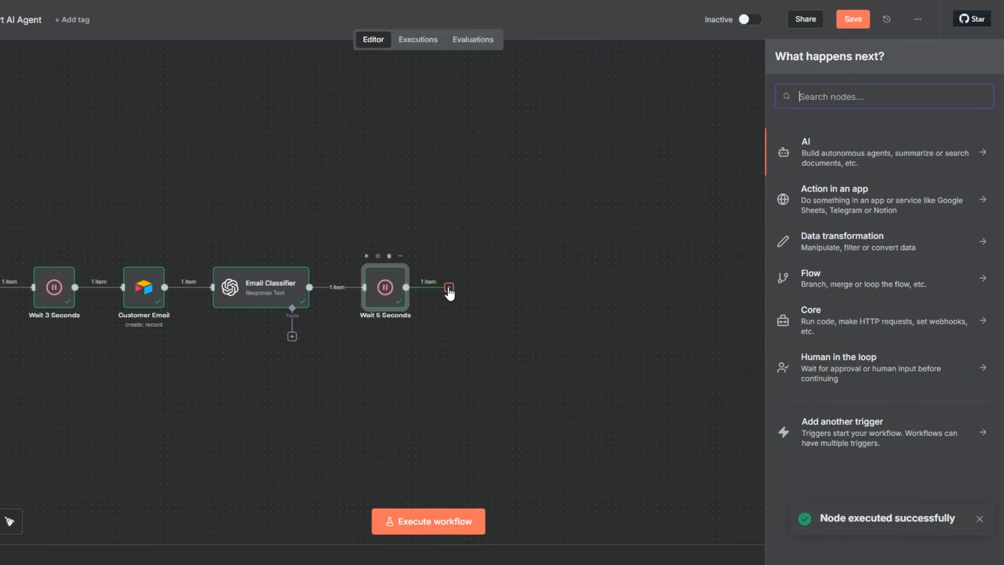
left_click(809, 151)
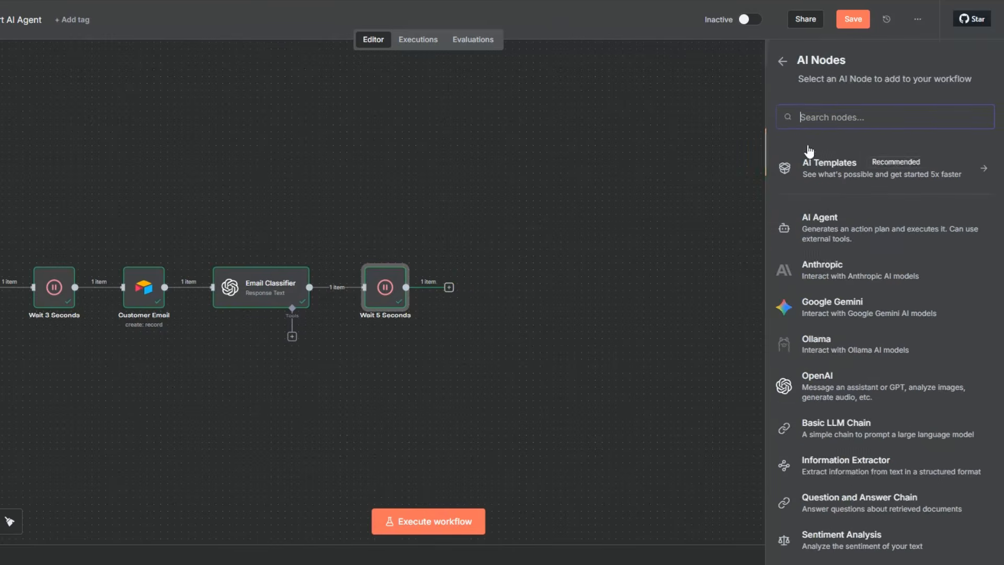
left_click(820, 227)
Define the agent's user prompt below as "You are a professional and friendly Customer Support AI Assistant." and add the System Message option.
left_click(405, 104)
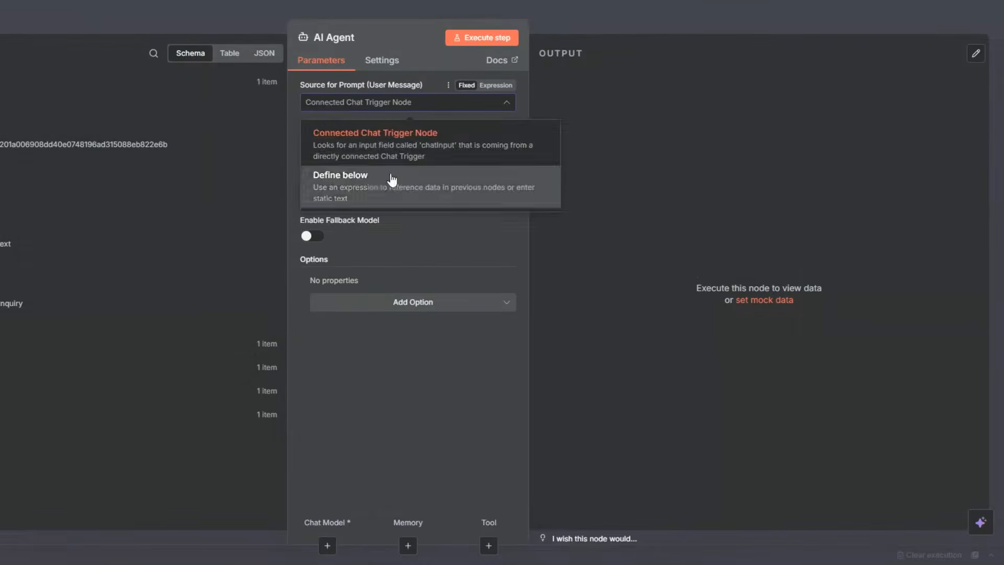
left_click(391, 189)
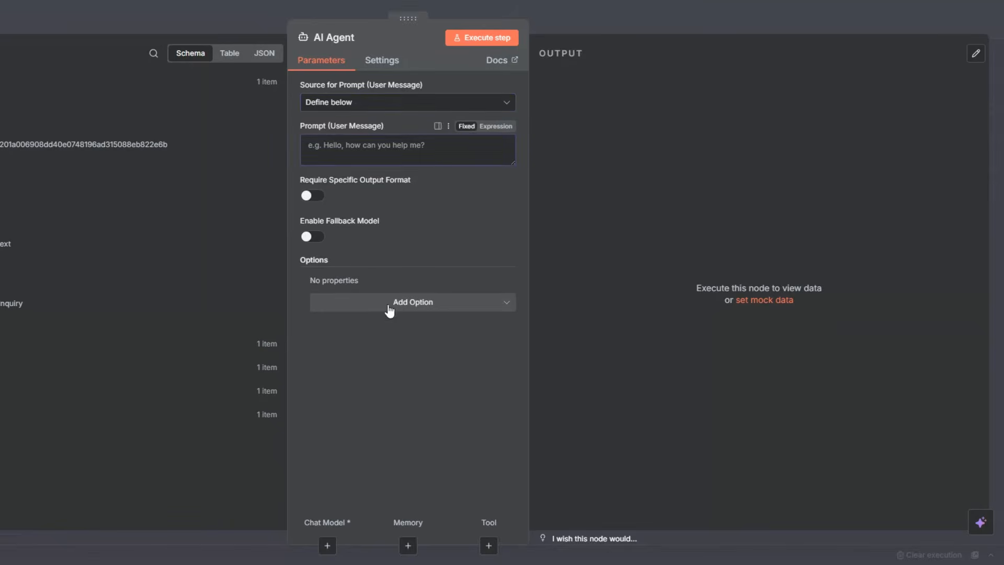
left_click(389, 308)
left_click(394, 338)
left_click(380, 154)
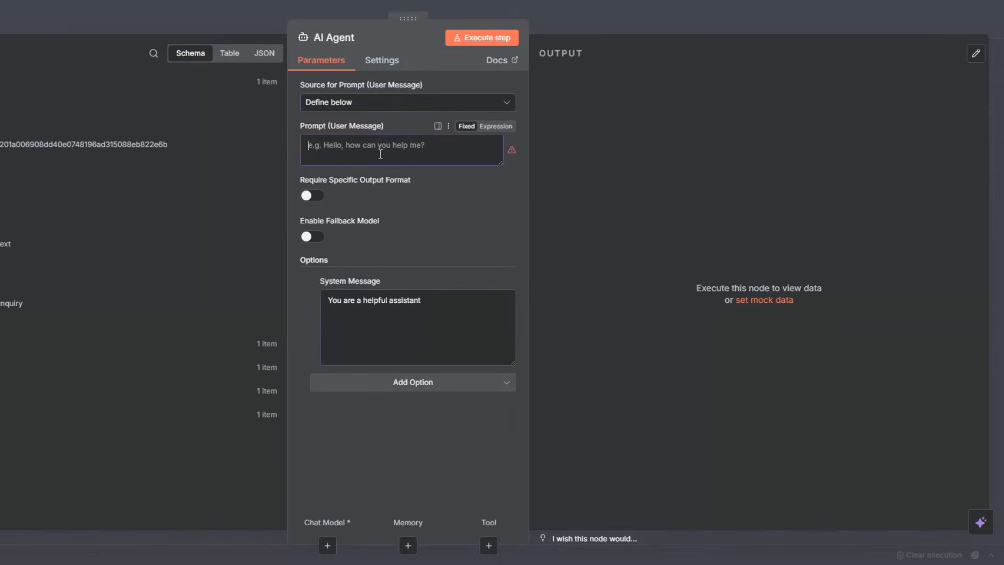
type("You are a professional and friendly Customer Support AI Assistant.")
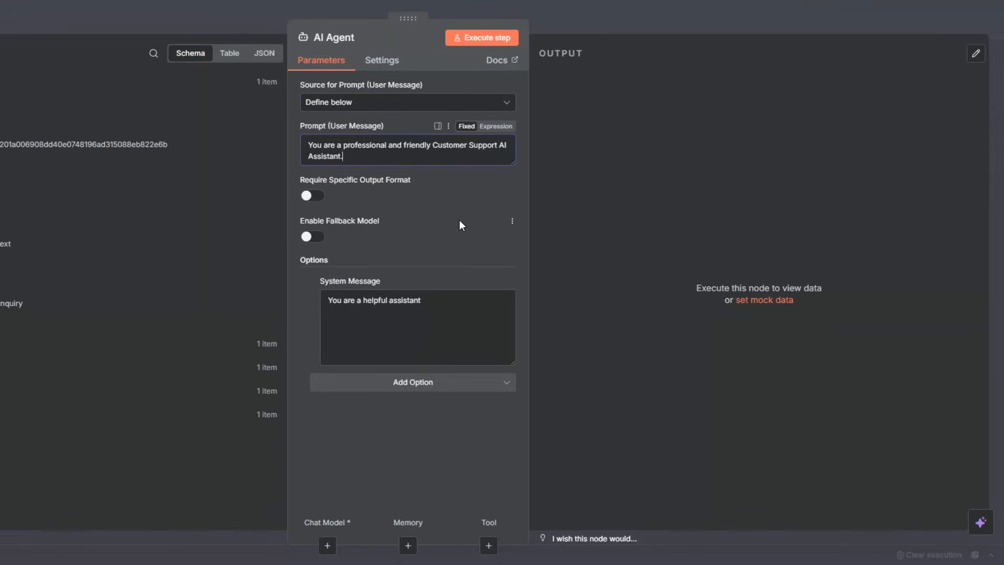
Replace the System Message with an expression giving the reply rules, JSON output fields, and the customer's email address, category and message from earlier nodes.
left_click(432, 320)
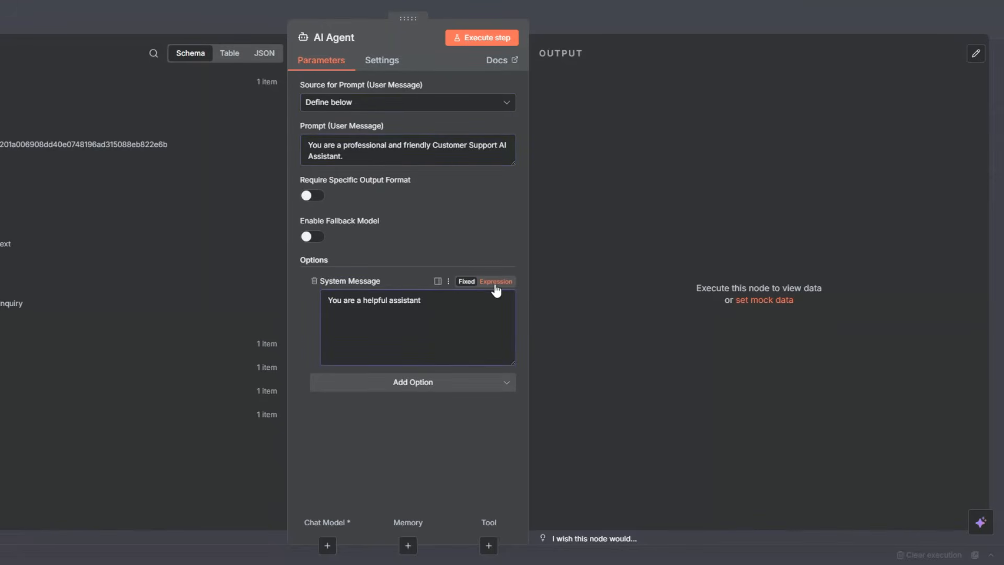
left_click(495, 283)
left_click(511, 308)
key("ctrl+a")
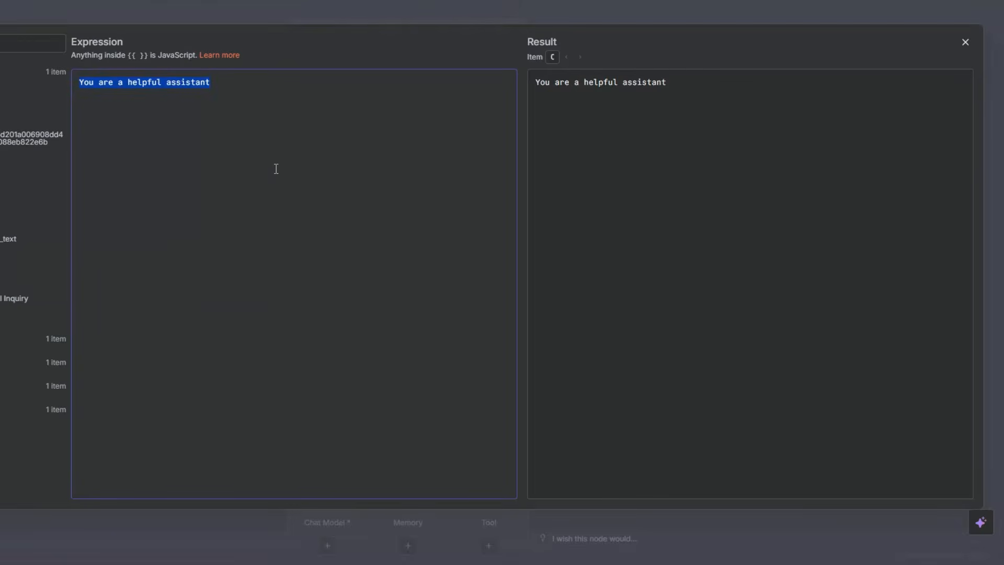
key("BackSpace")
type("Your job is to read the customer’s email message and provide a clear, helpful, and empathetic response based on the category of the inquiry.  Follow these rules: 1. Respond conversationally, in a warm and human tone — not robotic. 2. If the issue requires human intervention or cannot be resolved automatically, politely mention:    \"Our support team will reach out to you shortly to assist further.\" 3. Keep the response concise (under 150 words) but complete and reassuring. 4. Use the customer’s email content and category to craft the most relevant response. 5. Do not include explanations, reasoning, or meta text. 6. Output your response as a valid JSON object with the following fields:    - email → recipient’s email address    - category → inquiry classification    - AI response → the response message only  ---  Customer Email Address: {{ $('Customer Email').item.json.fields.Email }}  Category: {{ $('Email Classifier').item.json.output[0].content[0].text }}  Customer Message: {{ $('Customer Email').item.json.fields['Customer Email'] }}")
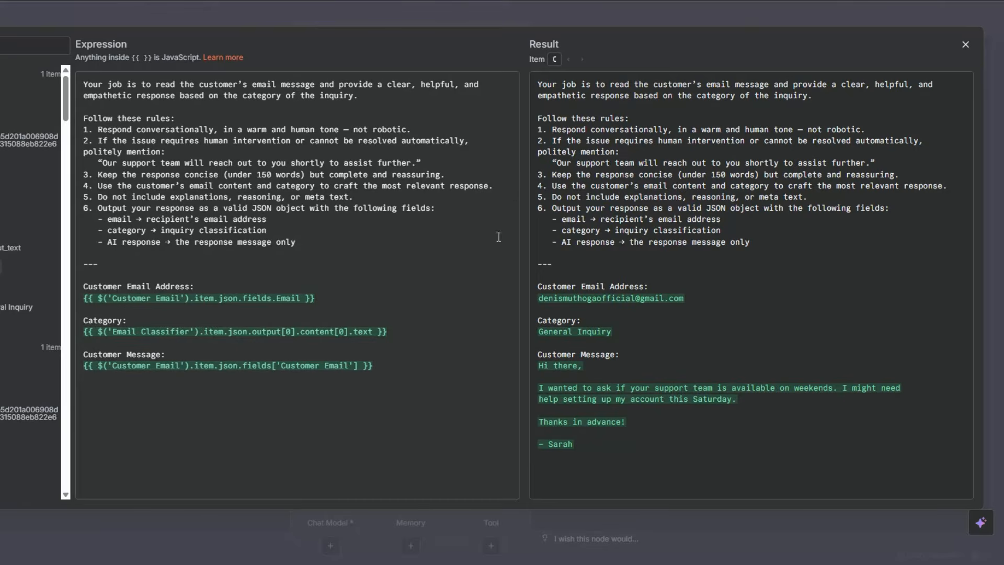
left_click_drag(107, 219, 129, 219)
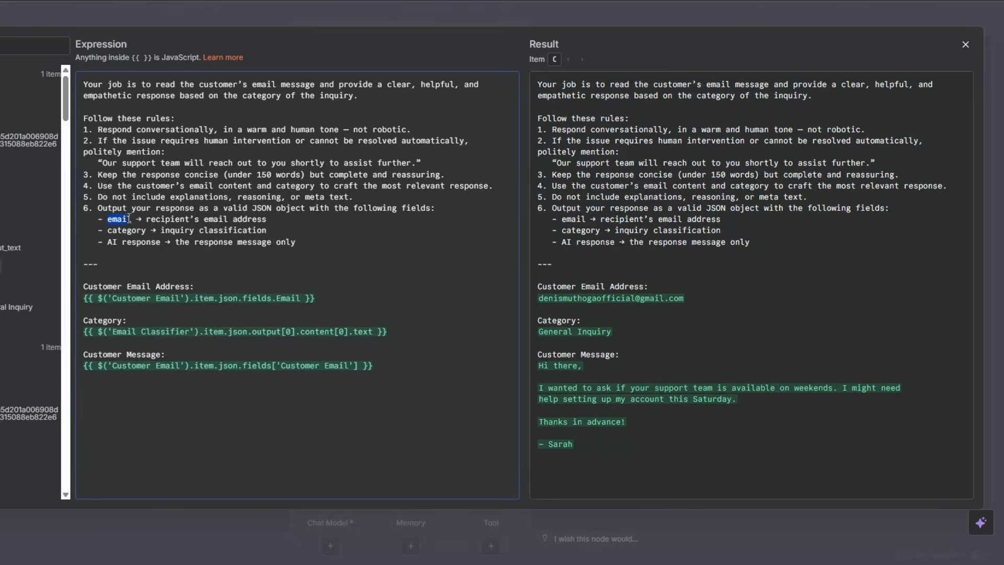
left_click(108, 230)
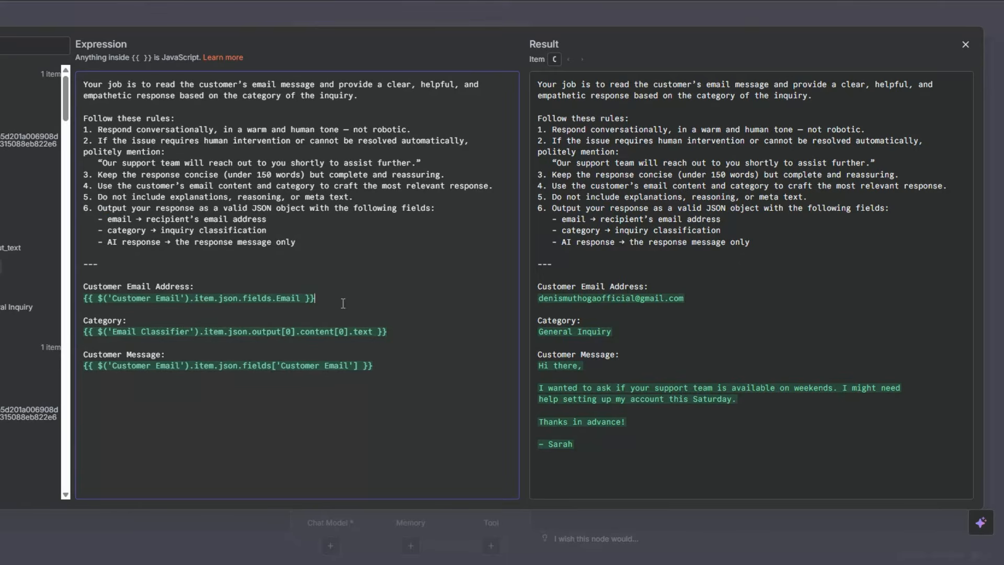
left_click(419, 335)
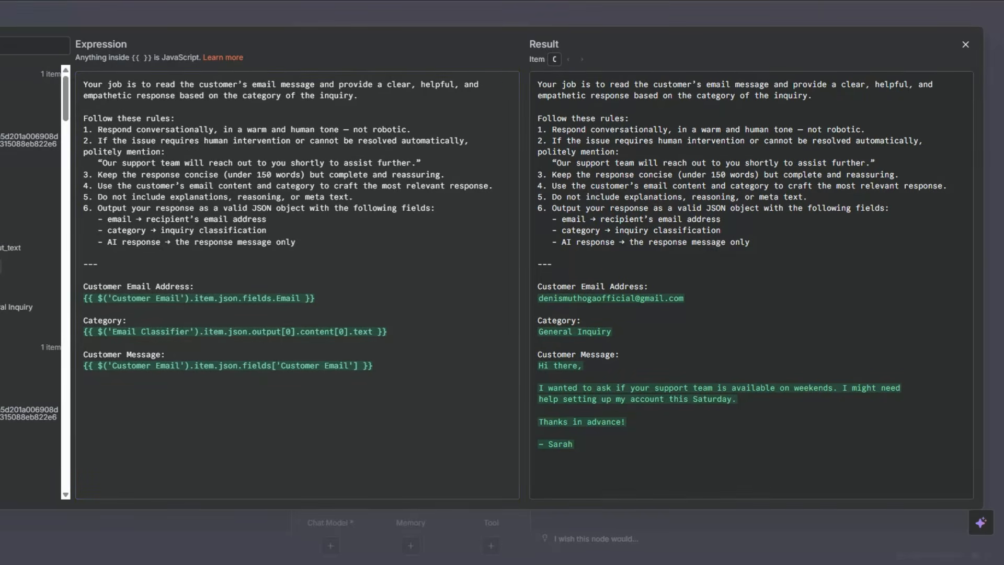
key("Escape")
Require a specific output format for the AI Agent and attach a Structured Output Parser.
left_click(312, 197)
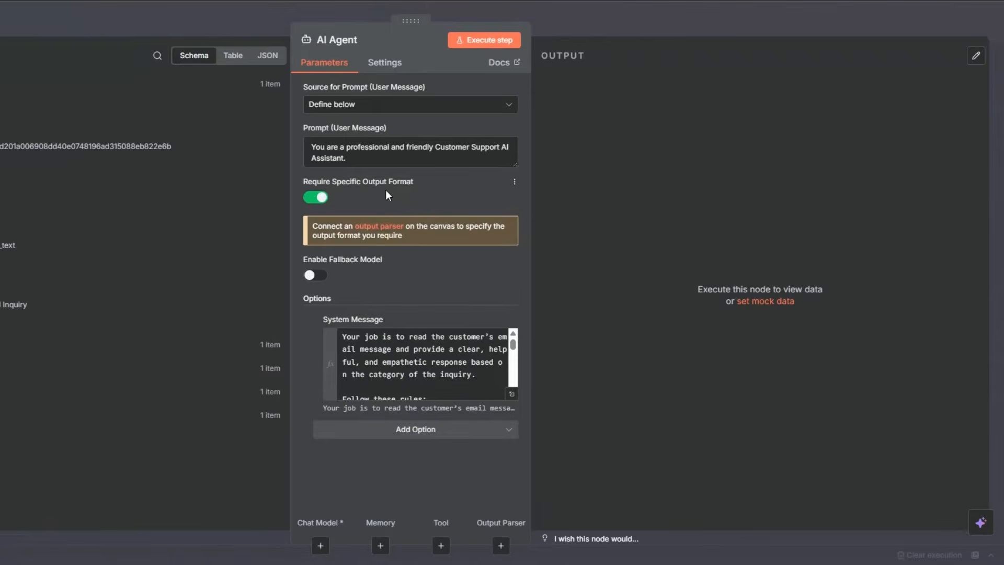
left_click(382, 227)
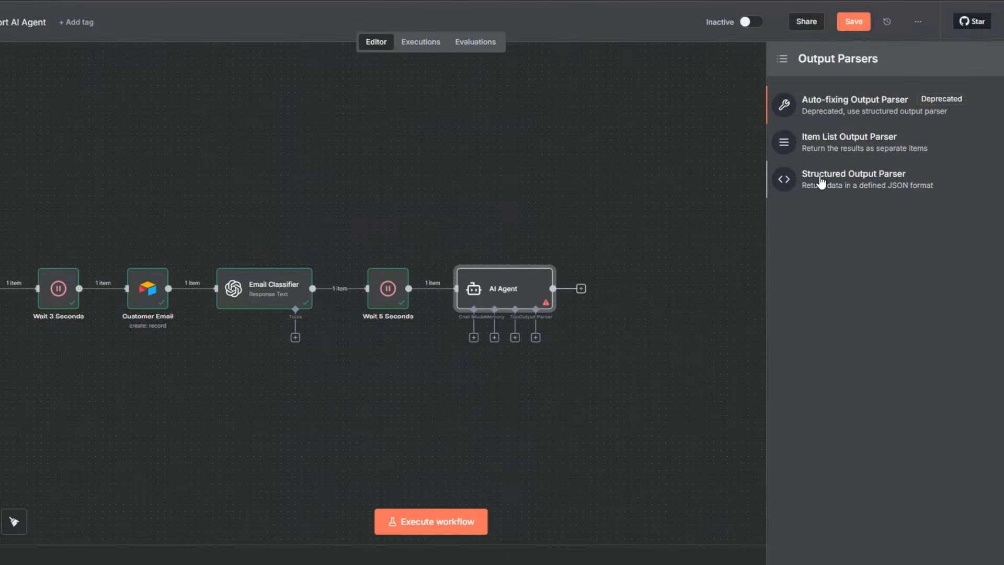
left_click(821, 182)
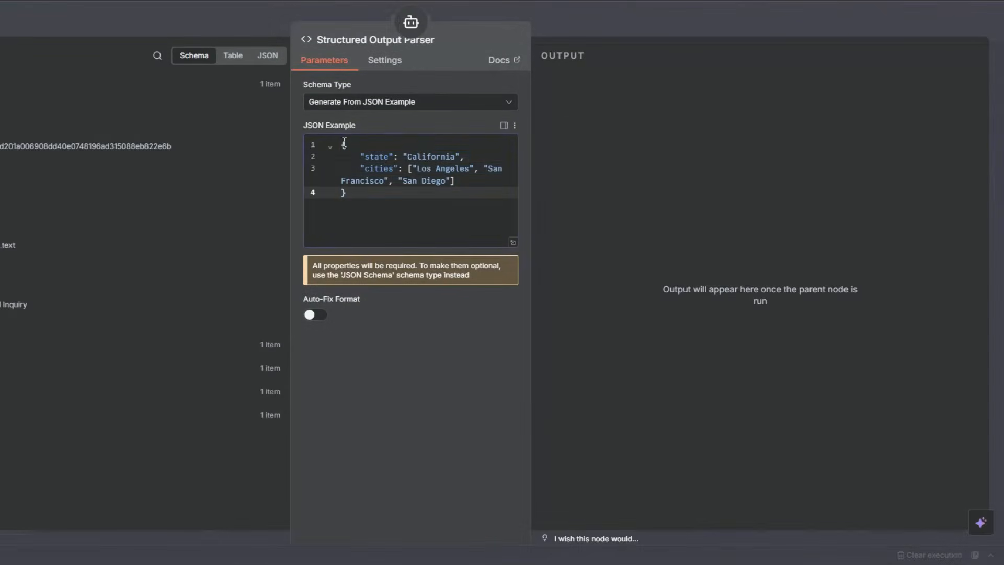
Replace the parser's JSON example with one containing email, category and ai_response fields, and place the parser above the AI Agent node.
left_click_drag(344, 142, 350, 198)
key("BackSpace")
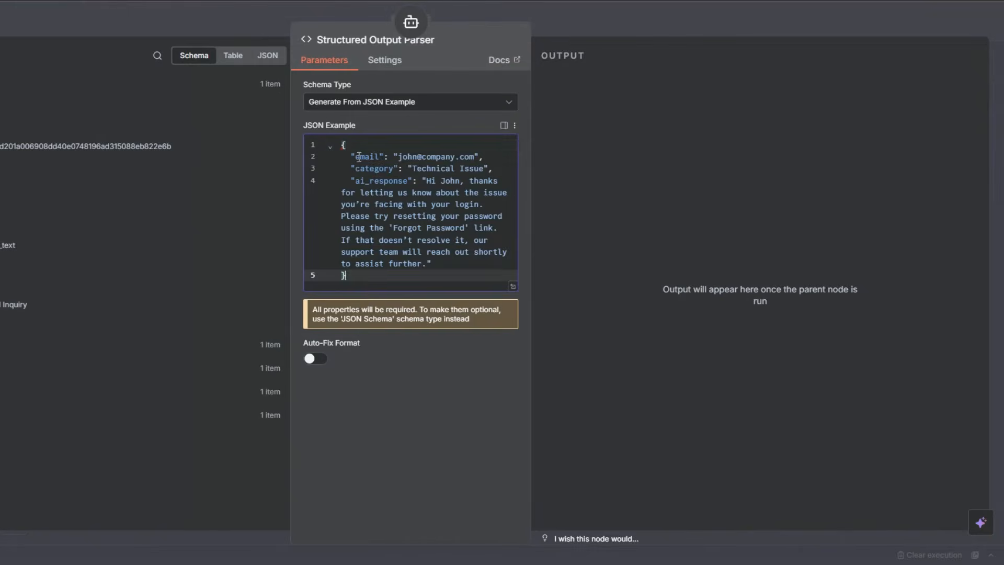
left_click_drag(355, 156, 458, 157)
left_click_drag(352, 168, 463, 273)
left_click(434, 221)
key("Escape")
left_click_drag(549, 371, 563, 218)
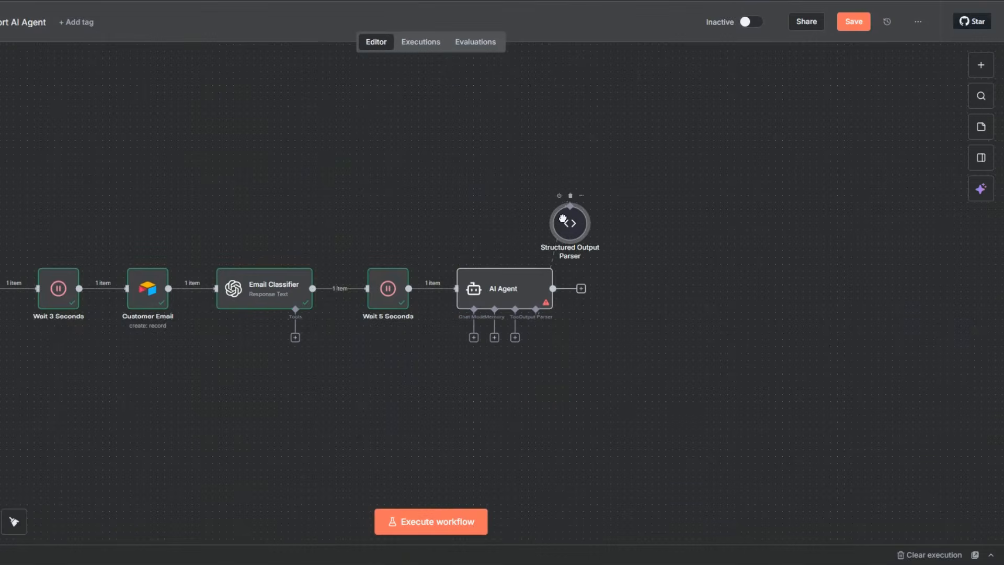
Attach an OpenAI Chat Model with the OpenAI account credential and gpt-4.1-mini to the AI Agent, and align it above the agent with the parser.
left_click(474, 337)
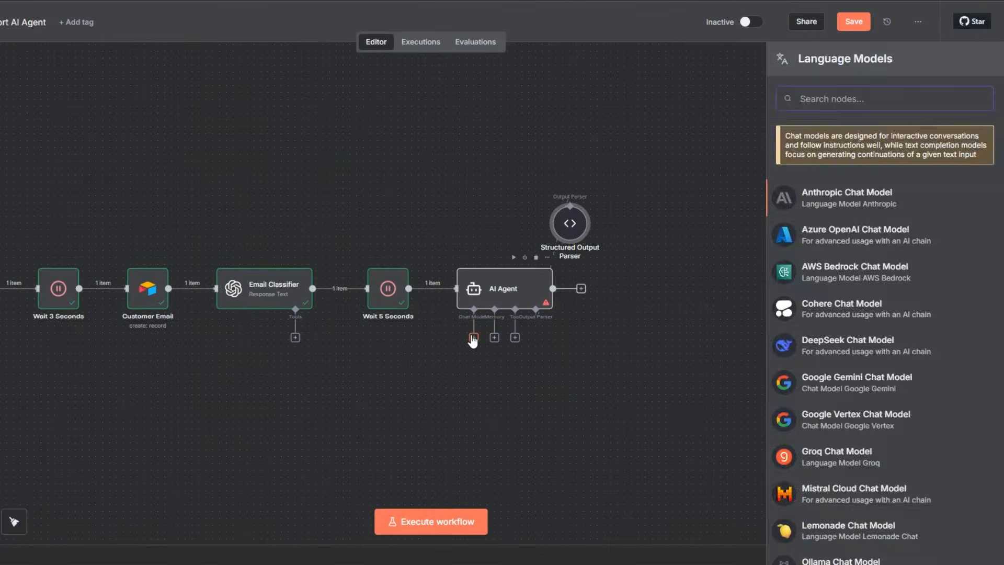
key("Escape")
left_click(474, 338)
scroll(820, 366, "down", 5)
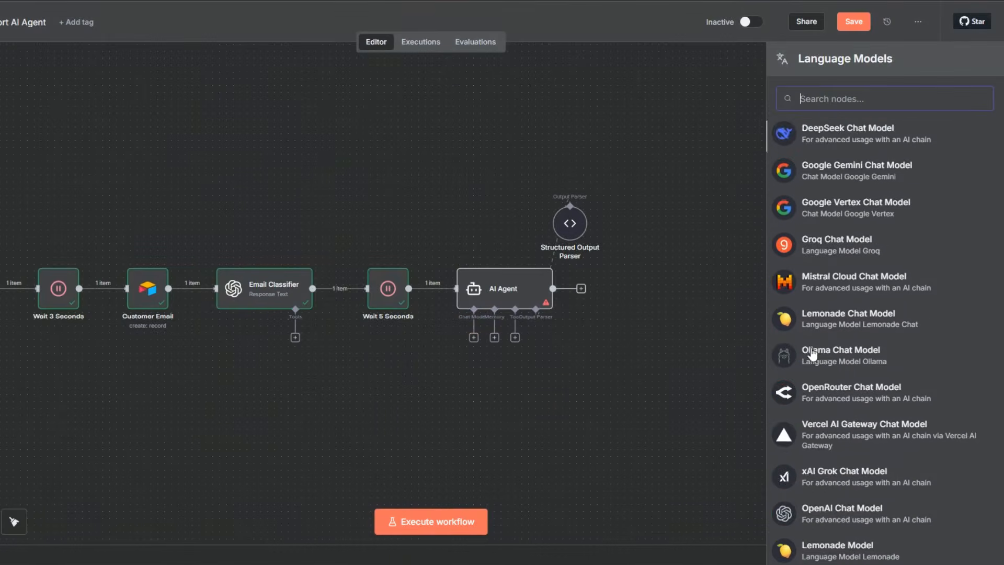
left_click(822, 441)
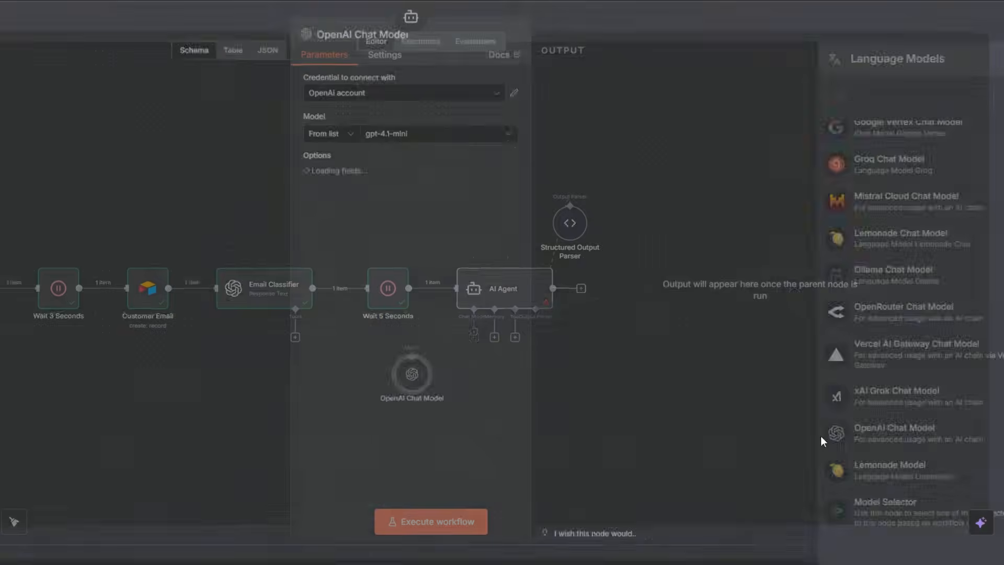
left_click(377, 102)
left_click(378, 105)
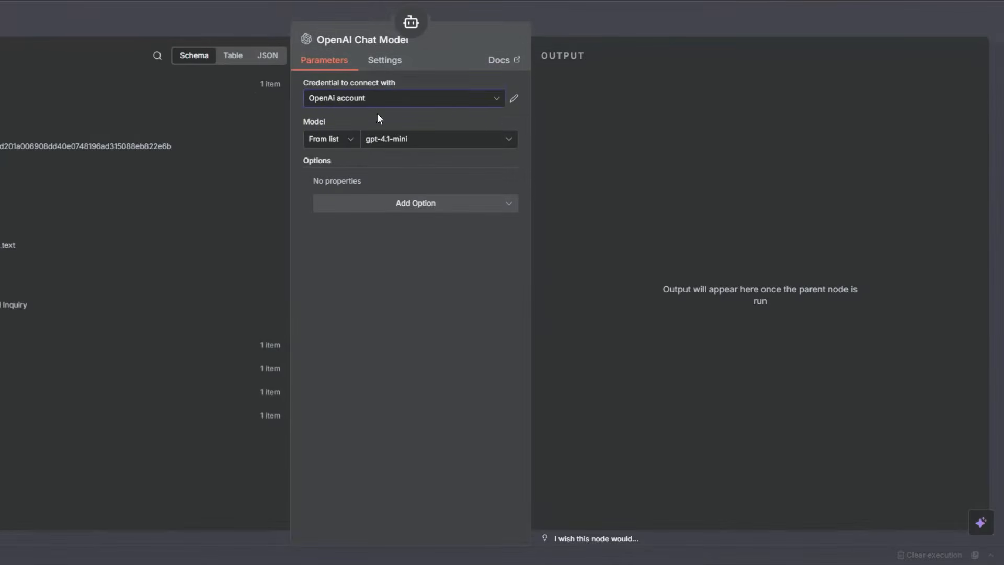
left_click(2, 199)
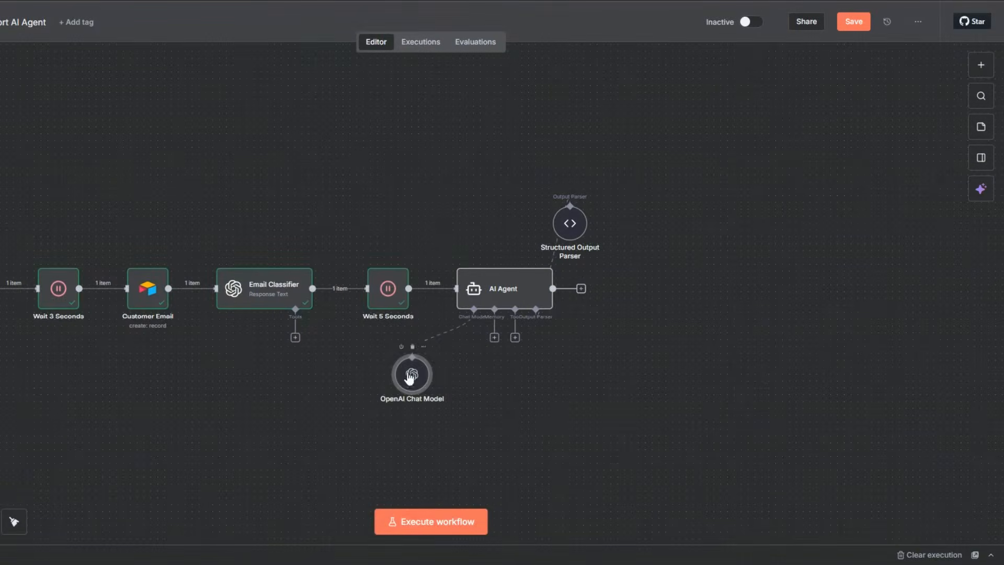
left_click_drag(412, 374, 432, 216)
left_click_drag(571, 226, 579, 216)
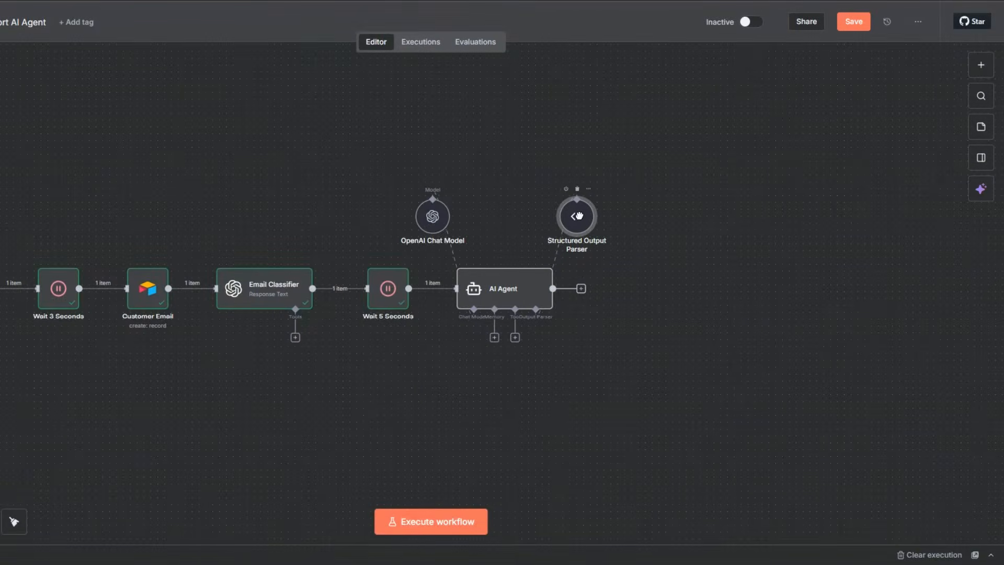
Attach a Simple Memory to the AI Agent with the Session ID defined below and the key {{ $now }}.
left_click(495, 339)
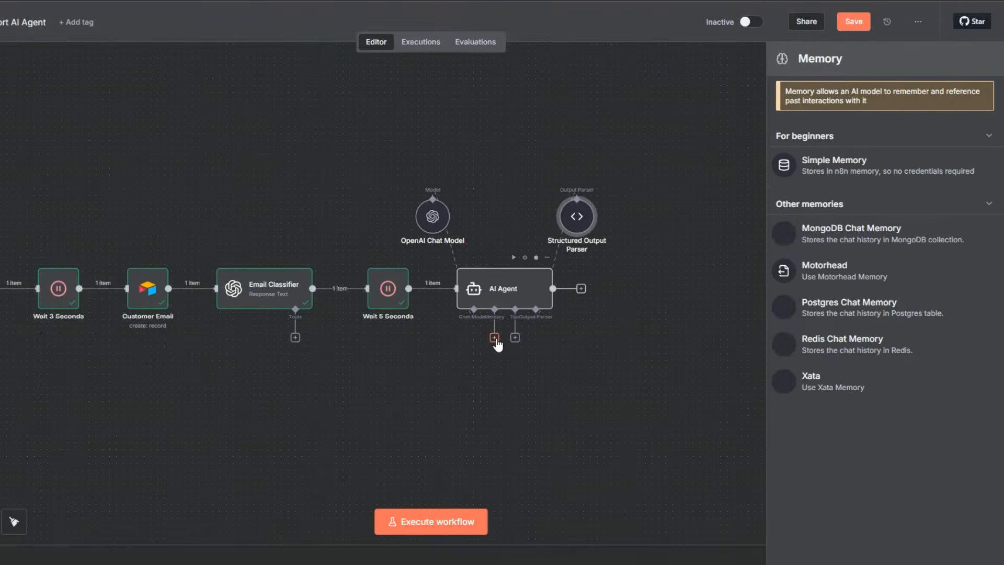
left_click(809, 159)
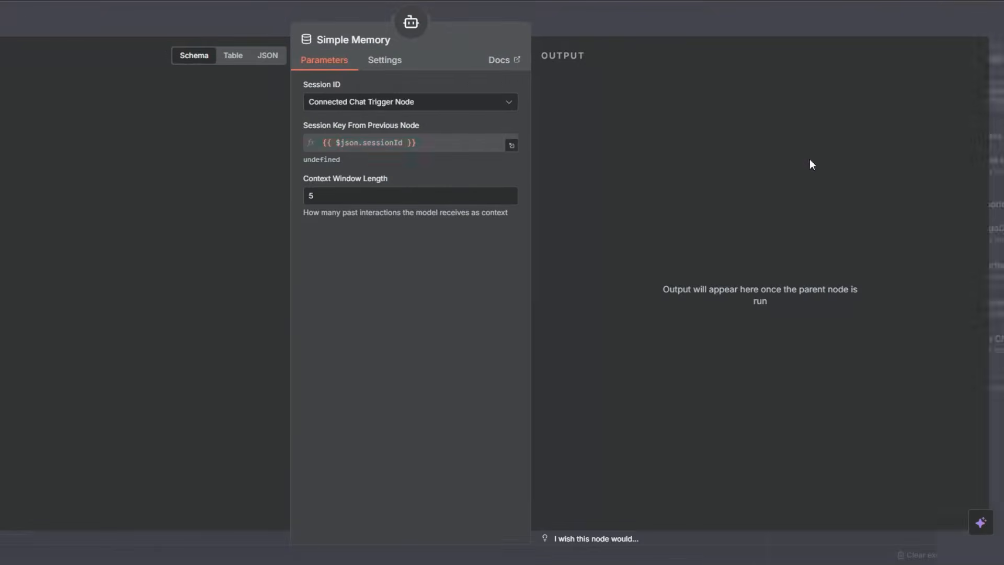
left_click(374, 108)
left_click(360, 187)
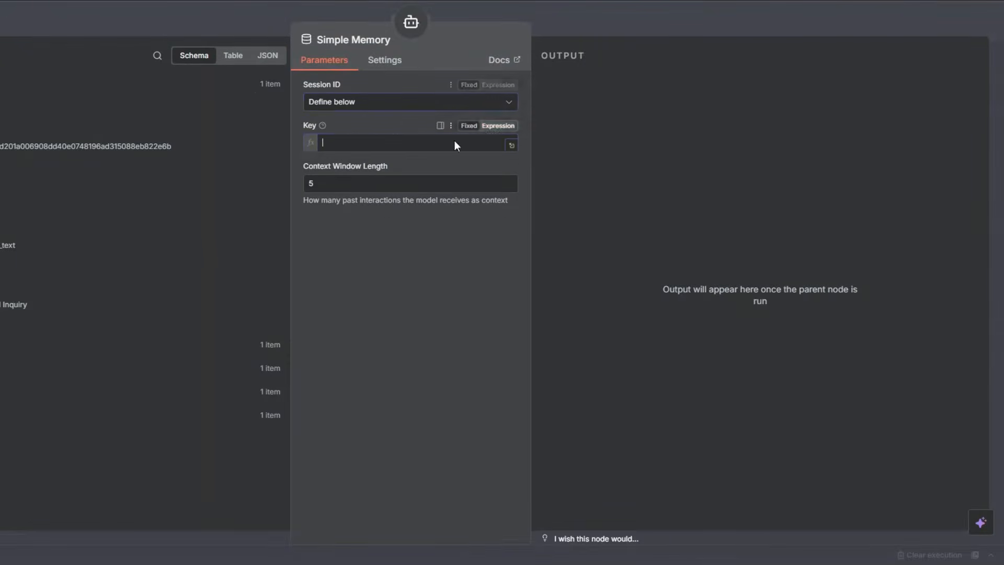
left_click(419, 143)
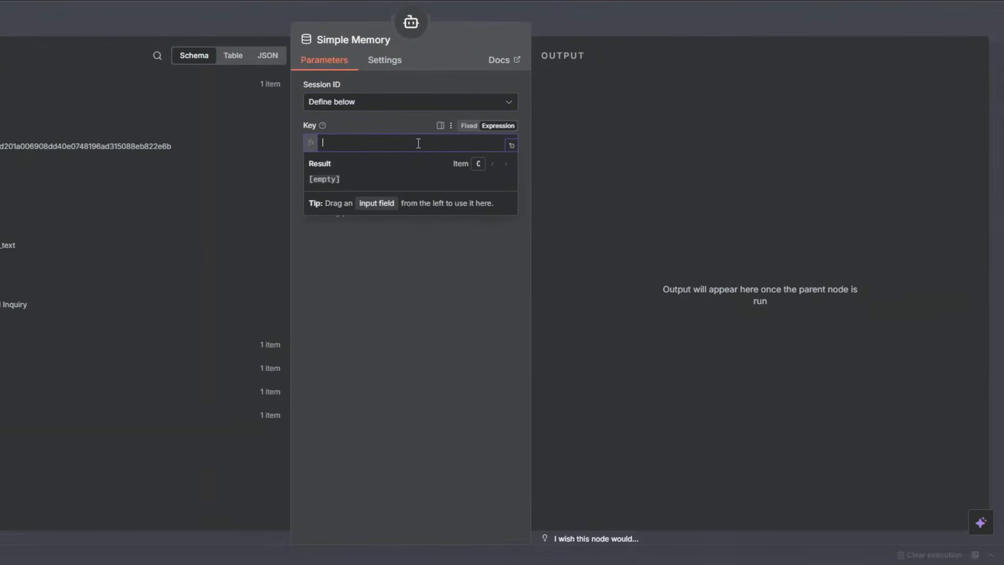
type("{{ $")
left_click(353, 63)
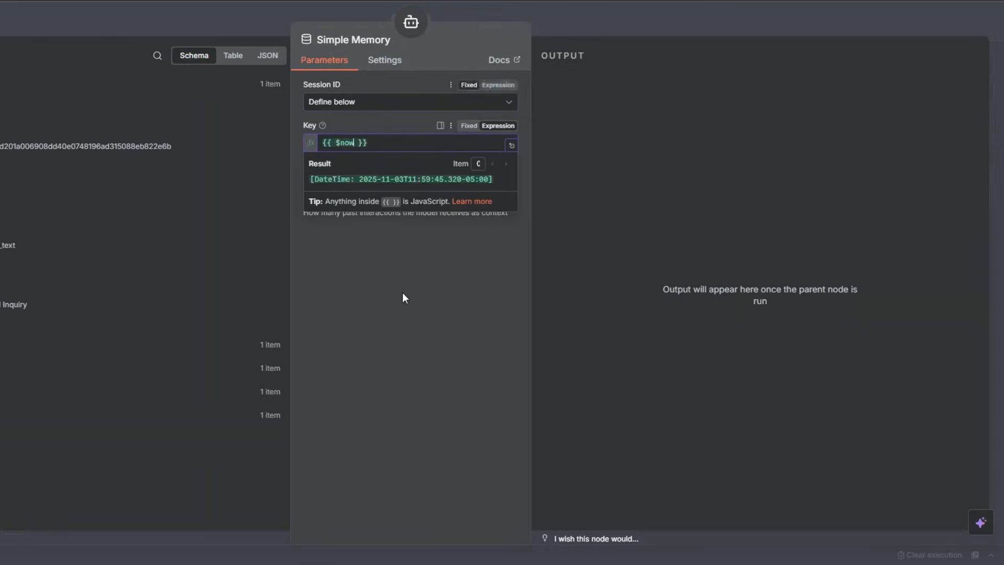
left_click(403, 297)
key("Escape")
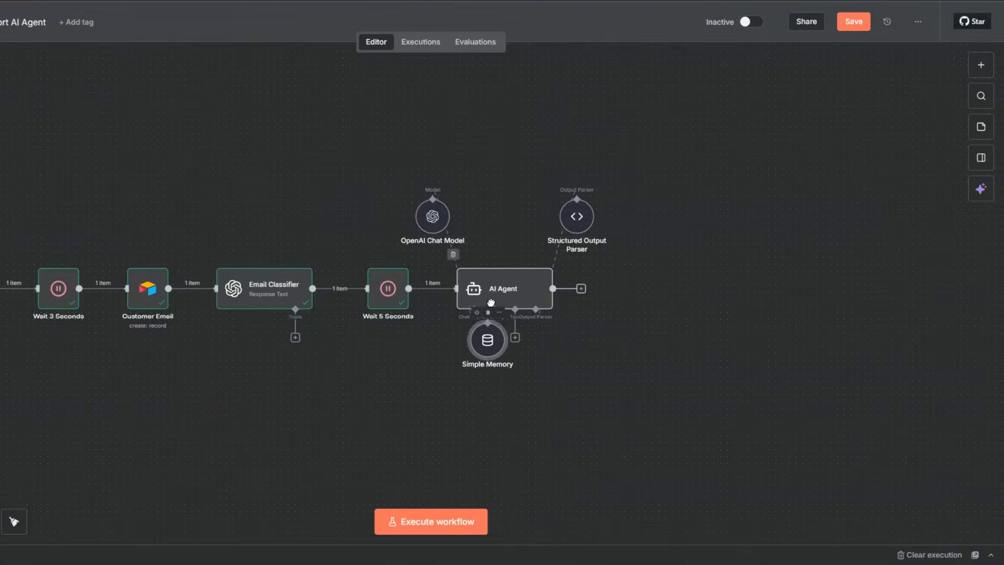
Arrange the Simple Memory above the AI Agent, evenly spaced between the OpenAI Chat Model and the Structured Output Parser.
left_click_drag(490, 302, 504, 205)
left_click_drag(424, 208, 417, 206)
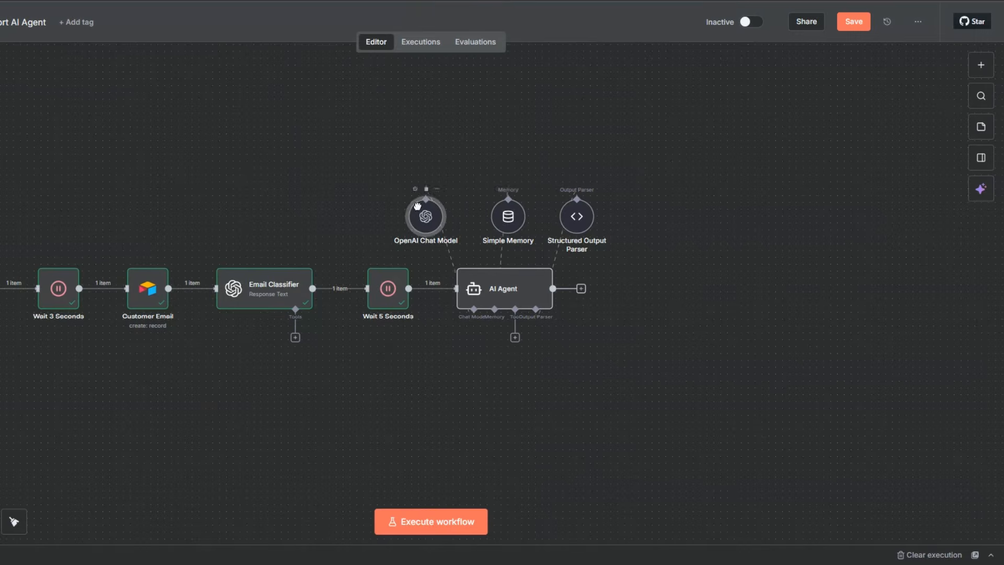
left_click_drag(502, 209, 496, 209)
Execute the AI Agent node, review its output as a table and return to the canvas.
left_click(516, 294)
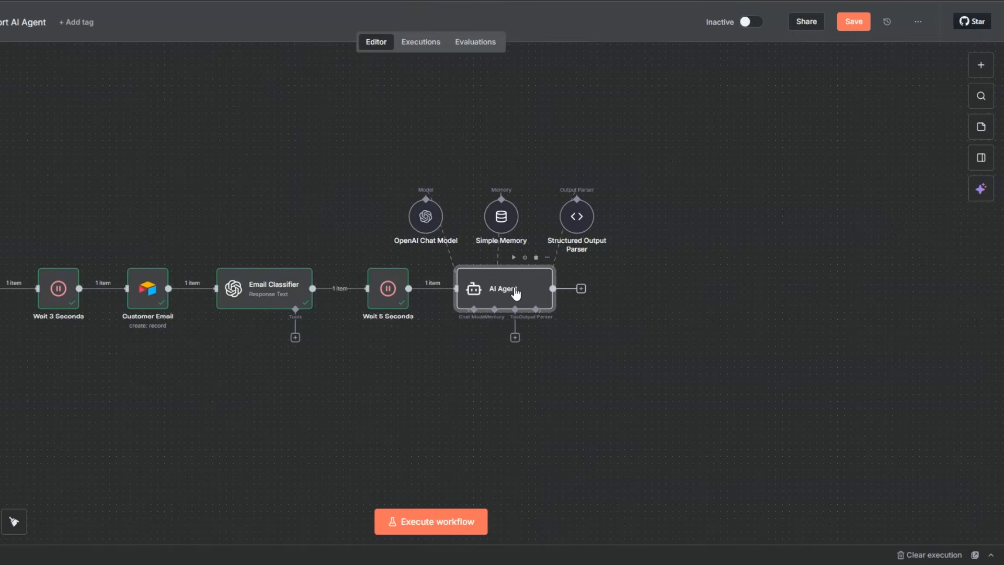
double_click(516, 294)
left_click(474, 38)
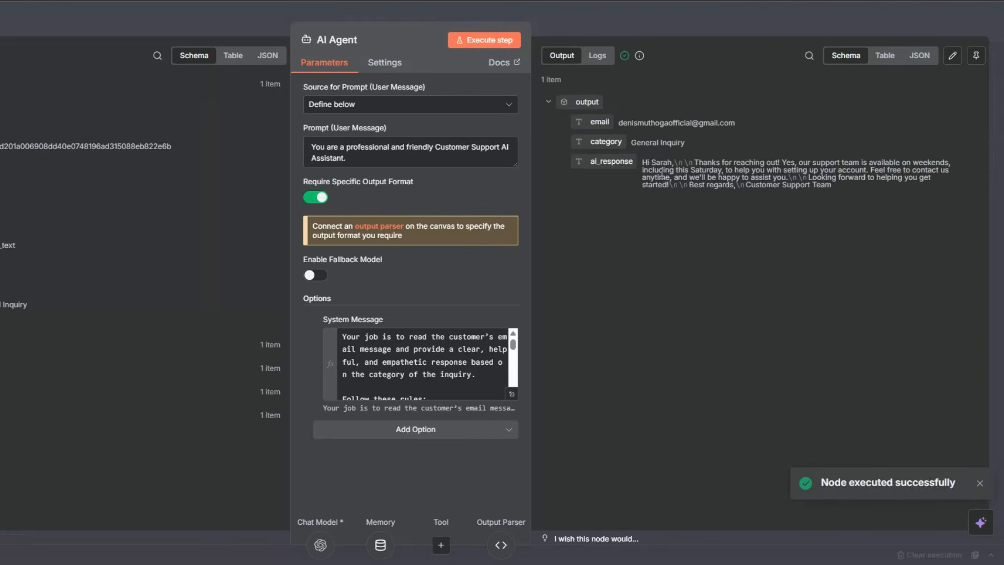
left_click(884, 55)
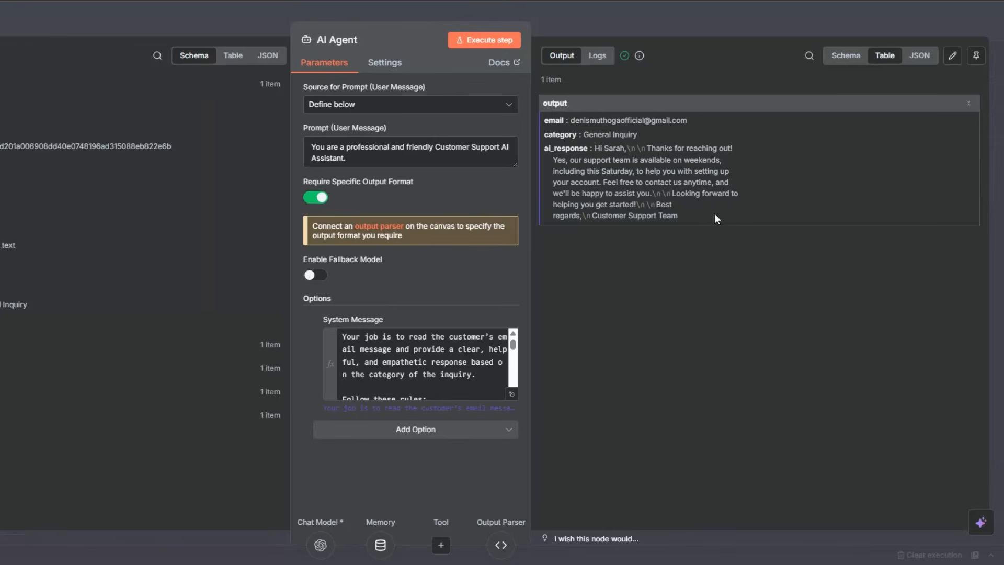
key("Escape")
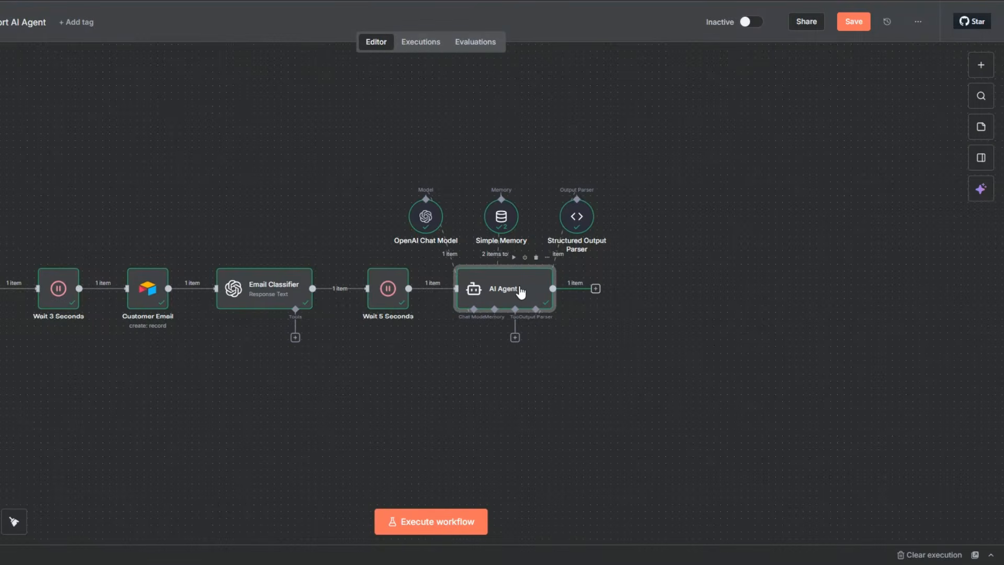
Rename the AI Agent node to Customer Support AI Agent and save the workflow.
key("F2")
type("Customer Support AI Agent")
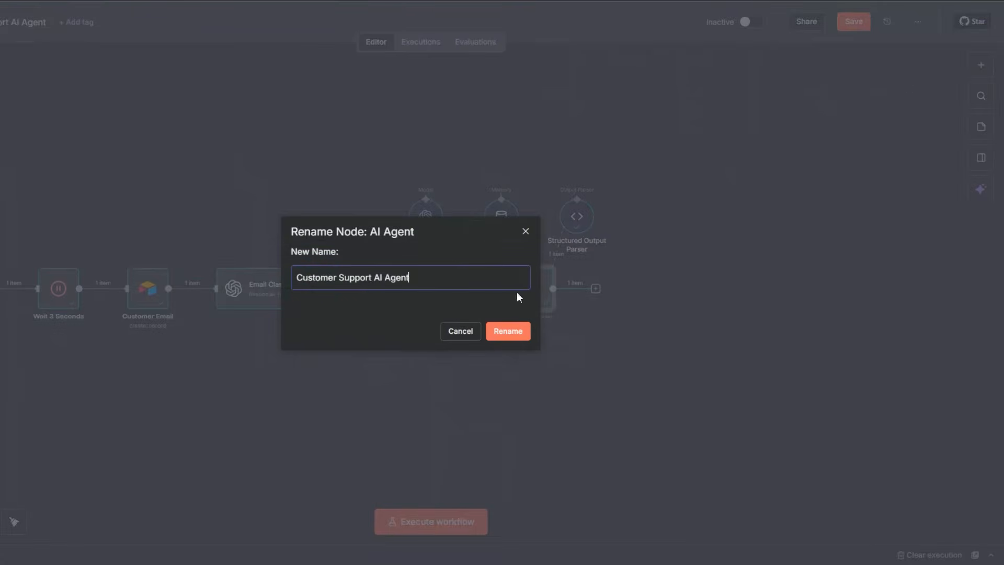
left_click(518, 334)
left_click(850, 23)
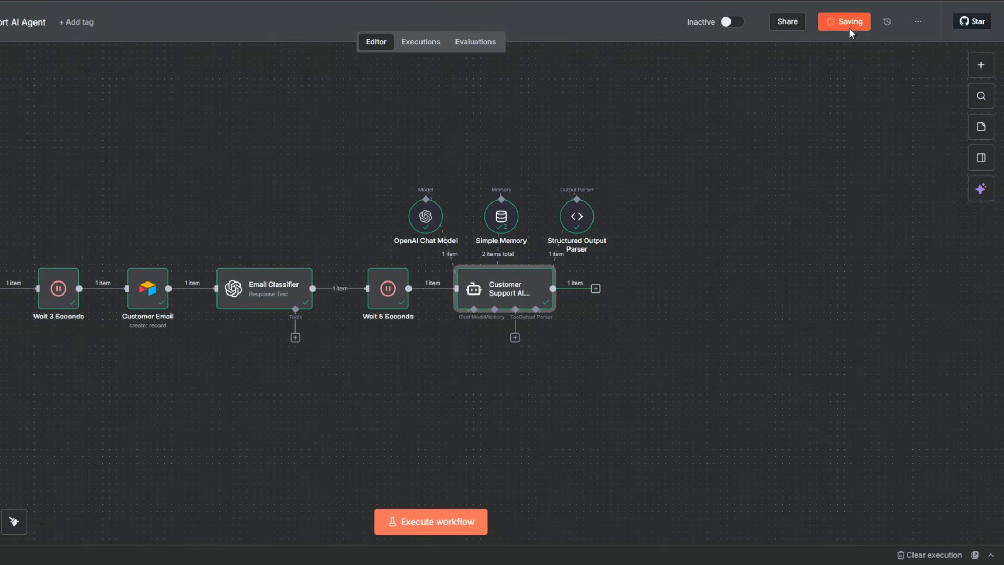
Review the category list in the Email Classifier's user prompt and return to the canvas.
right_click(261, 300)
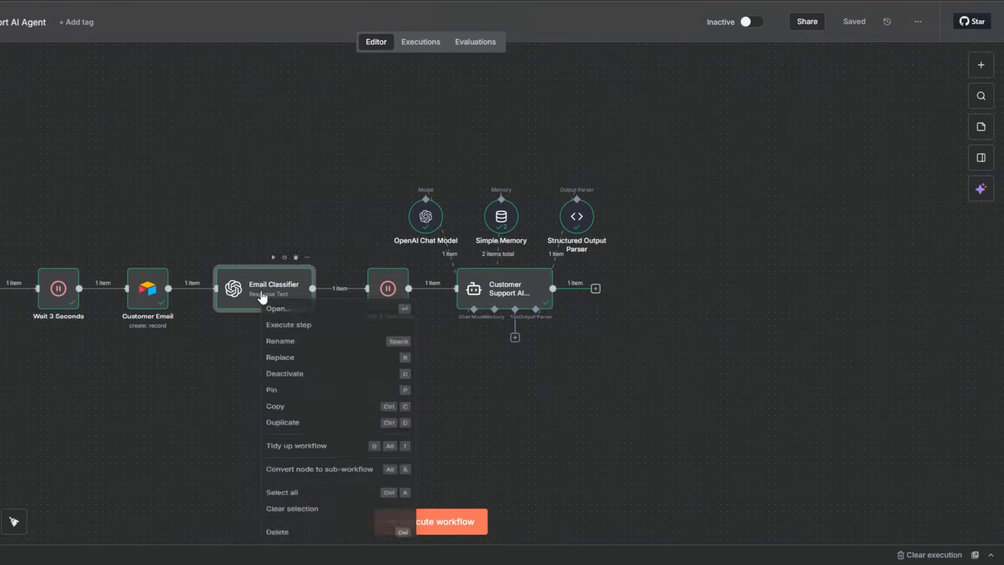
left_click(283, 314)
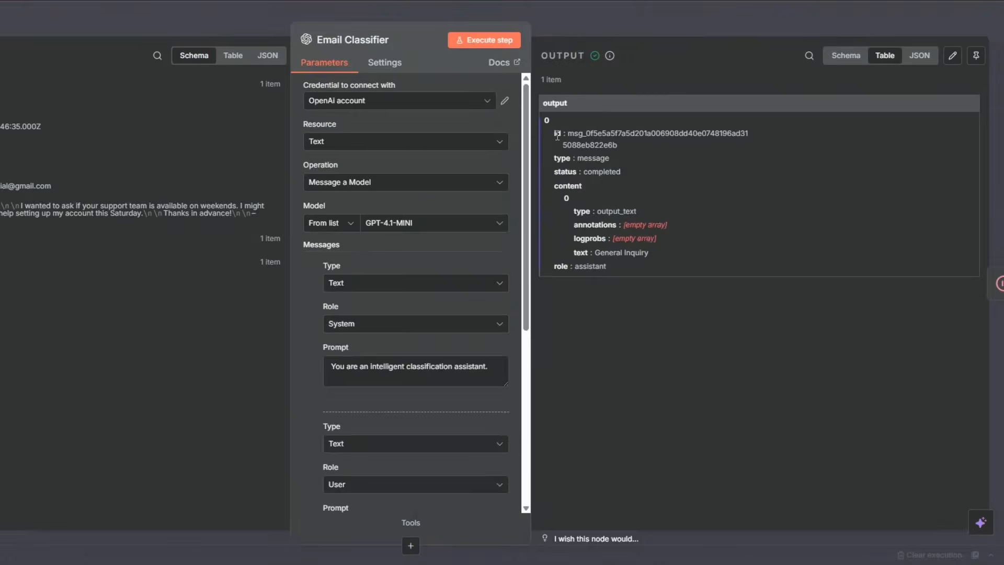
scroll(437, 343, "down", 5)
scroll(448, 243, "down", 2)
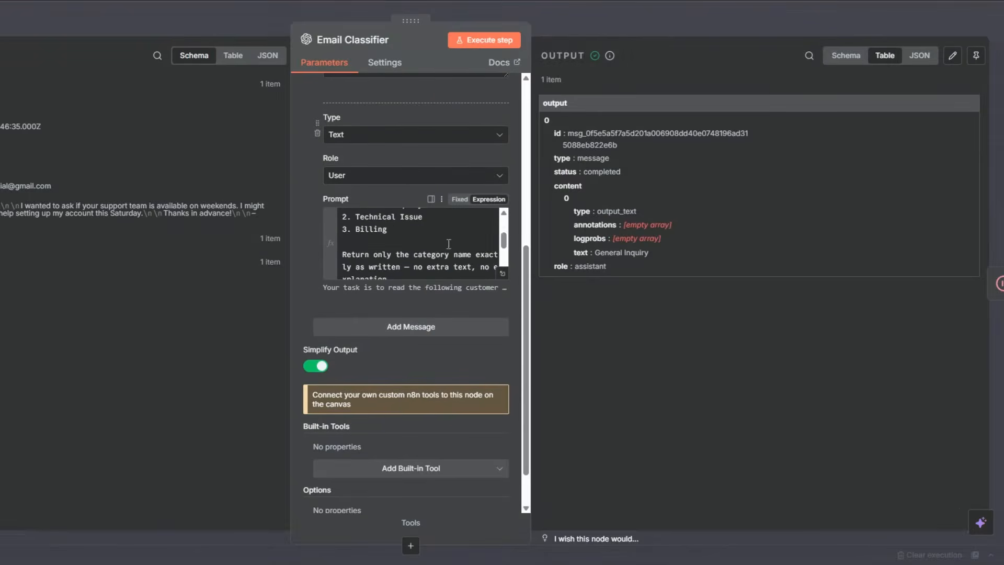
left_click(503, 213)
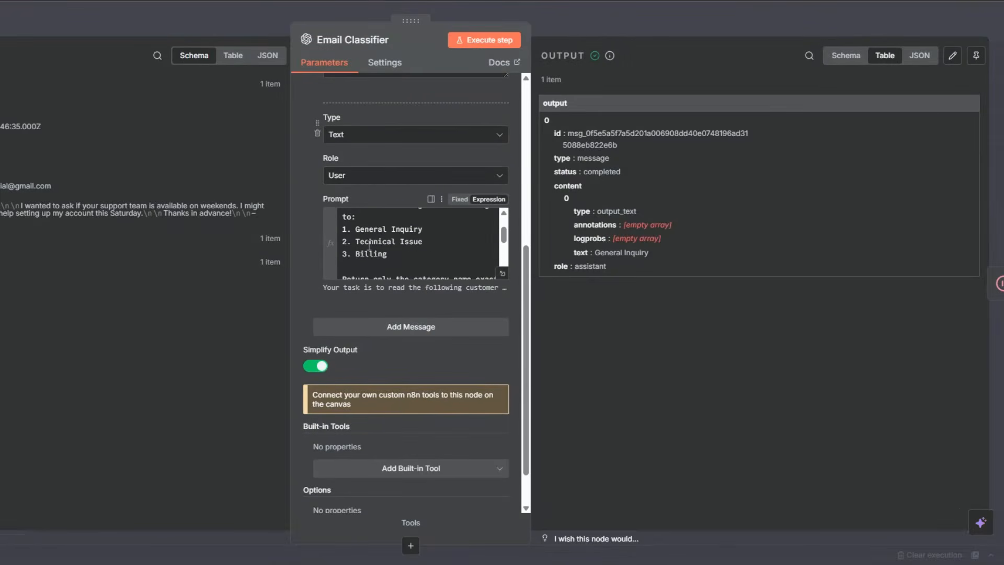
key("Escape")
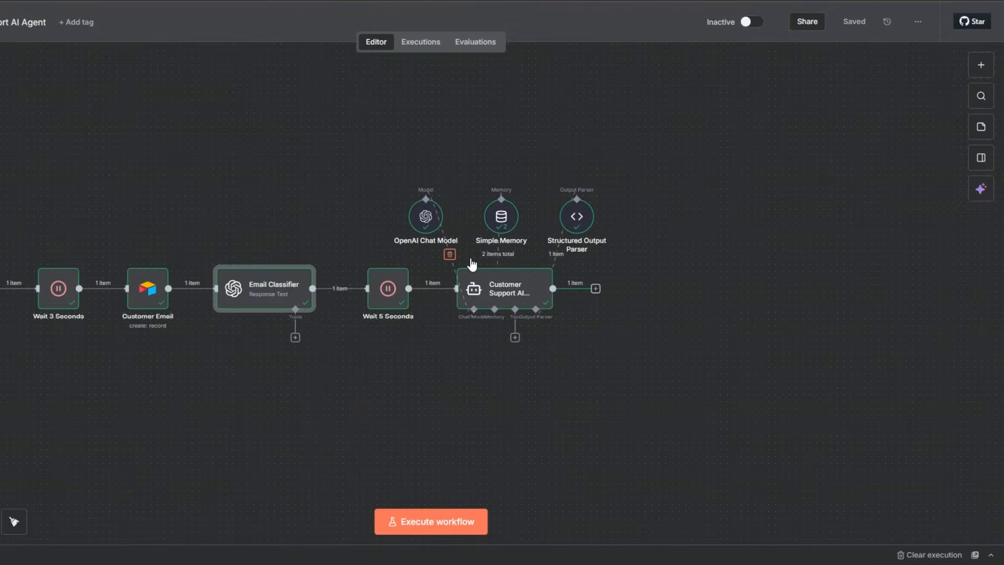
Add a Switch node after the Customer Support AI Agent and give it three routing rules.
left_click(596, 289)
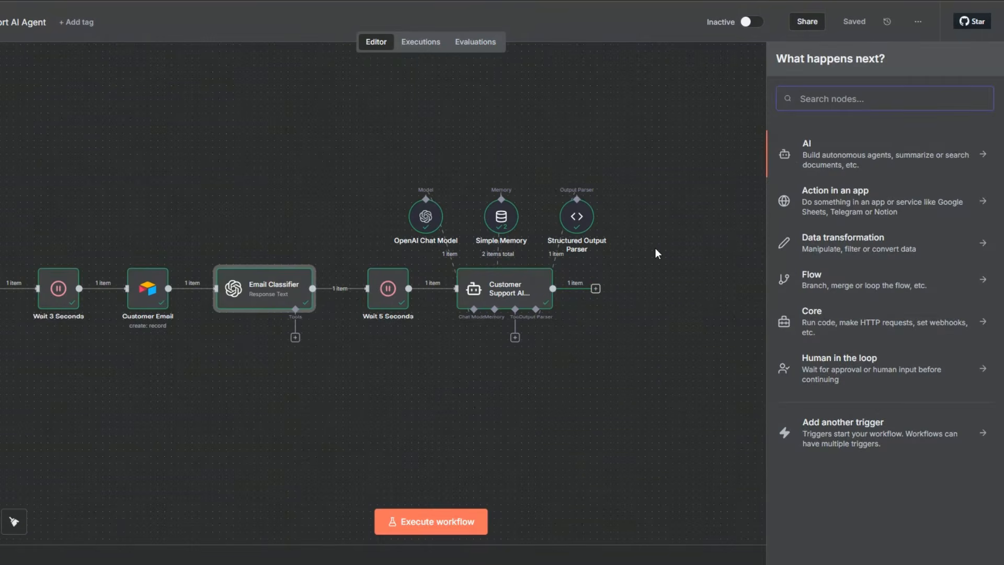
type("swi")
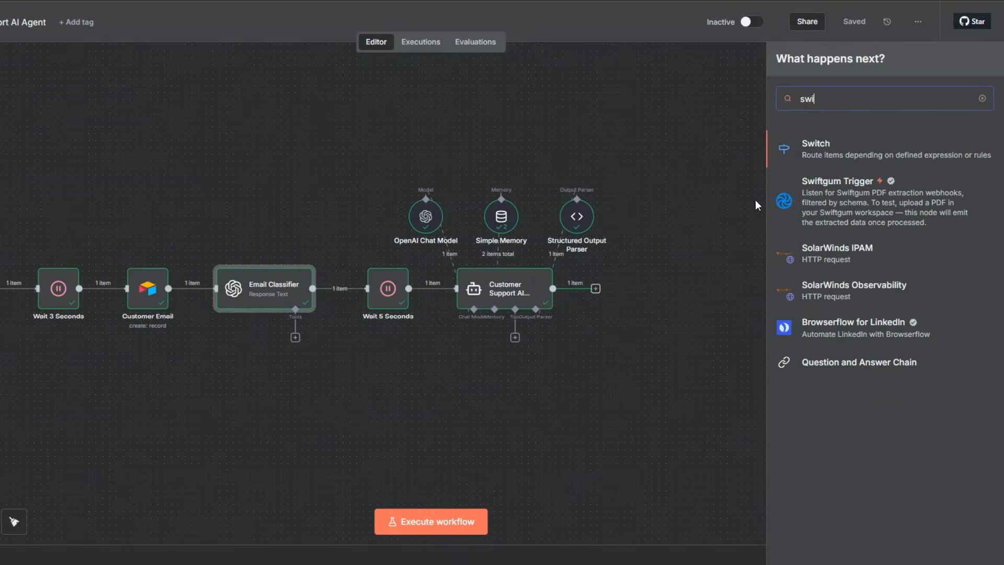
left_click(811, 146)
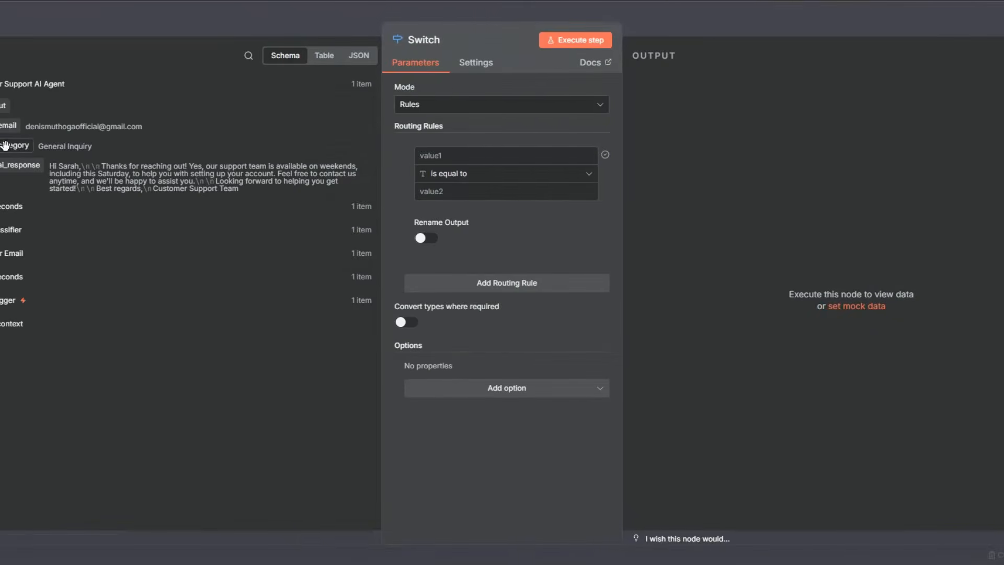
left_click(470, 288)
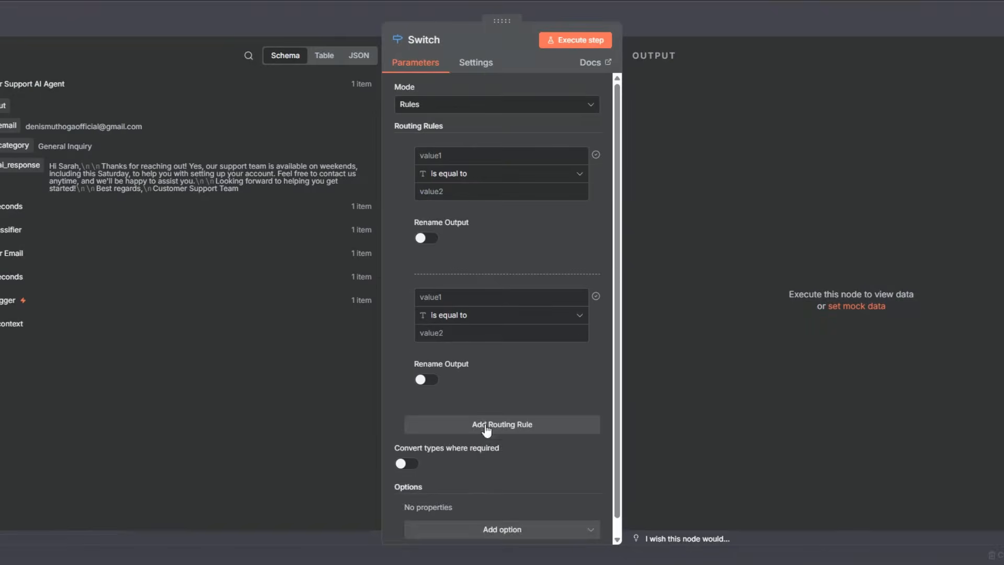
left_click(486, 423)
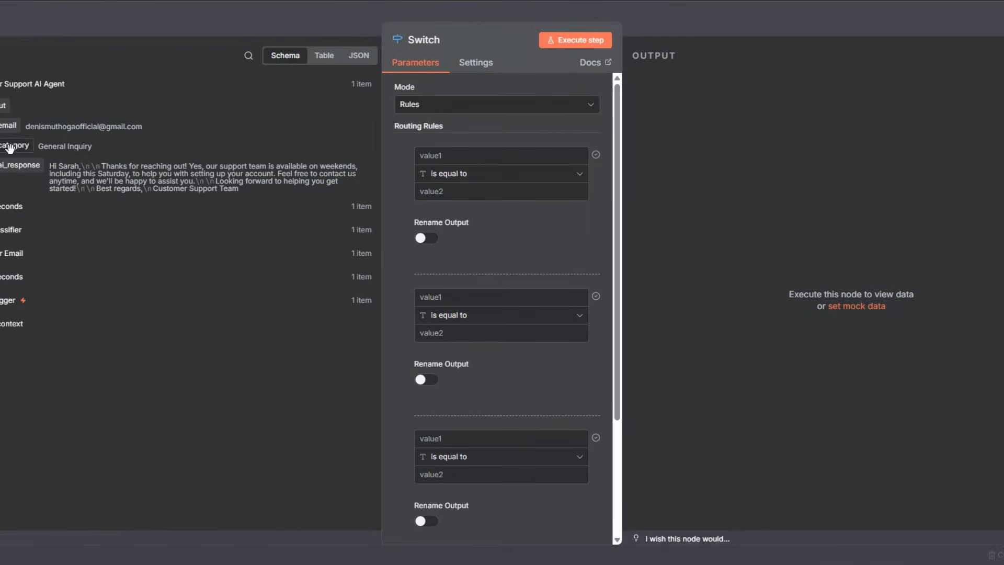
Set the first routing rule to {{ $json.output.category }} is equal to General Inquiry and name its output General Inquiry.
left_click_drag(10, 148, 459, 152)
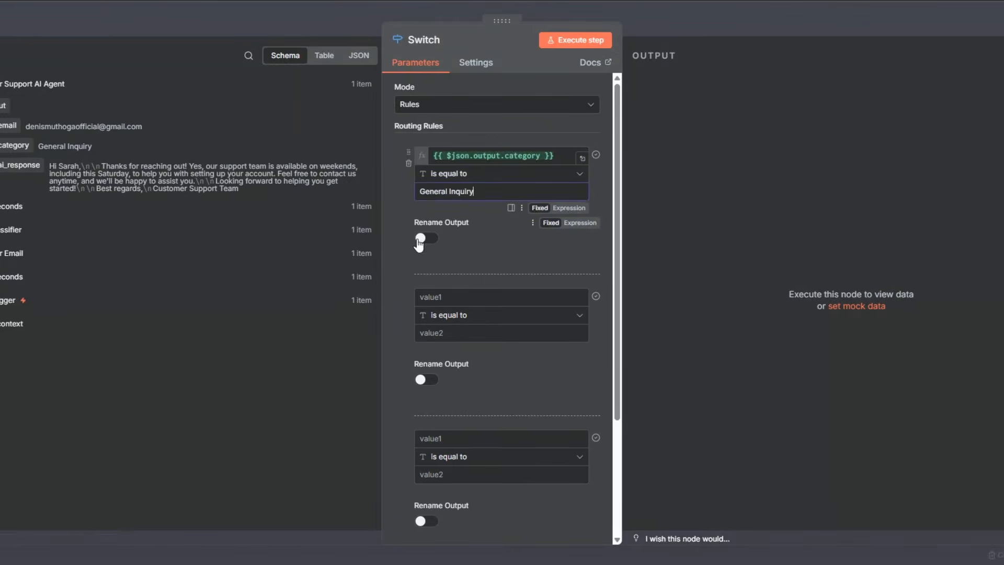
left_click(421, 239)
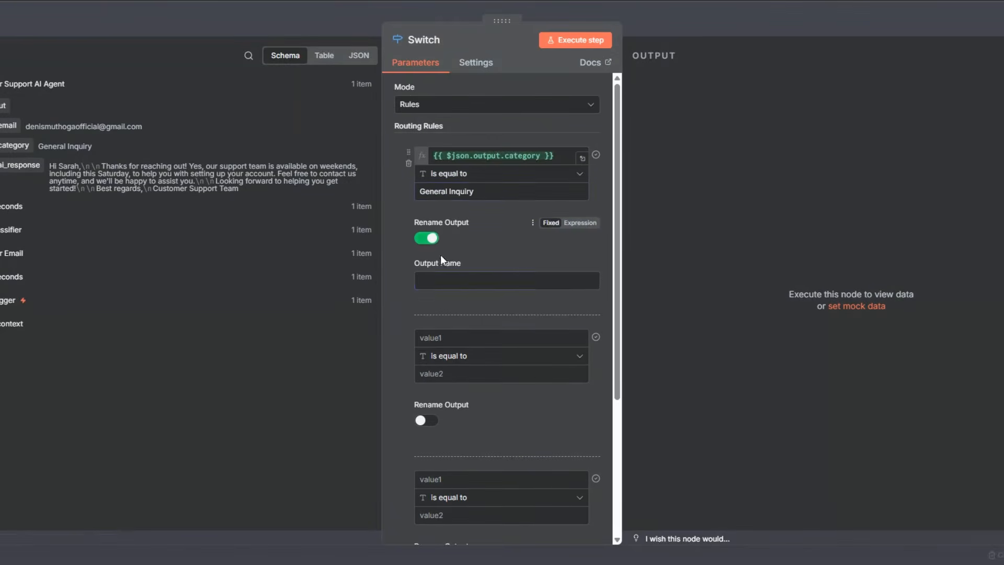
left_click(439, 279)
type("General Inquiry")
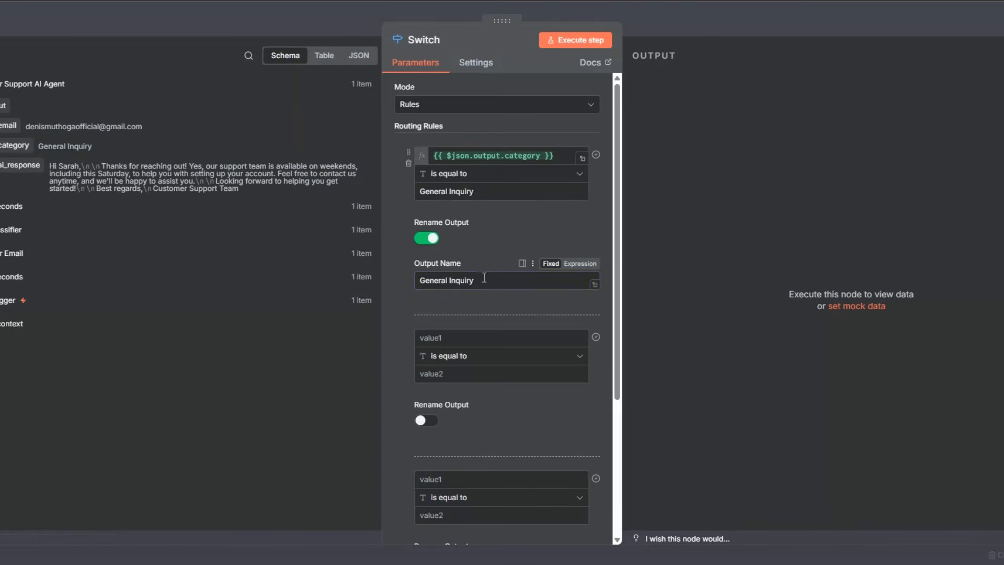
Set the second routing rule to {{ $json.output.category }} is equal to Technical Issue and name its output Technical Issue.
scroll(487, 277, "down", 3)
left_click_drag(11, 144, 440, 153)
left_click(438, 187)
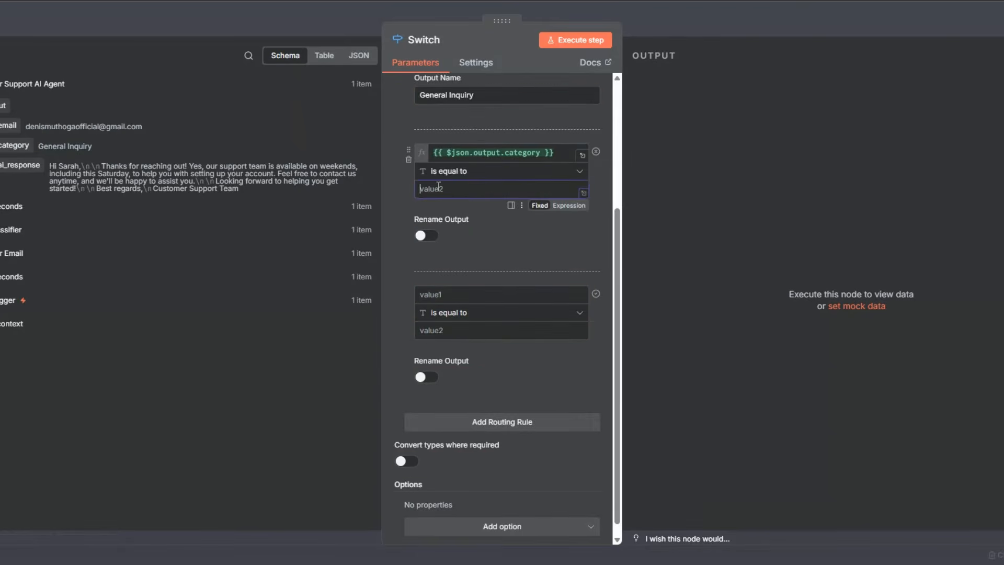
type("Technical Issue")
left_click(428, 235)
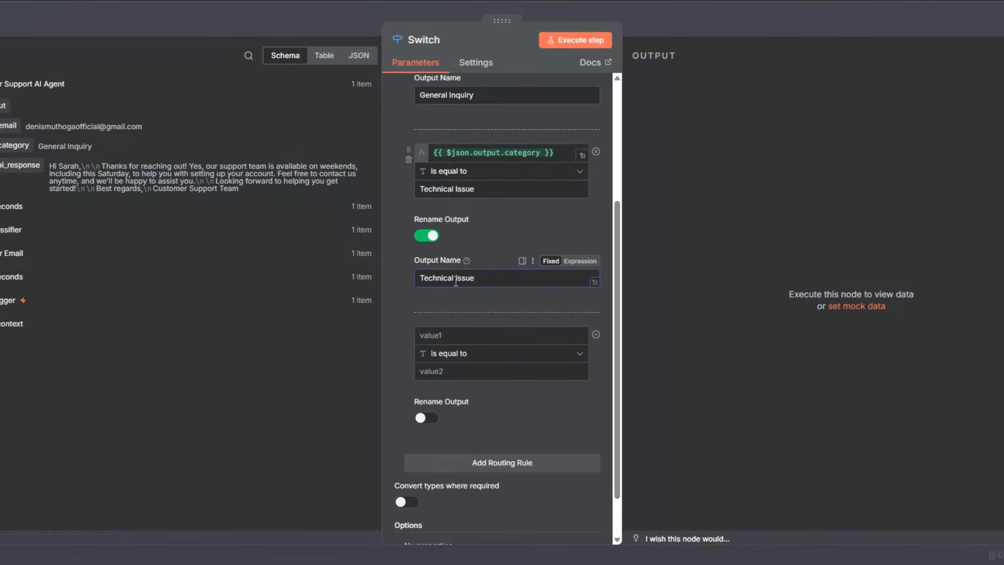
Set the third routing rule to {{ $json.output.category }} is equal to Billing and name its output Billing.
left_click_drag(14, 145, 440, 337)
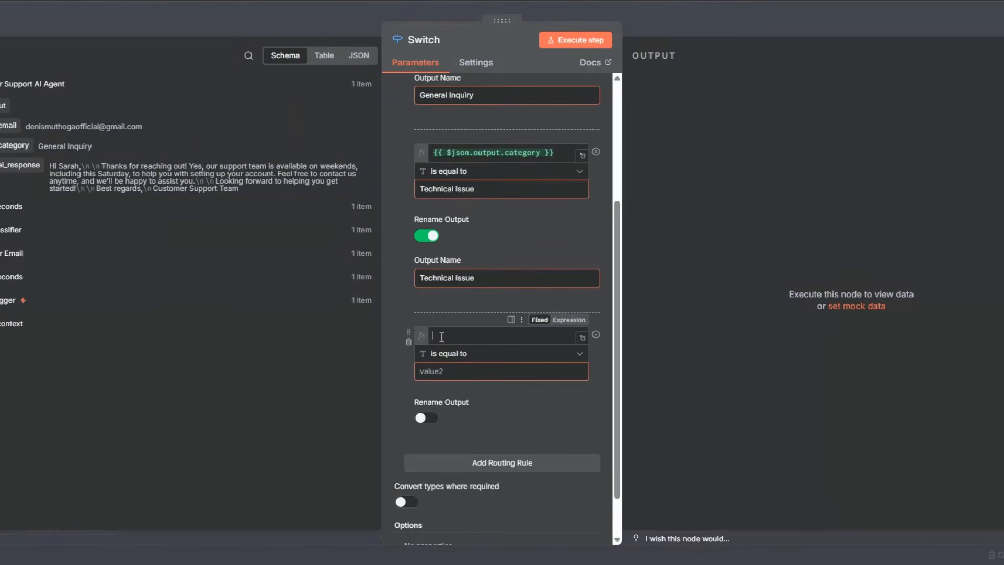
type("B")
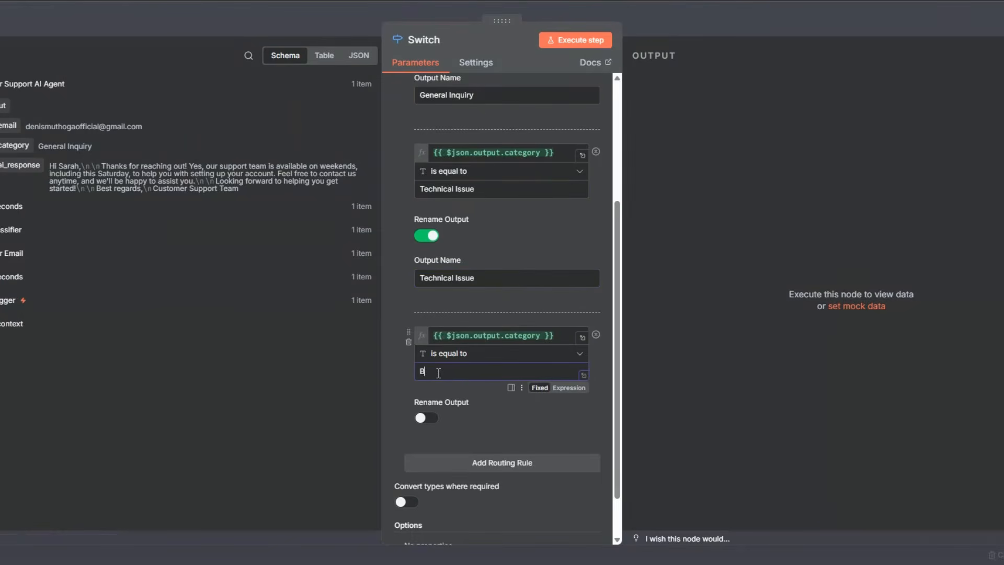
type("illing")
left_click(426, 418)
left_click(455, 460)
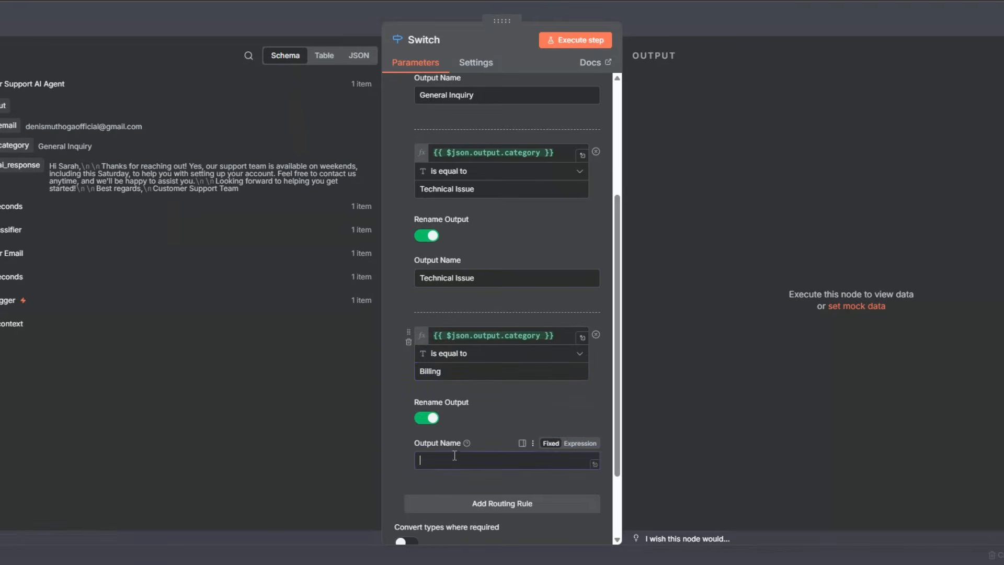
type("Billing")
Execute the Switch node, check its General Inquiry output, return to the canvas and save the workflow.
left_click(569, 41)
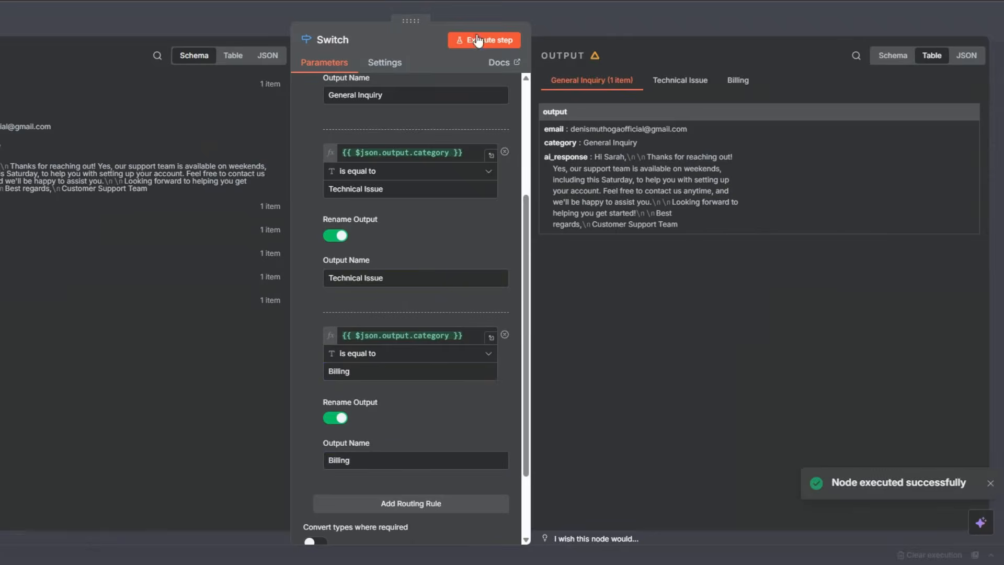
left_click(511, 46)
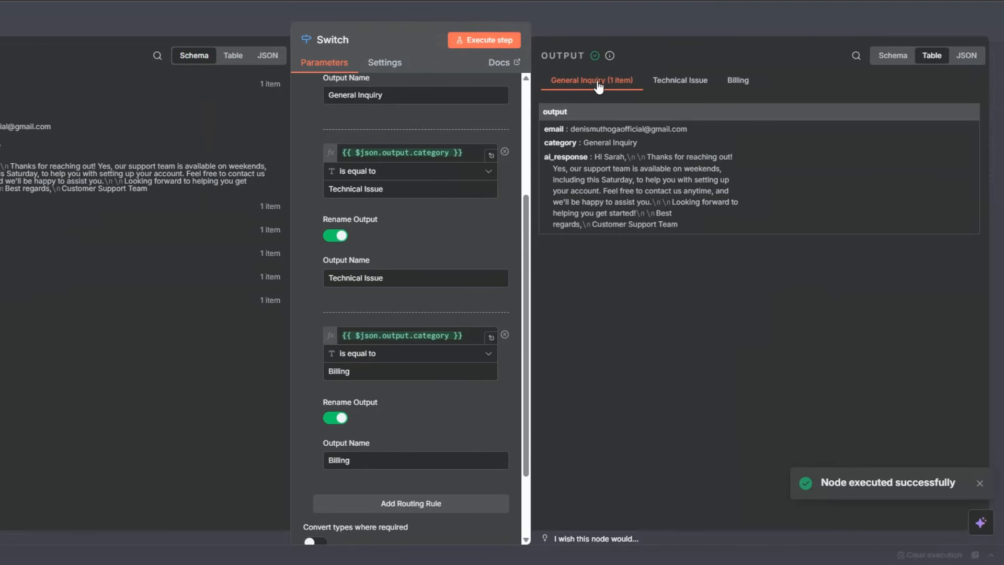
key("Escape")
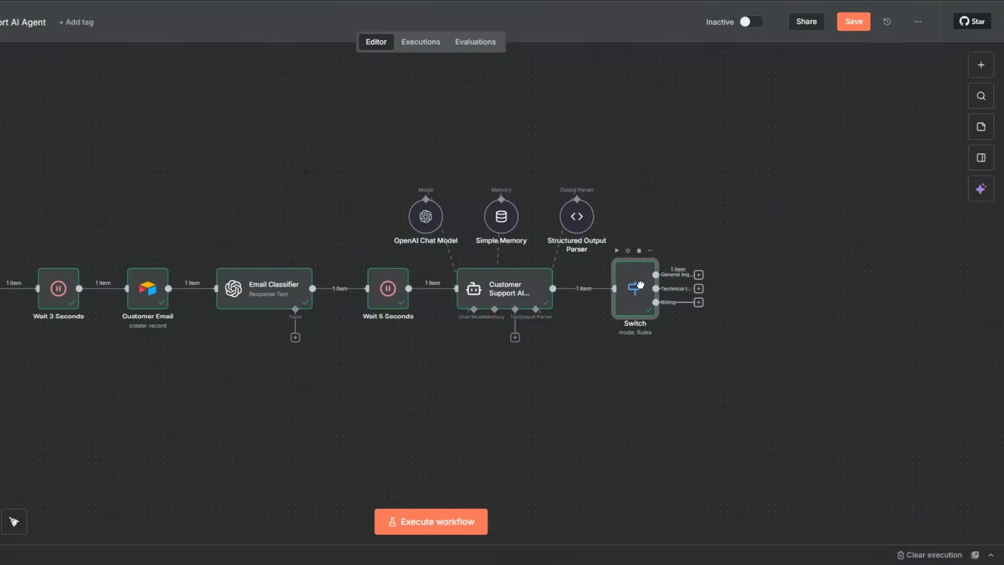
key("ctrl+s")
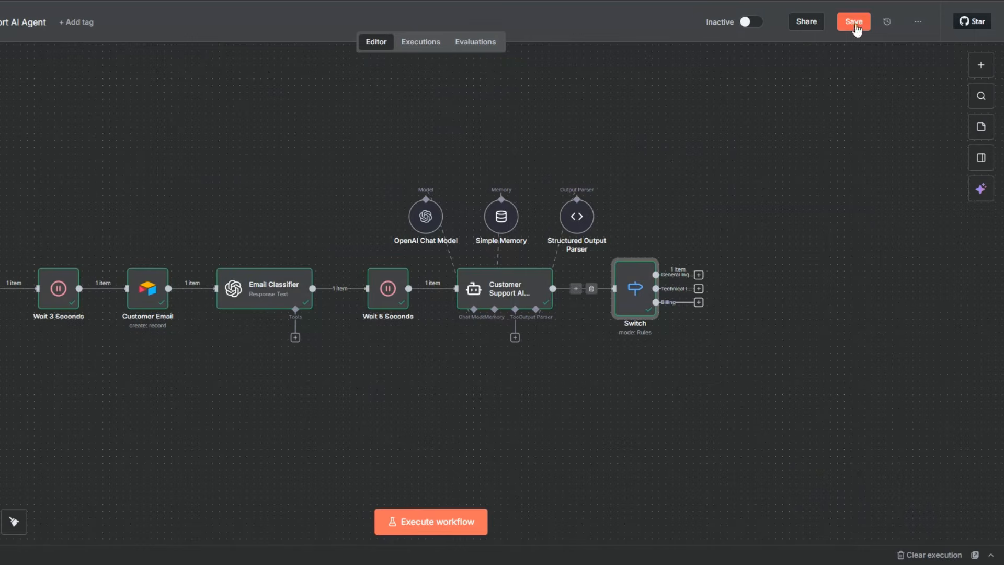
Add a Wait node to the Switch's General Inquiry output with a wait amount of 2 seconds.
key("minus")
left_click_drag(236, 413, 107, 414)
left_click(619, 350)
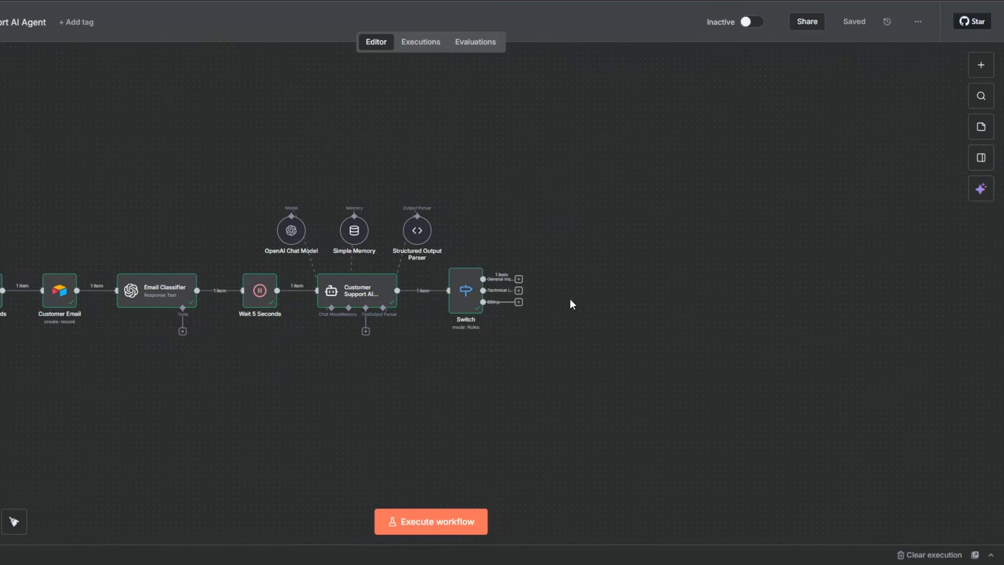
left_click(518, 275)
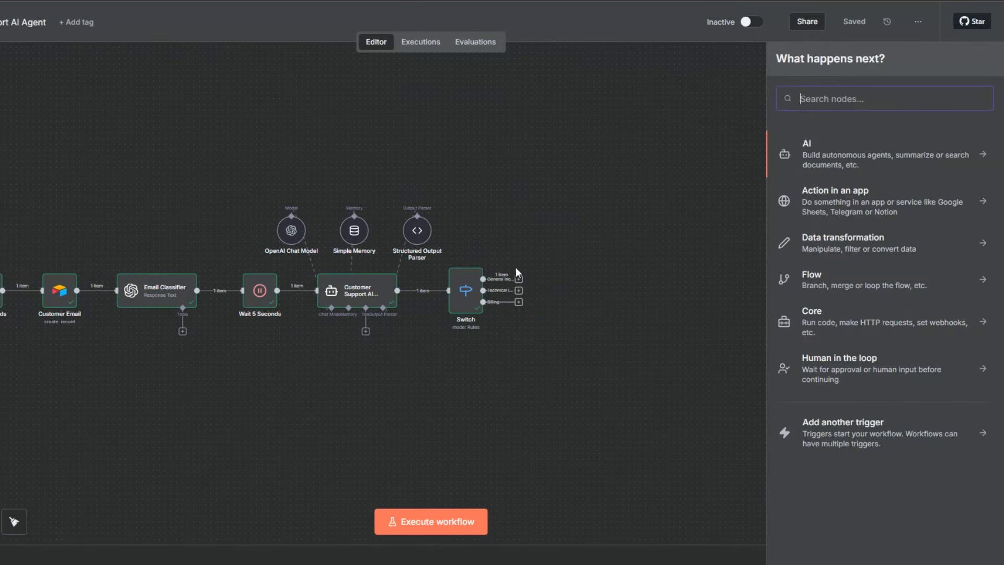
type("wait")
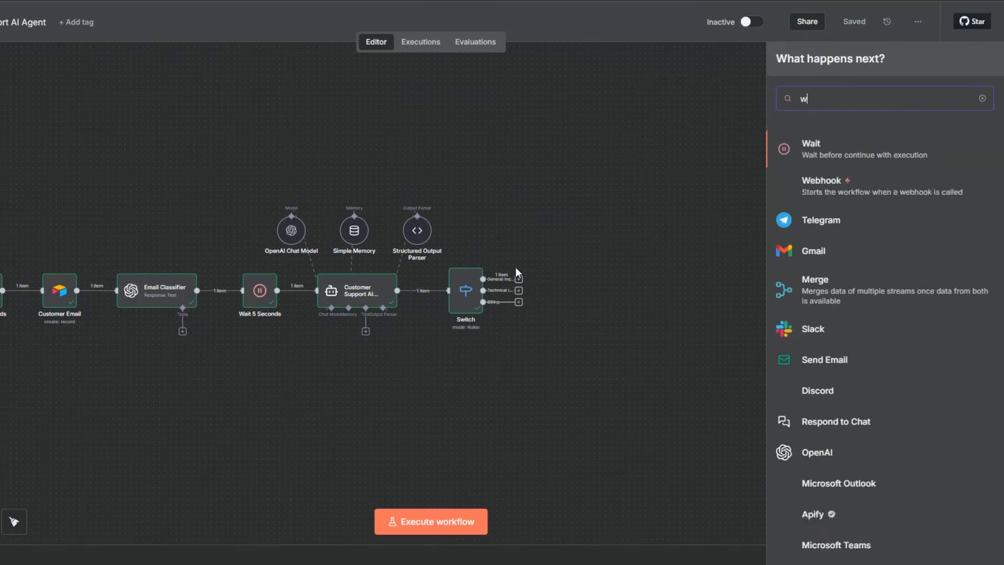
left_click(808, 150)
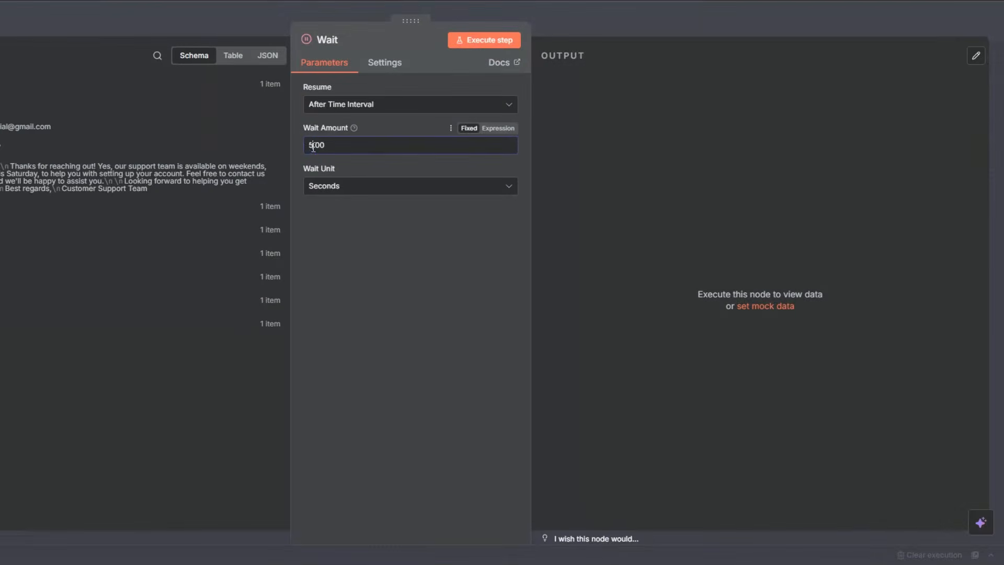
left_click_drag(312, 147, 306, 147)
type("2")
key("Escape")
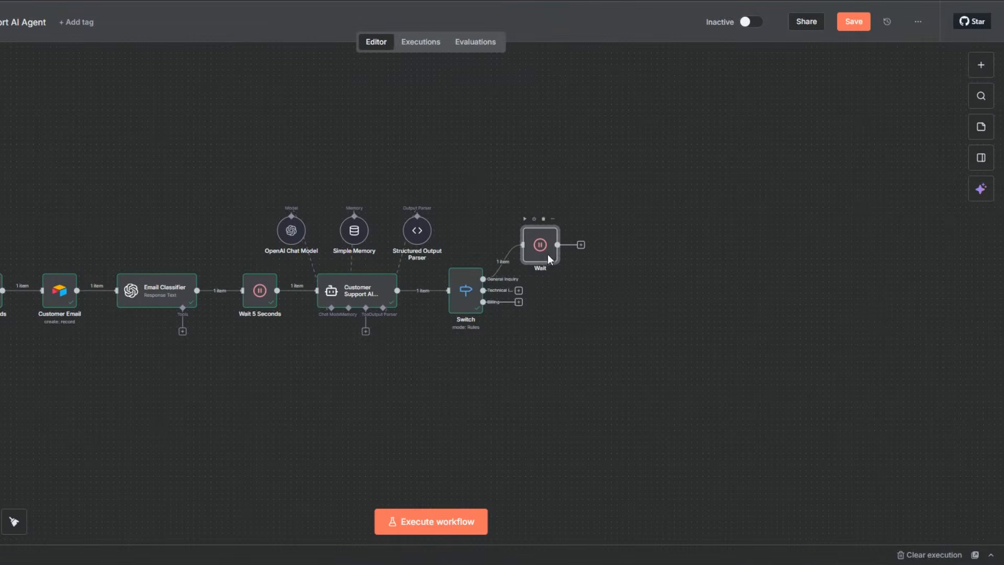
Rename the new Wait node to Wait 2 Seconds and execute it.
key("F2")
left_click(412, 268)
type("2 Seconds")
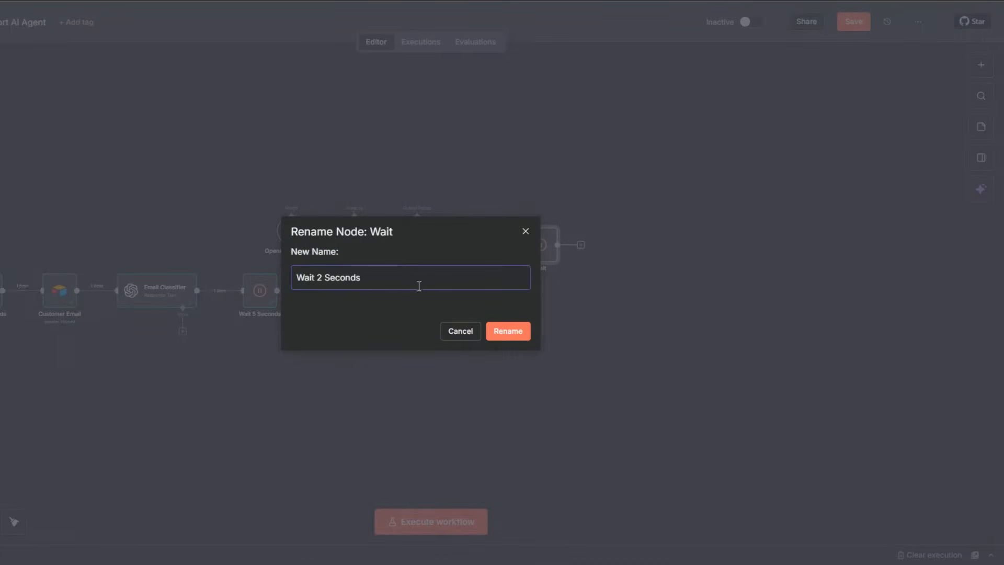
left_click(502, 338)
key("ctrl+Return")
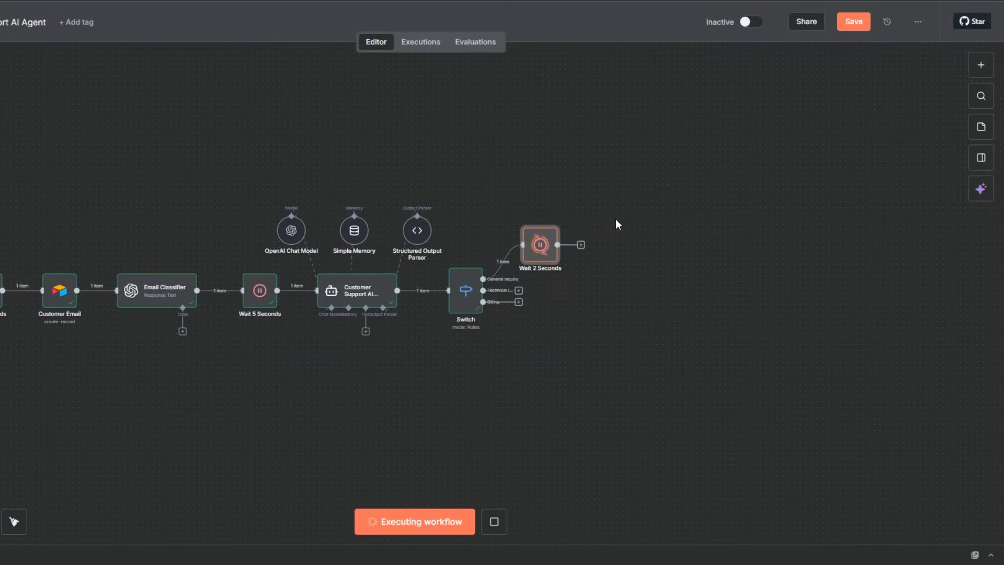
Add a Gmail node with the Reply to a message action after Wait 2 Seconds.
left_click(593, 245)
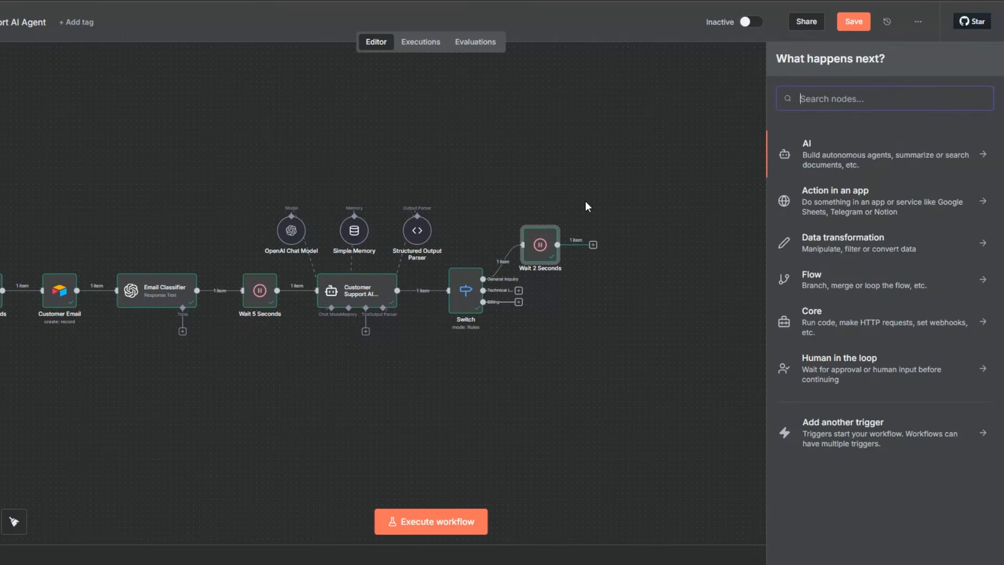
type("gm")
left_click(823, 146)
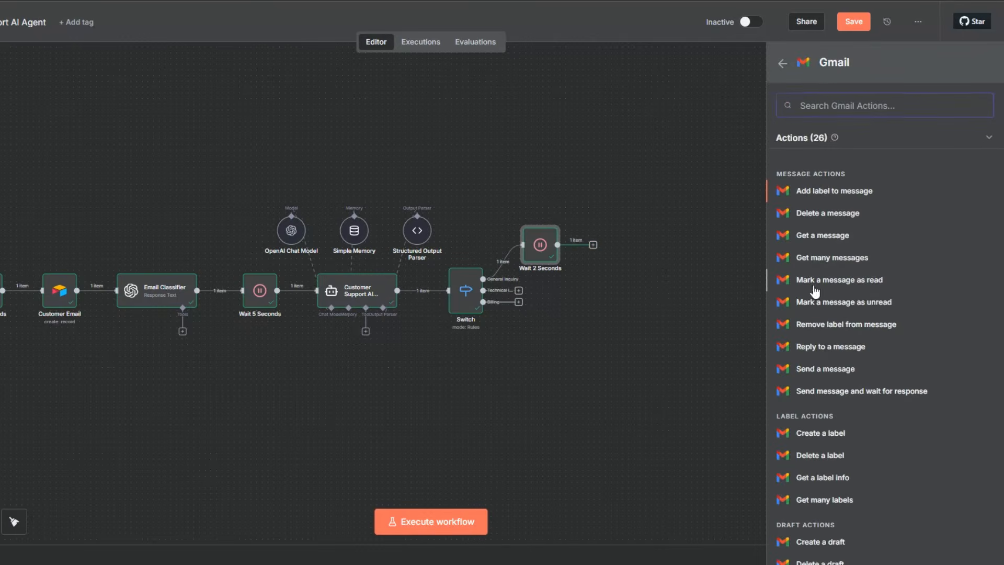
left_click(822, 347)
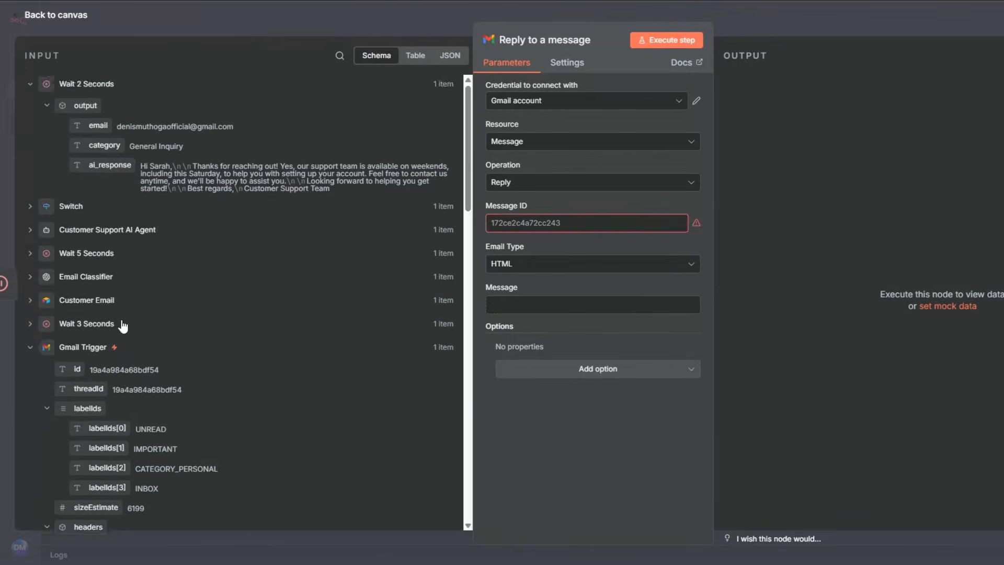
Map the reply's Message ID to the Gmail Trigger's id, set the email type to Text and use ai_response as the message.
scroll(89, 312, "down", 2)
left_click_drag(79, 307, 516, 223)
left_click(505, 275)
left_click(506, 312)
left_click(505, 315)
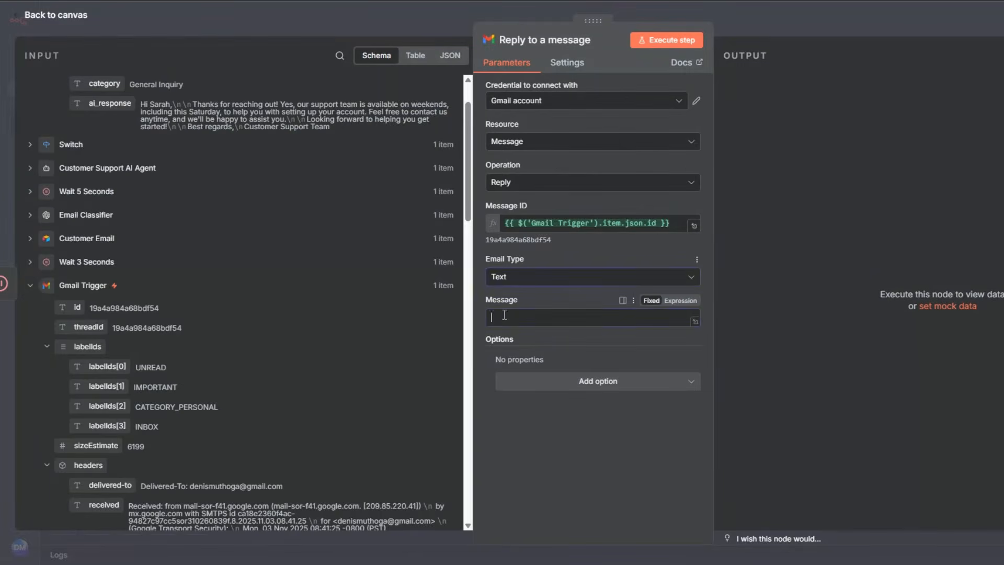
left_click_drag(109, 103, 517, 312)
Add the Append n8n Attribution option, turn it off, and execute the reply node before returning to the canvas.
left_click(591, 396)
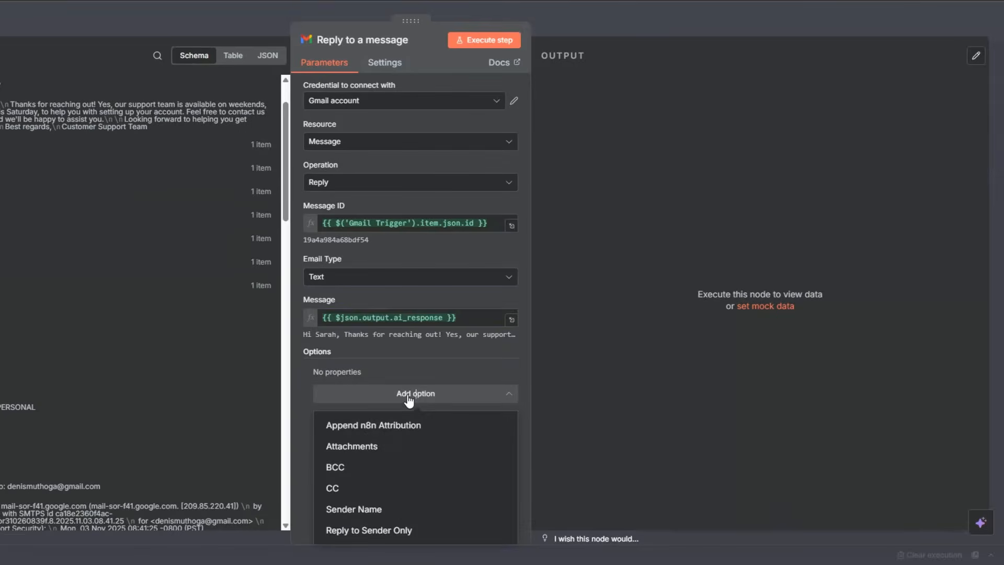
left_click(414, 425)
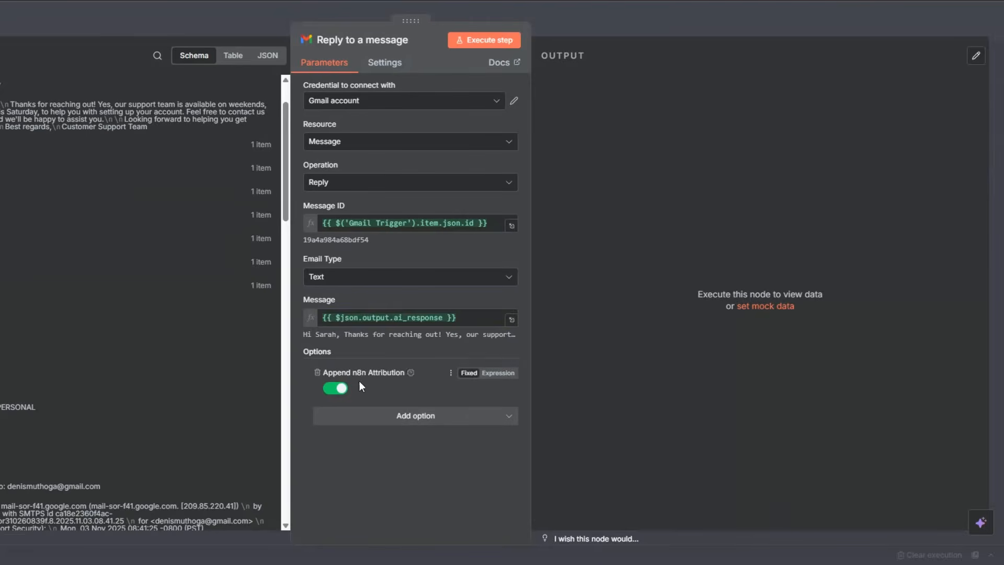
left_click(335, 388)
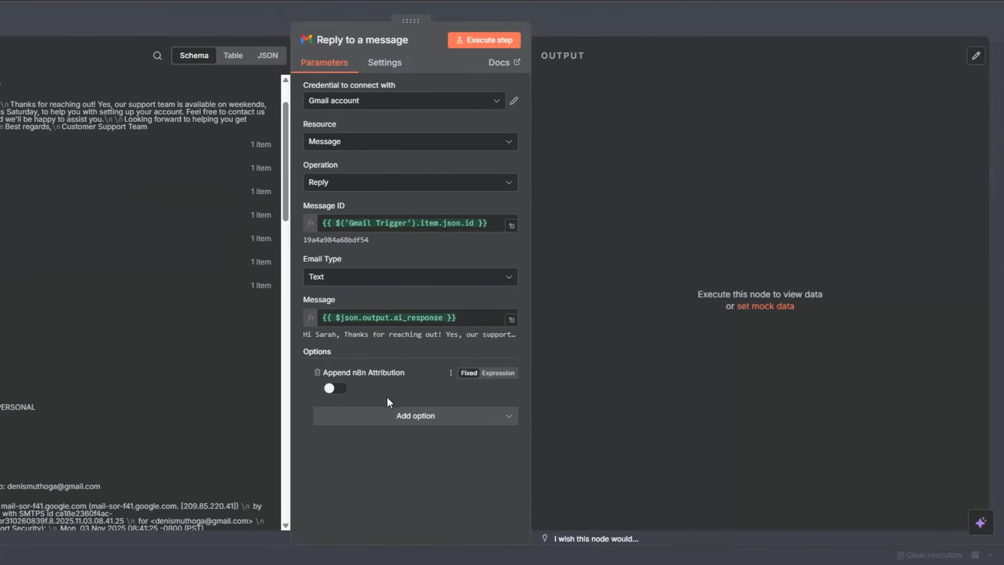
left_click(485, 42)
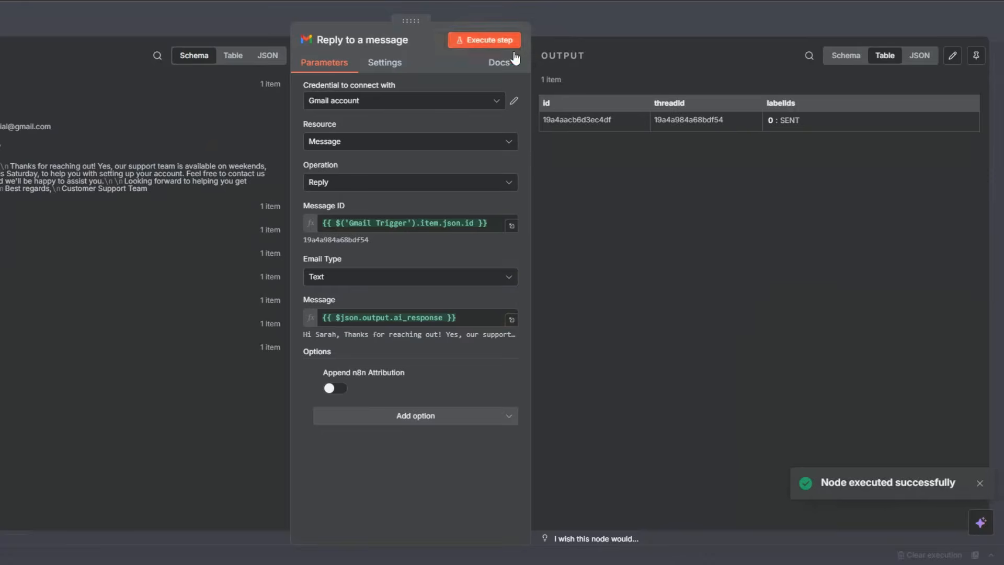
left_click(549, 22)
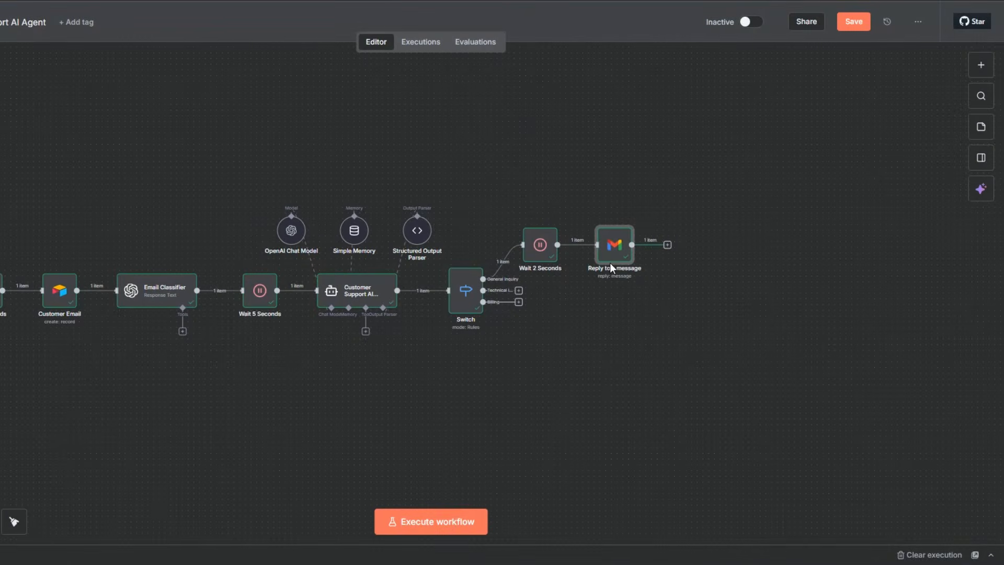
Rename the Reply to a message node as General Inquiry Response.
key("F2")
type("Gen")
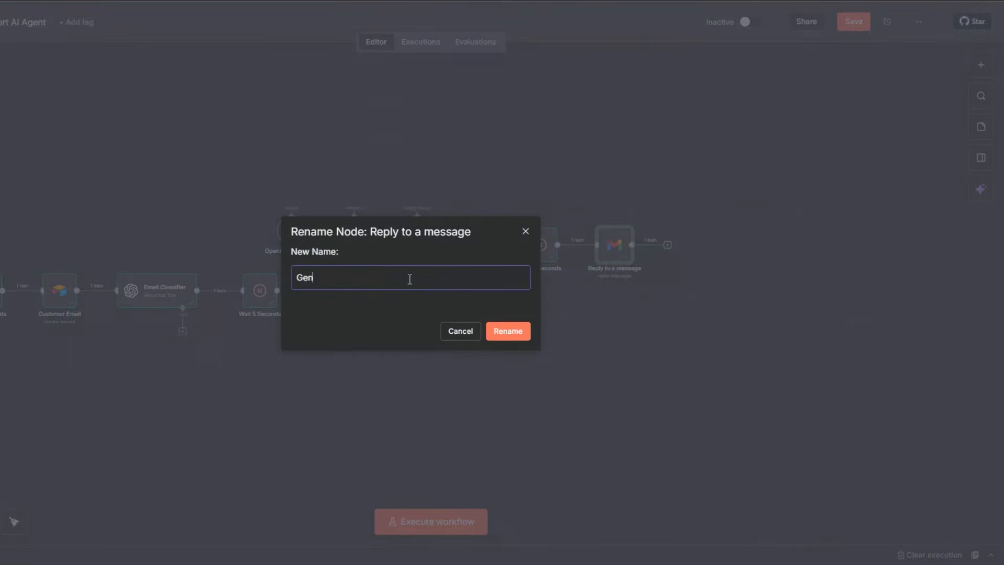
type("ere")
type("al Inqui")
type("ry Respons")
type("e")
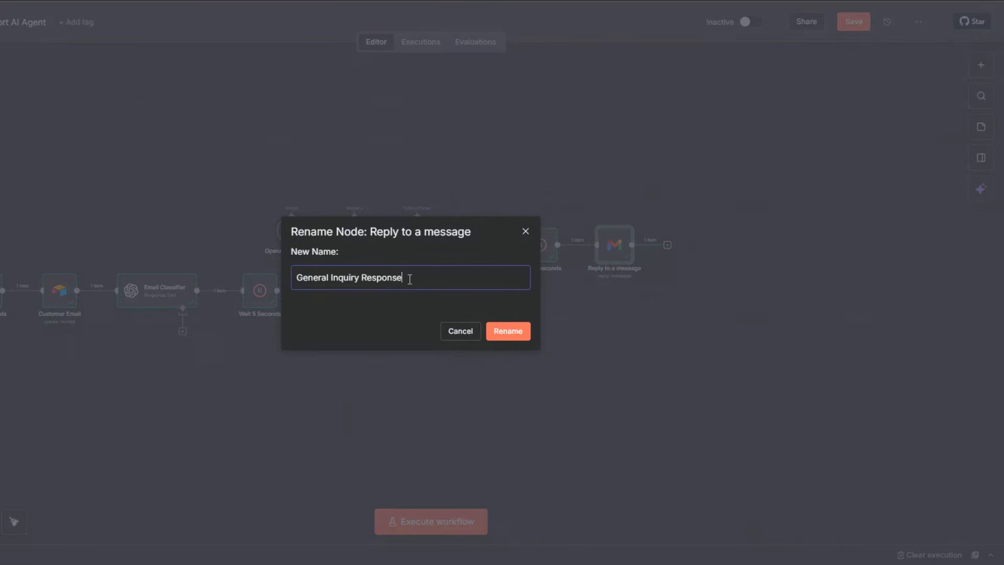
left_click(508, 333)
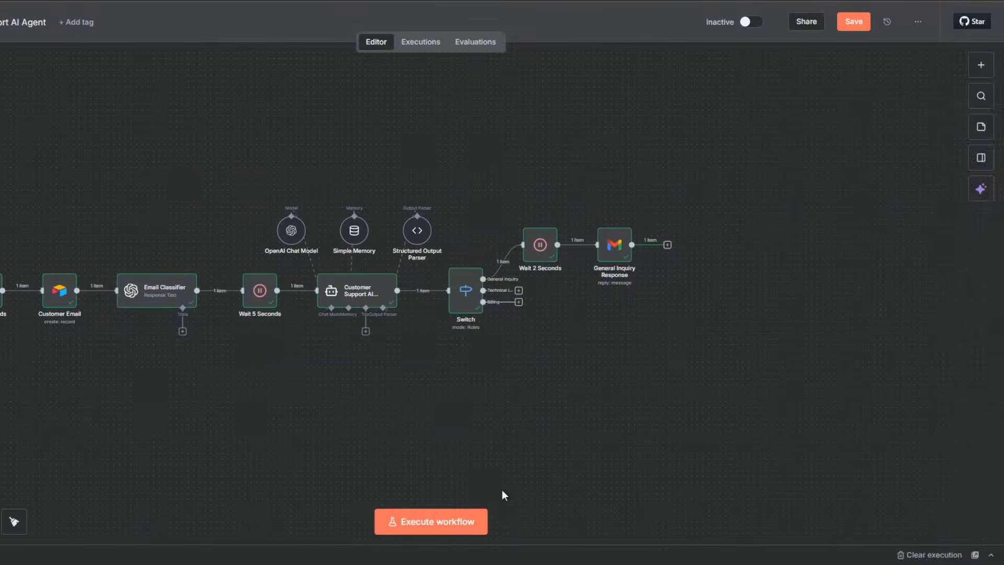
Add a Gmail node with the Add label to message action after General Inquiry Response.
left_click(668, 244)
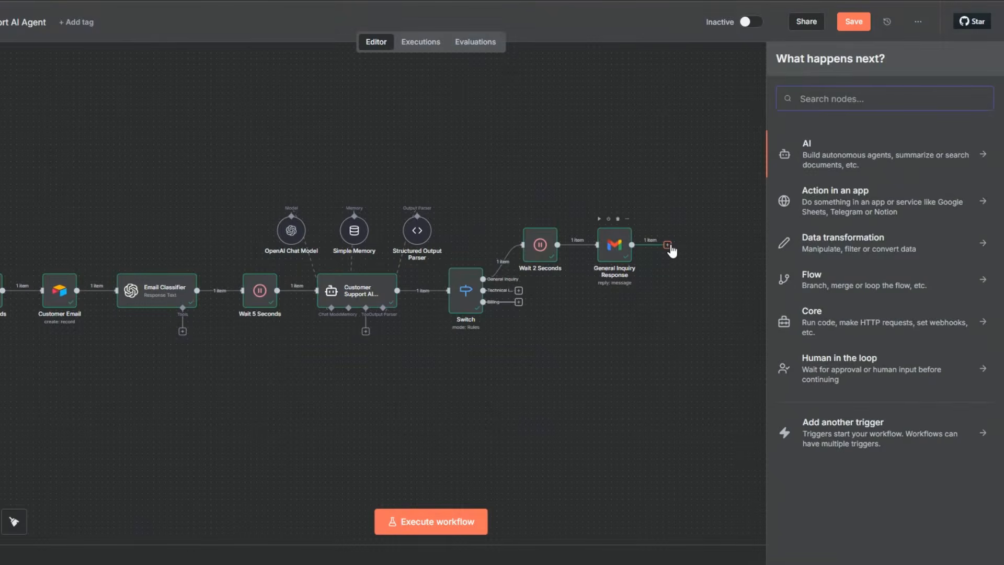
left_click(641, 292)
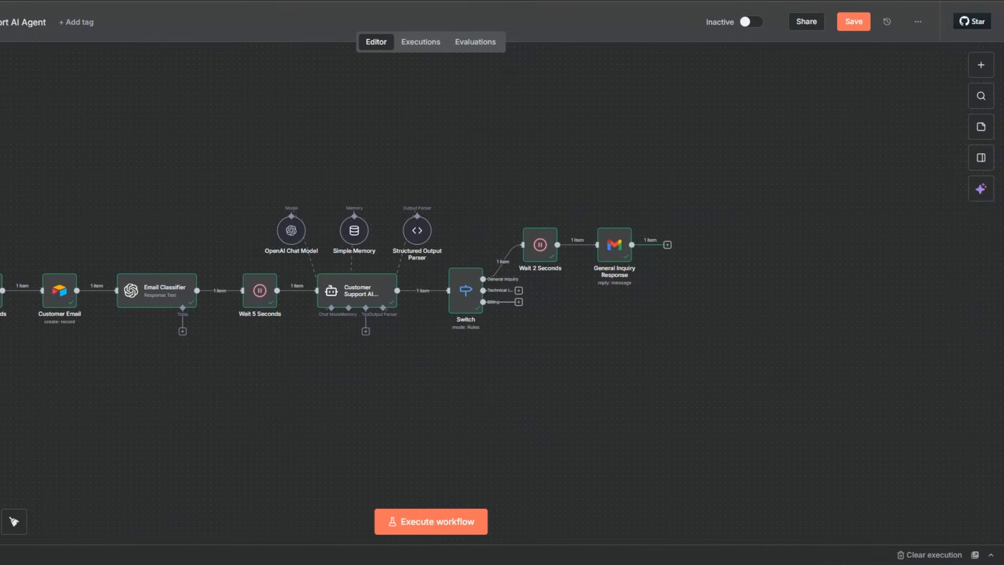
left_click(667, 244)
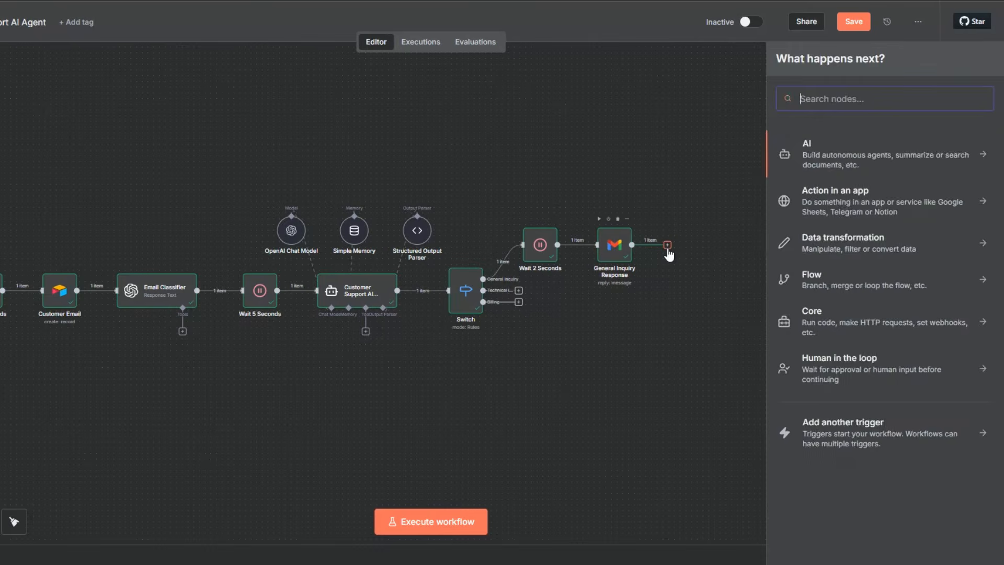
type("gmail")
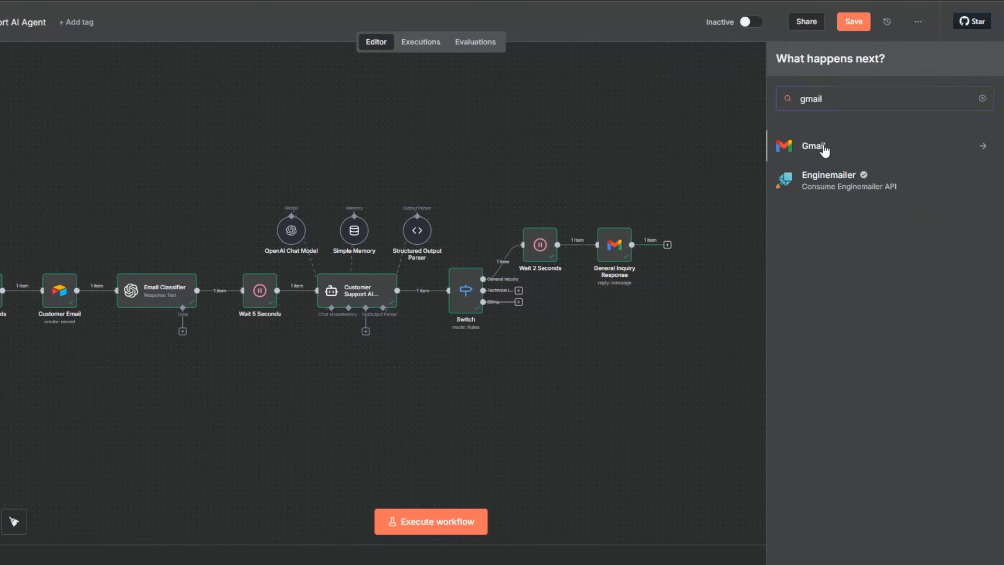
left_click(824, 150)
left_click(814, 189)
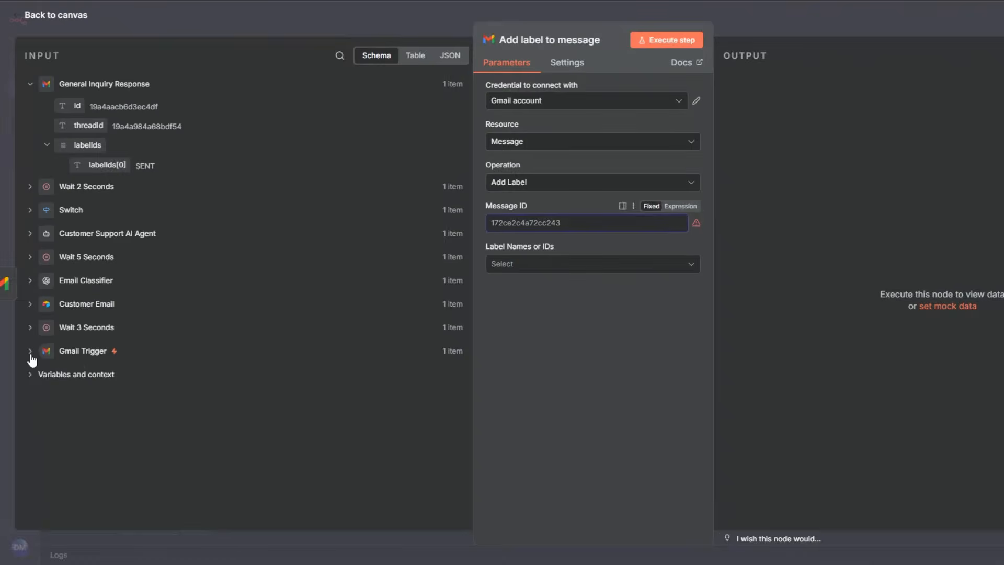
Configure the label node with the Gmail Trigger's id as Message ID and the General Inquiry label, and execute it.
left_click(31, 355)
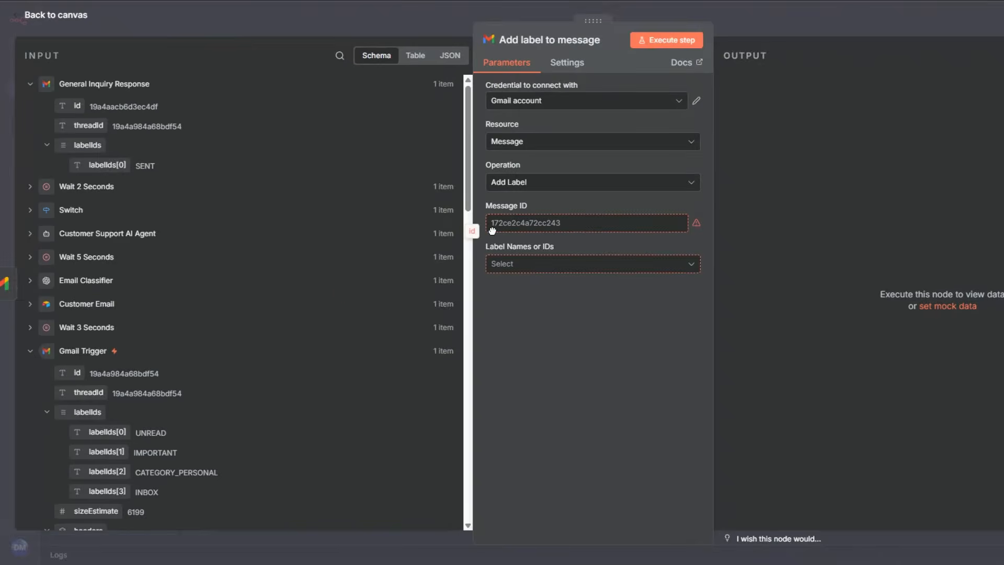
left_click(527, 228)
left_click(511, 275)
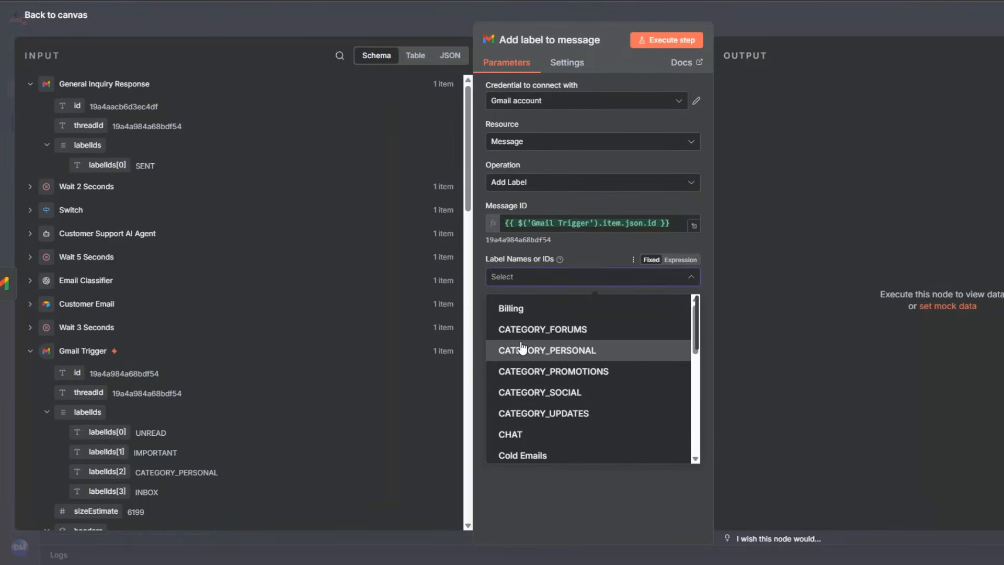
scroll(521, 346, "down", 2)
scroll(519, 353, "down", 1)
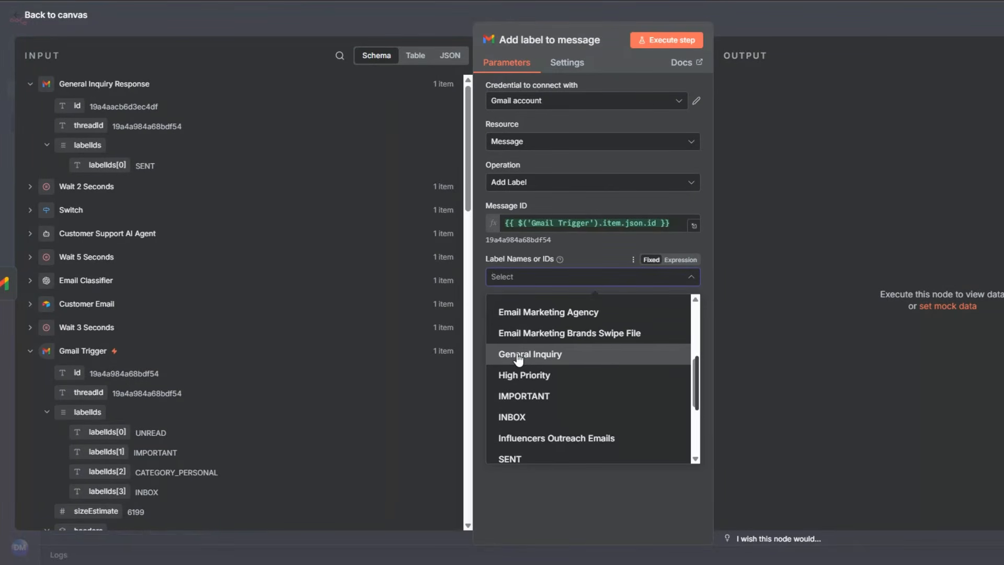
left_click(518, 356)
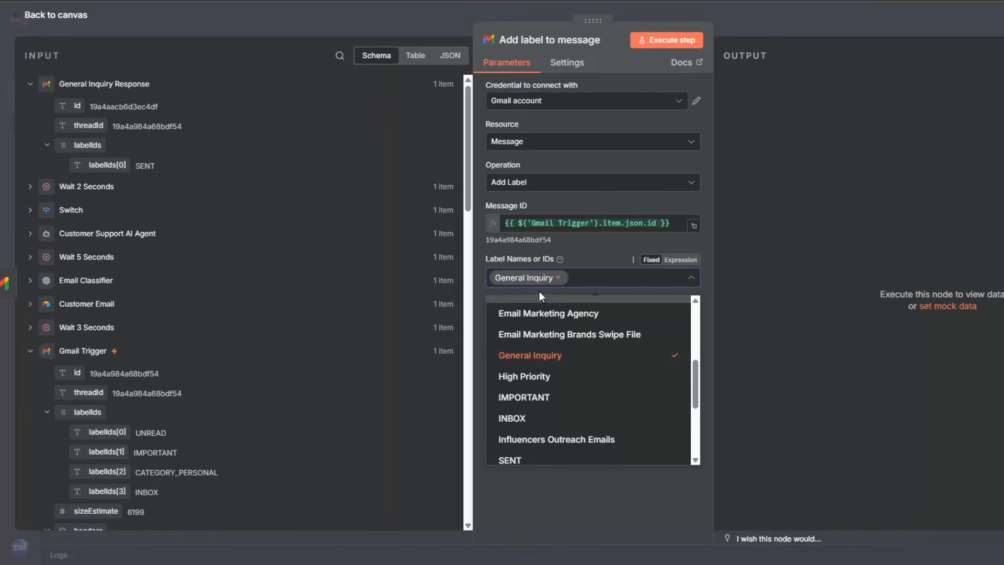
left_click(564, 294)
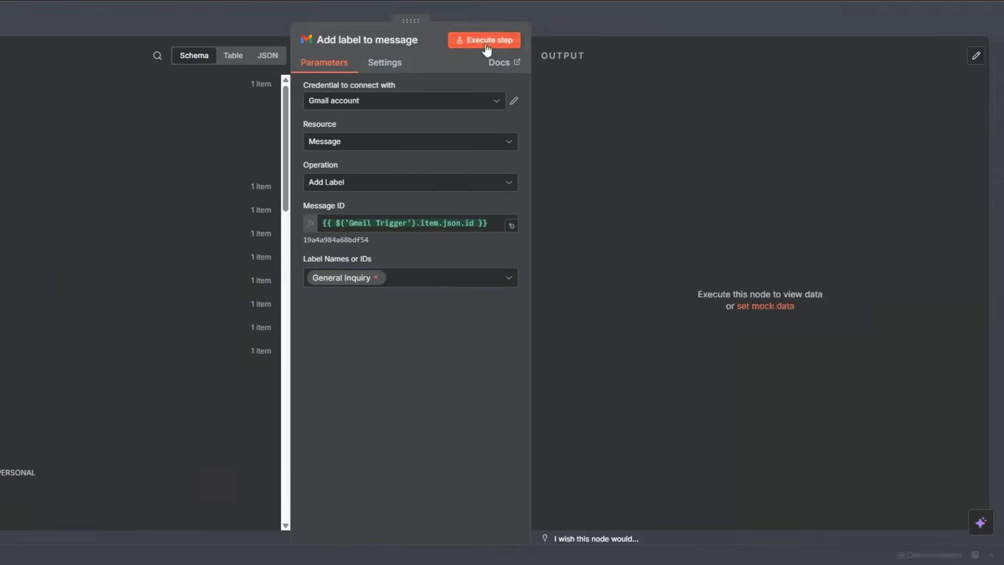
left_click(668, 43)
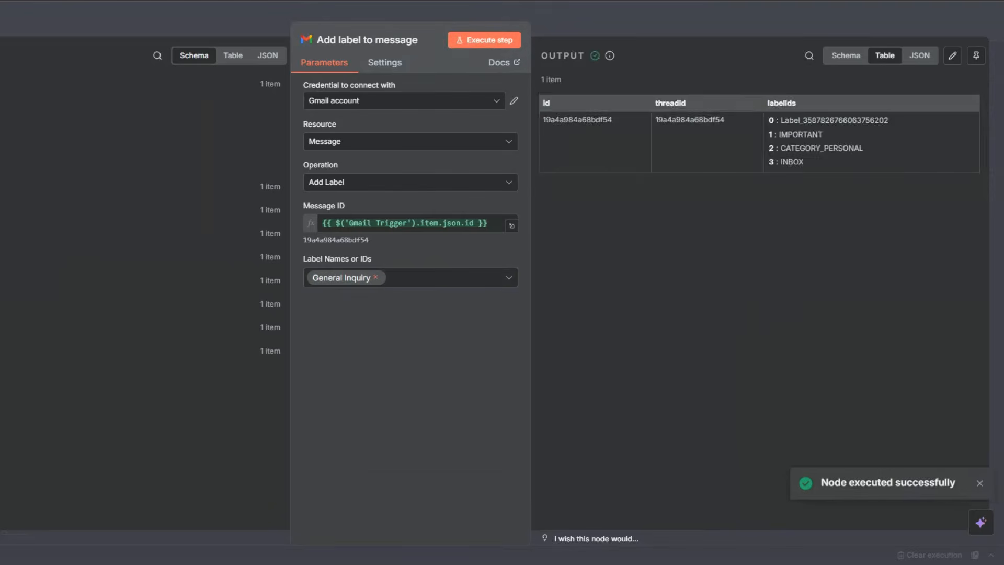
key("Escape")
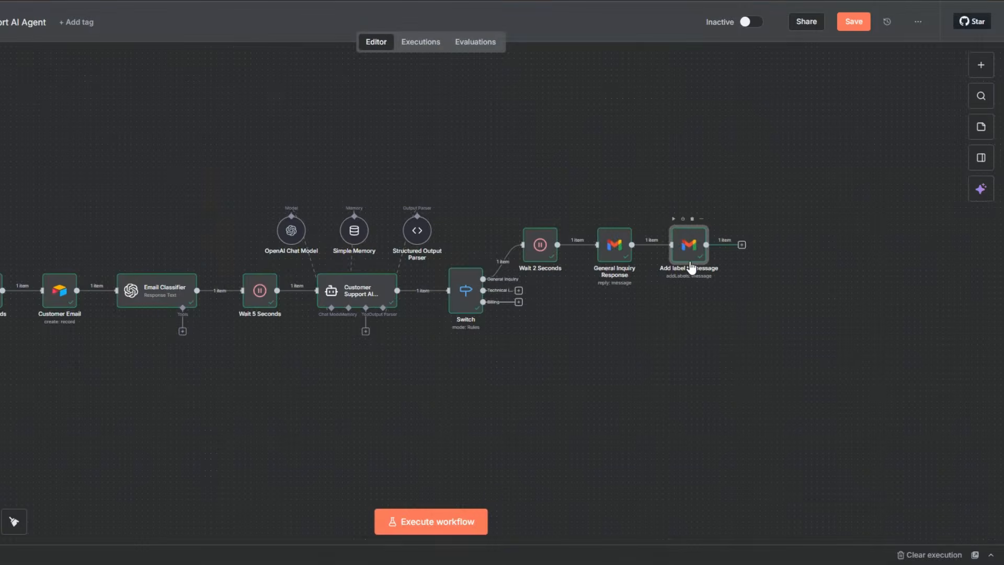
Rename the label node as Add General Inquiry label to message and save the workflow.
key("F2")
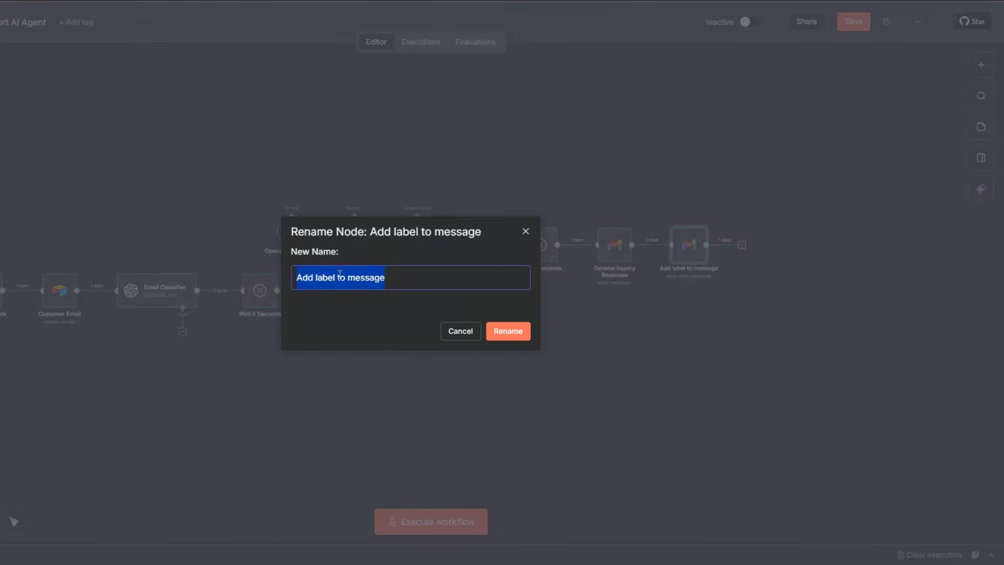
left_click(316, 278)
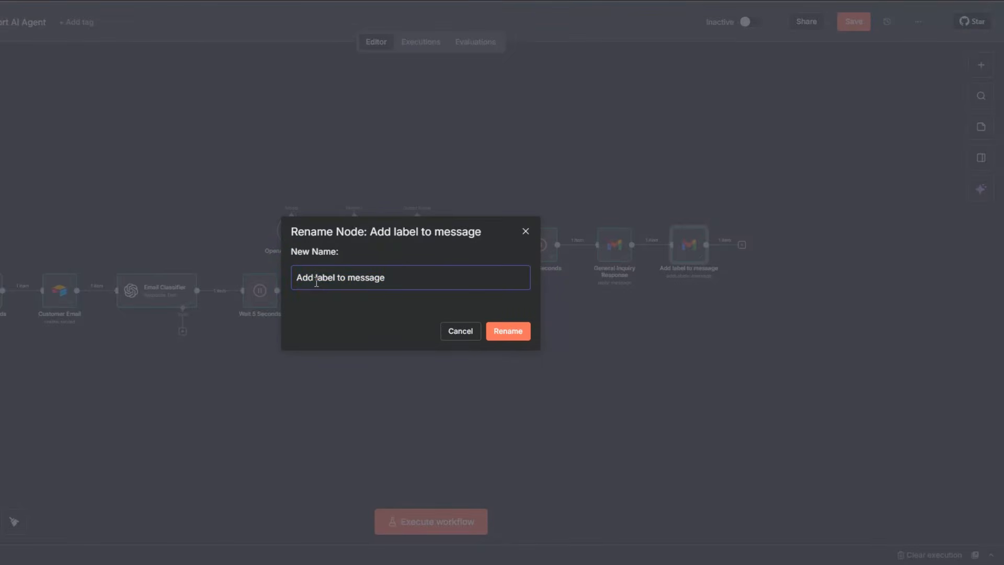
type("General In")
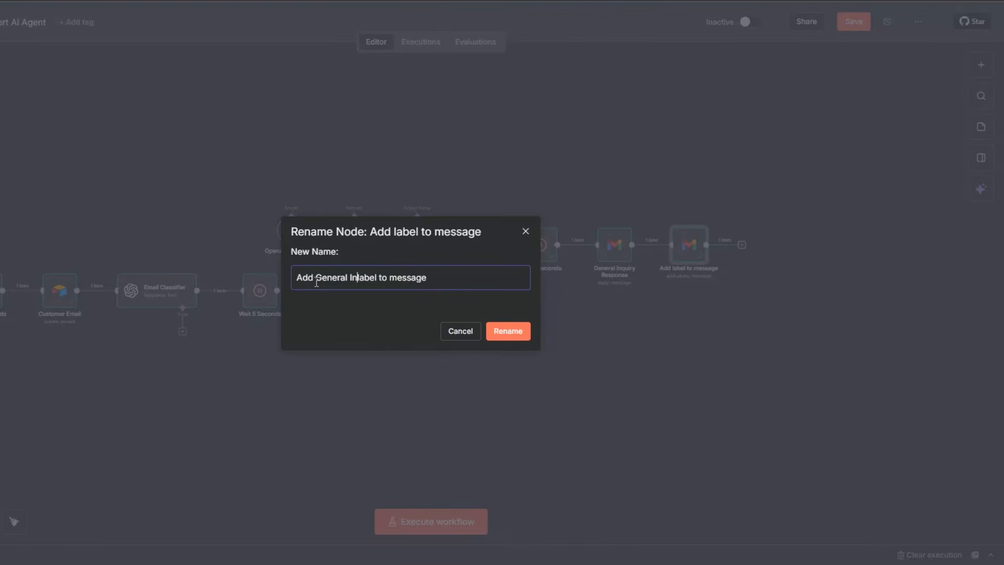
type("quiry")
left_click(527, 332)
left_click(854, 25)
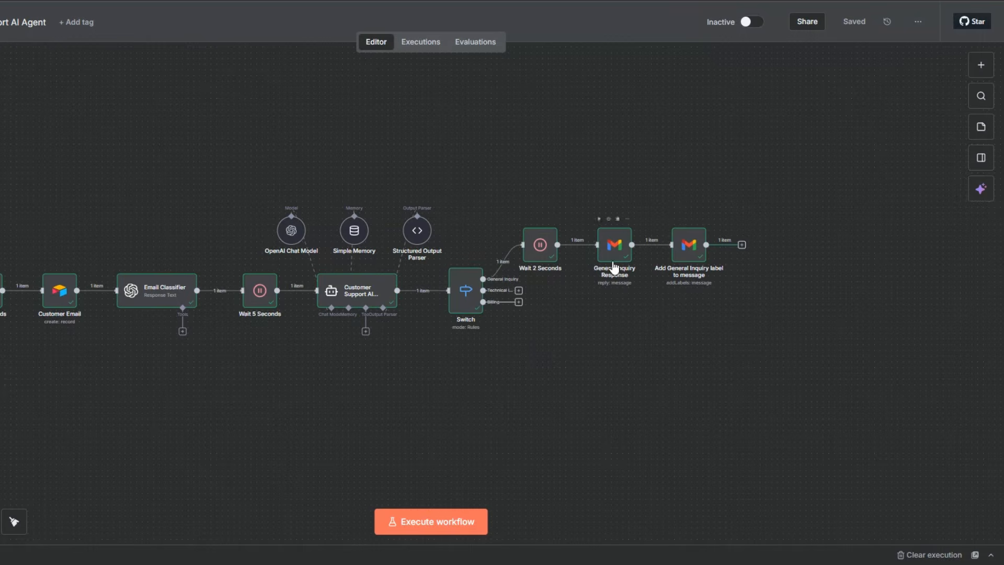
Add a Gmail node with the Send a message action after Add General Inquiry label to message.
mouse_move(698, 260)
left_click(742, 245)
type("gma")
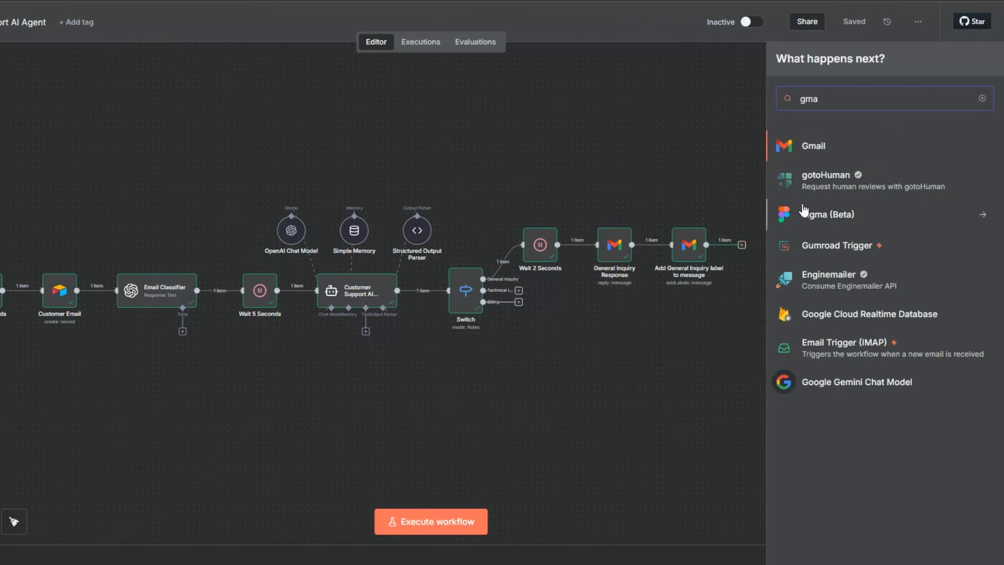
left_click(819, 147)
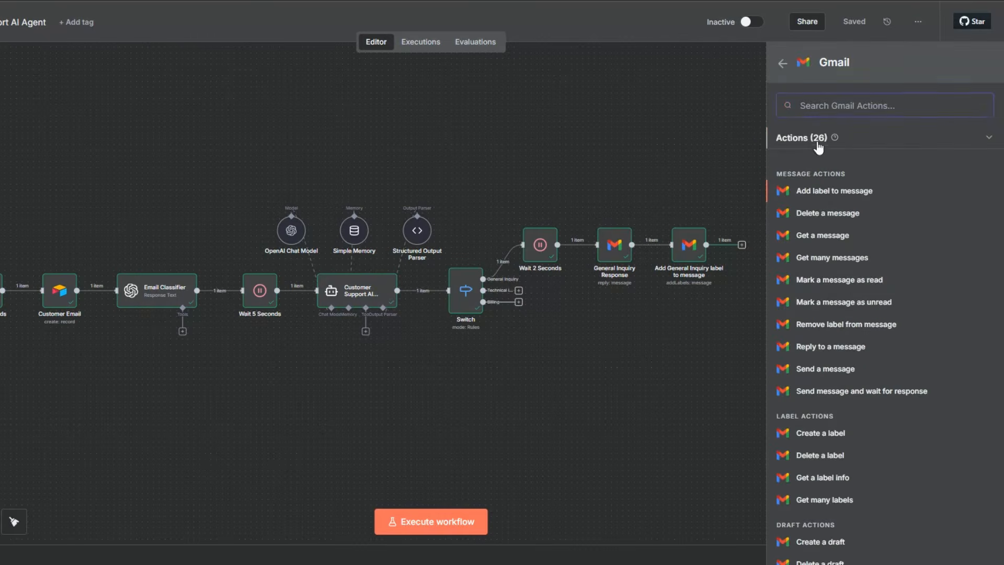
left_click(836, 369)
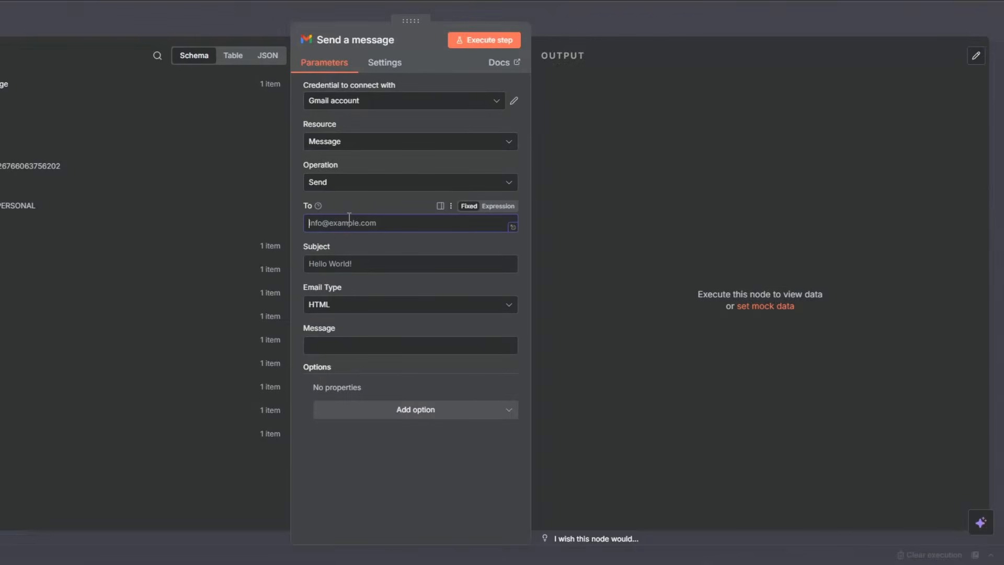
Enter the support team's email address as the recipient and review the Subject expression.
type("support@company.com")
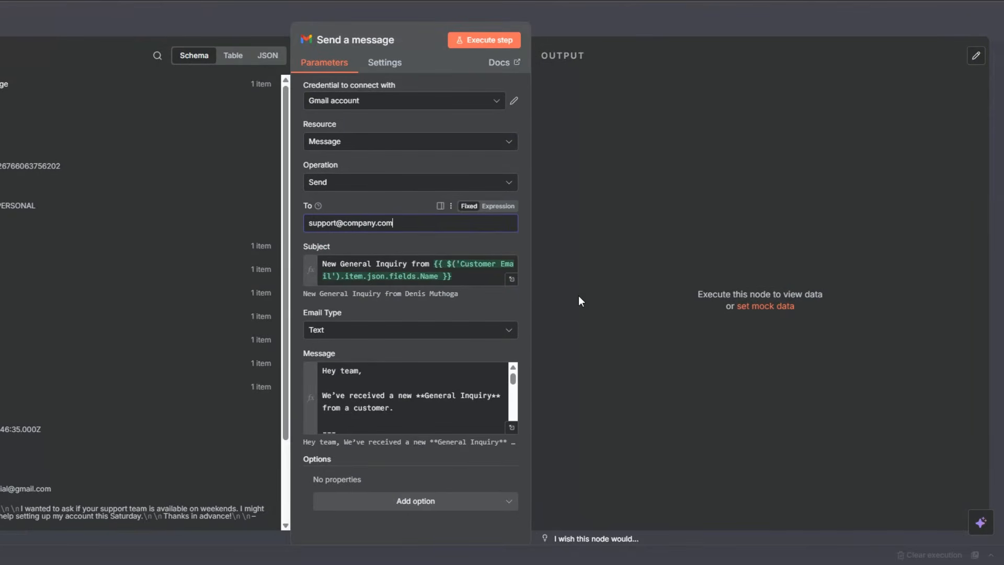
left_click(491, 281)
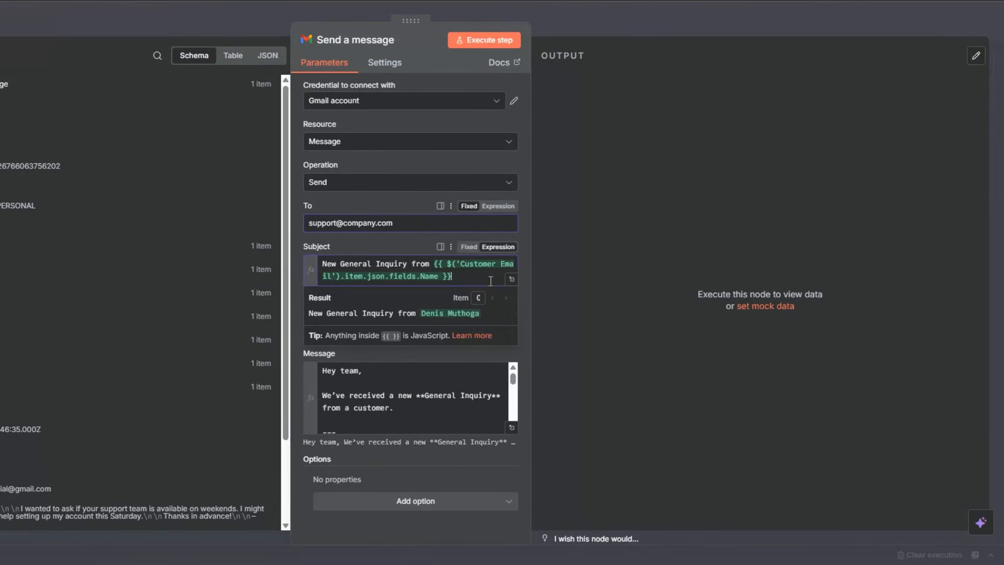
left_click(639, 313)
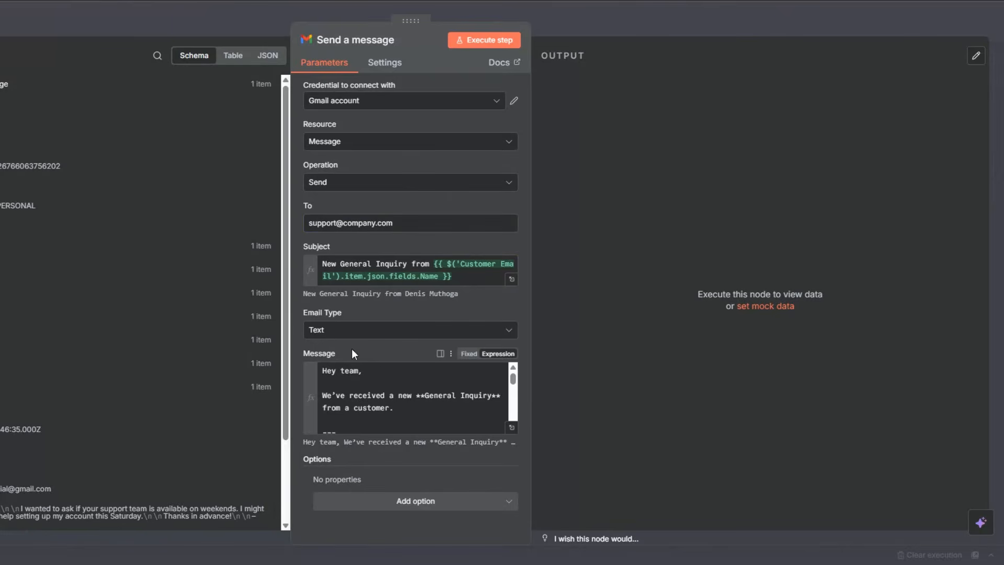
Open the Message expression in the full editor and remove the double asterisks around General Inquiry.
left_click(511, 427)
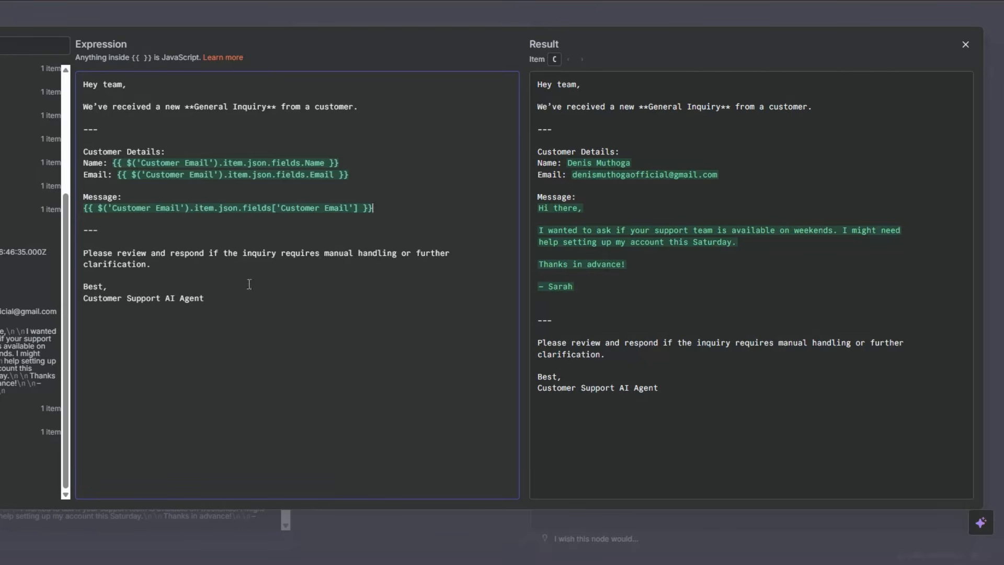
left_click(190, 107)
key("BackSpace")
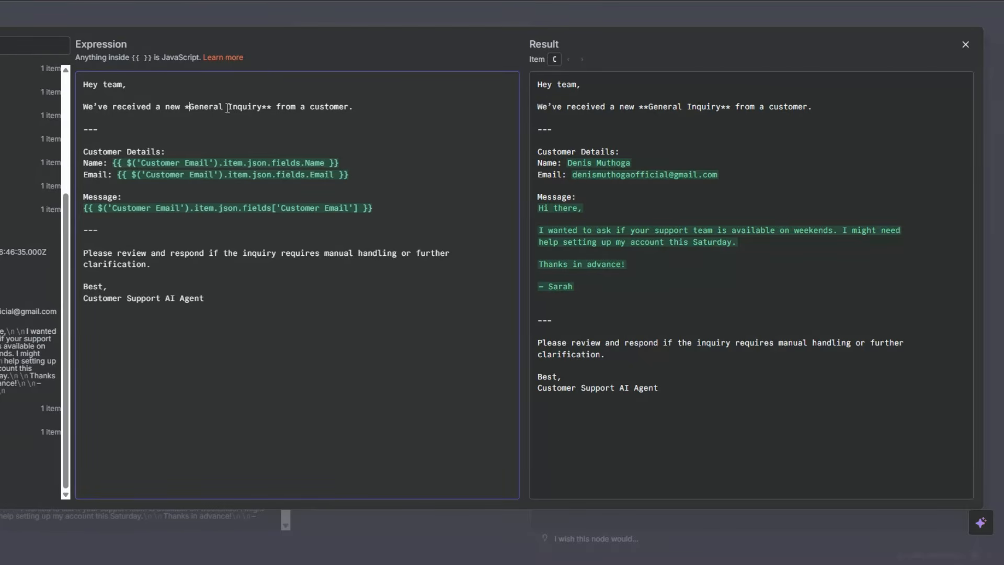
key("BackSpace")
left_click(264, 109)
key("BackSpace")
key("BackSpace")
key("BackSpace")
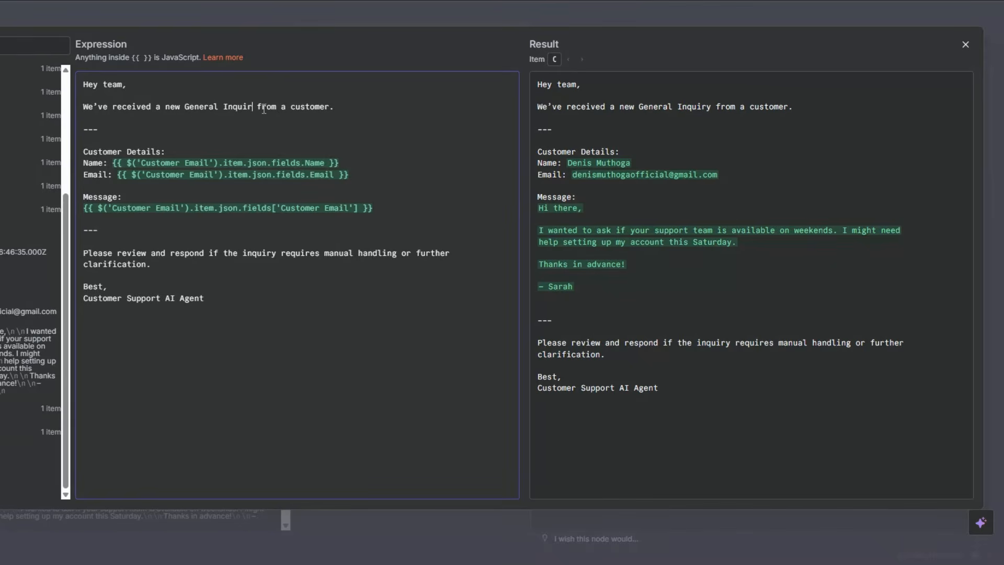
type("y")
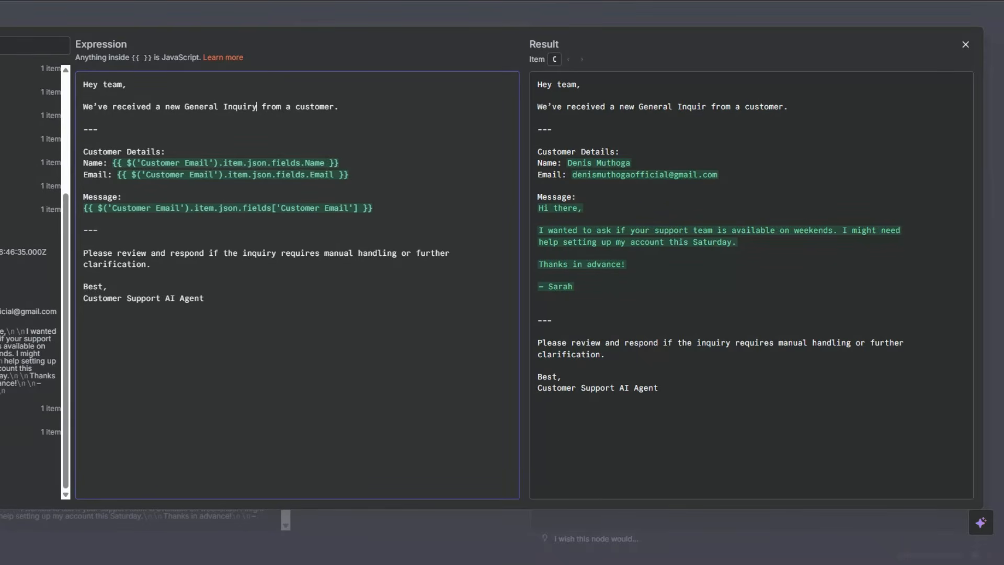
Add the Append n8n Attribution option to the Send a message node, switch it off, and execute the node.
key("Escape")
left_click(413, 501)
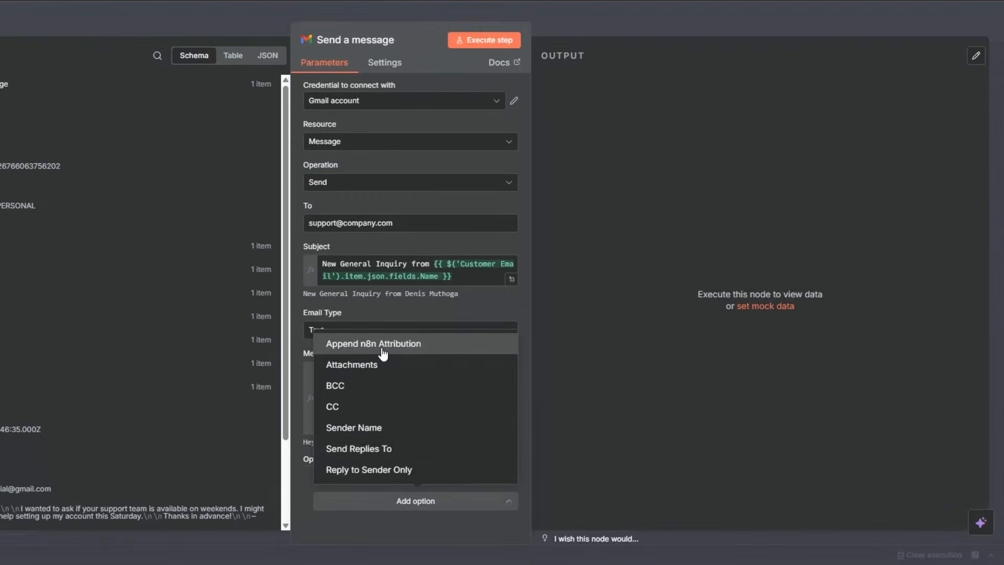
left_click(383, 354)
scroll(421, 410, "down", 3)
left_click(337, 497)
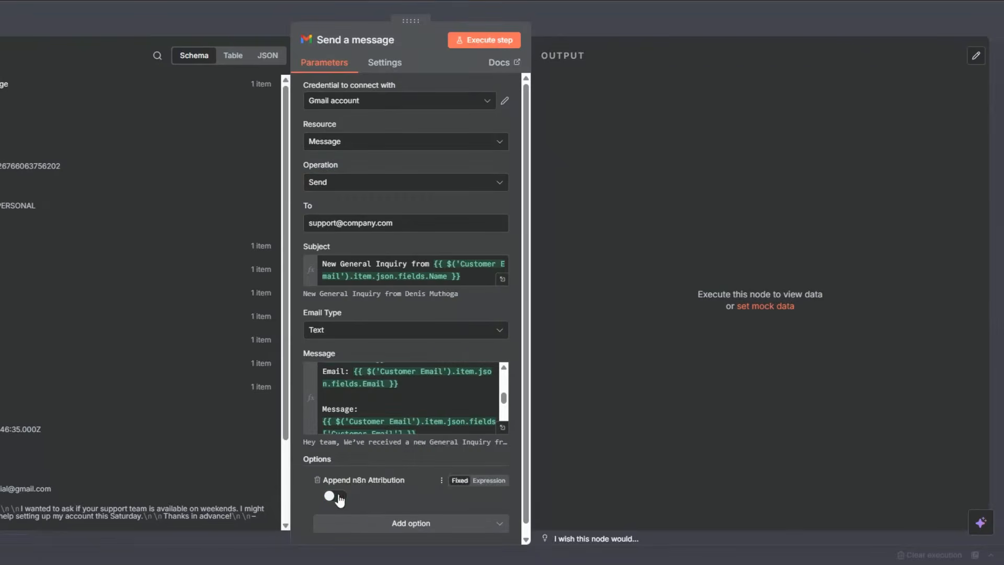
left_click(487, 41)
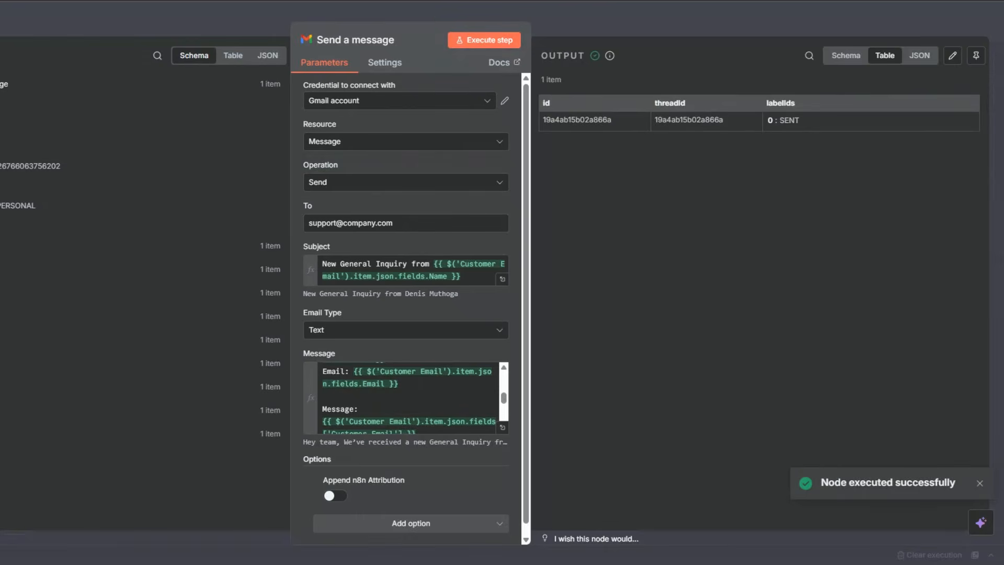
Rename the Send a message node as Send General Inquiry Team Notification and save the workflow.
key("Escape")
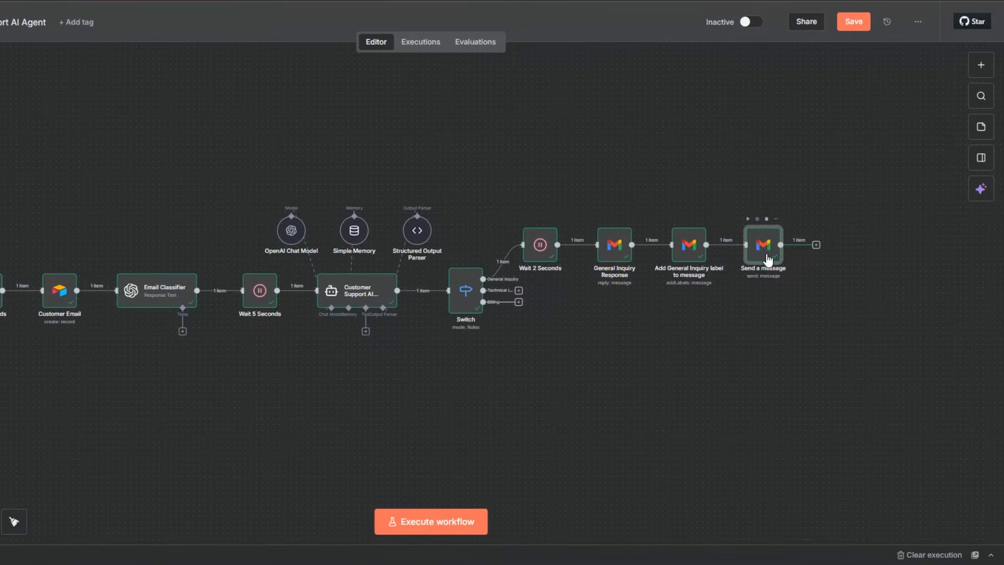
key("F2")
type("Send General Inquiry Team Notification")
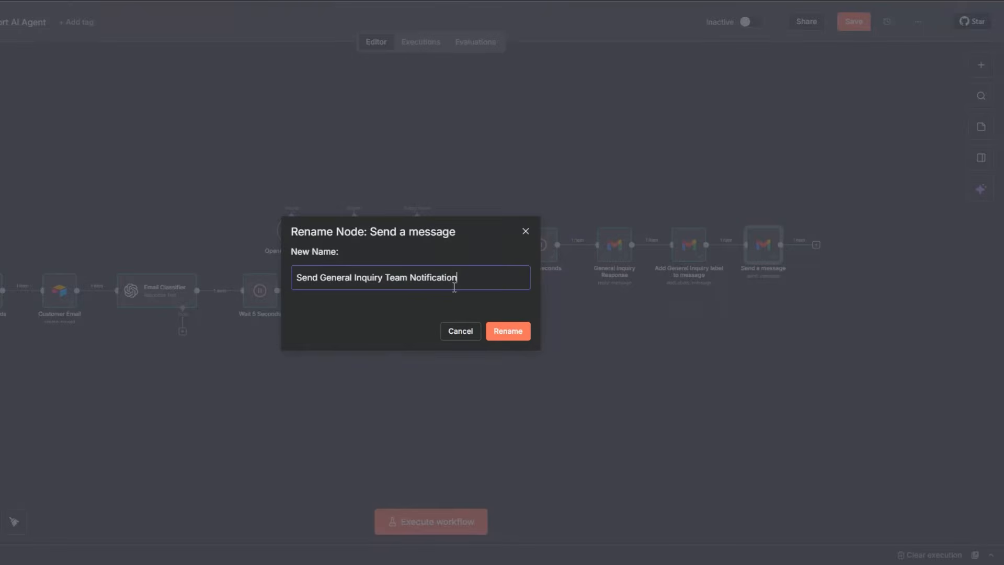
left_click(509, 330)
left_click(854, 21)
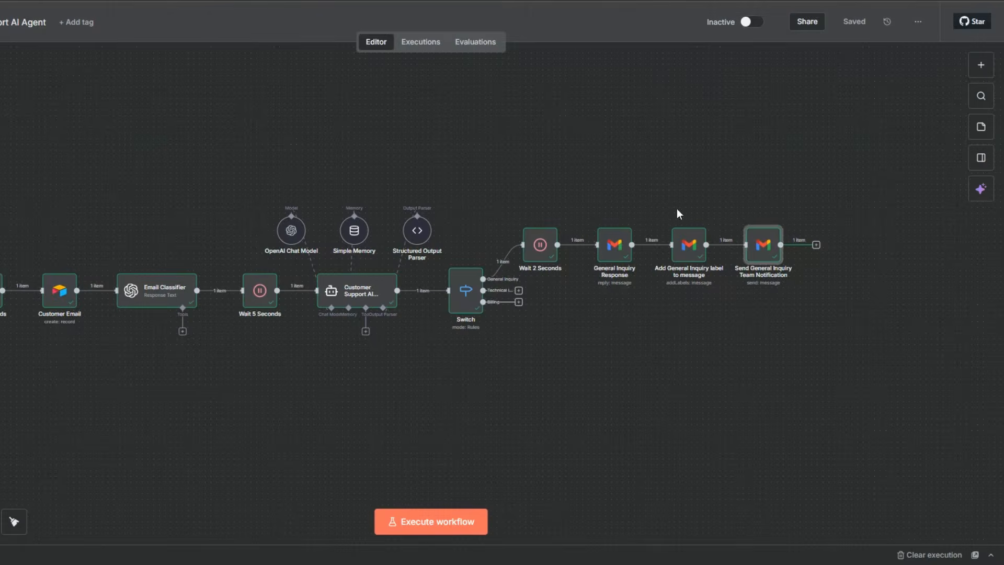
Add an Airtable node with the Update record action after Send General Inquiry Team Notification.
left_click(817, 245)
type("air")
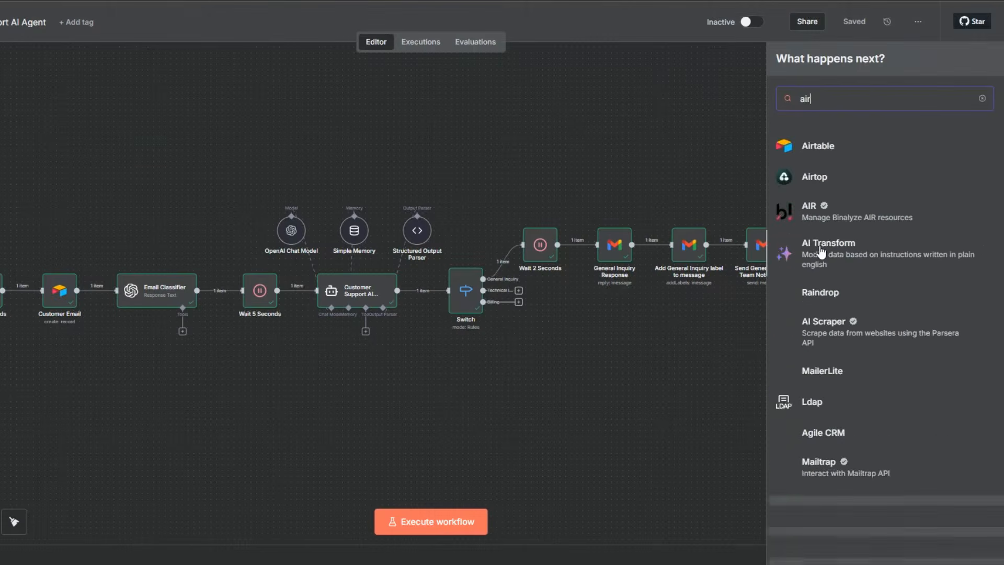
left_click(819, 152)
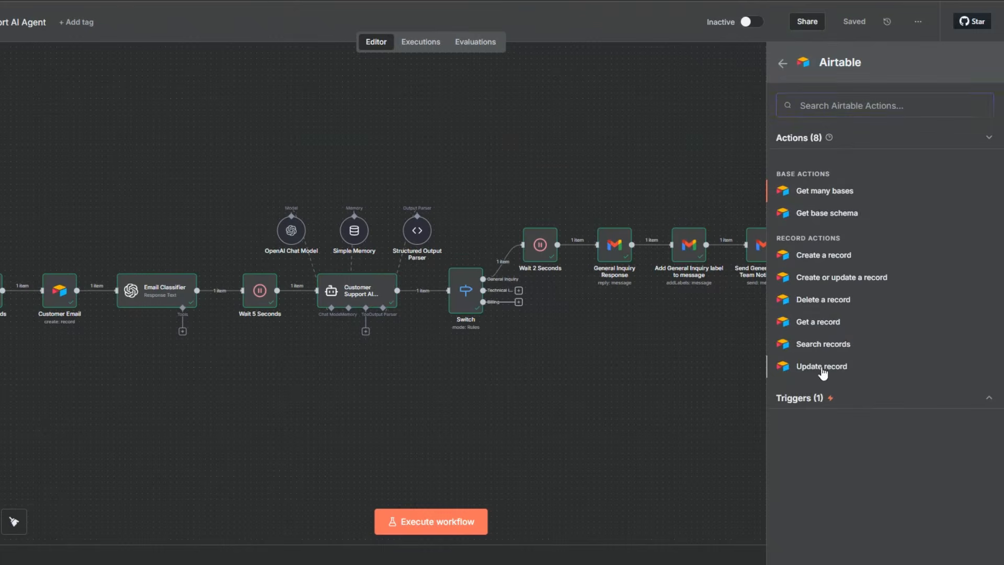
left_click(821, 366)
Set the Update record node's base to Customer Support Base and its table to Customer Support Table.
left_click(383, 224)
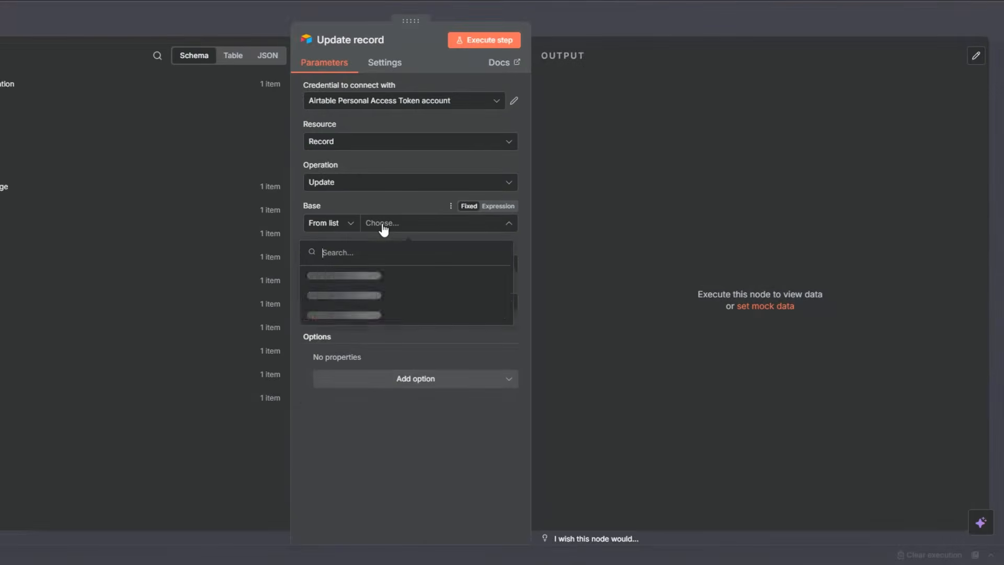
scroll(342, 319, "down", 5)
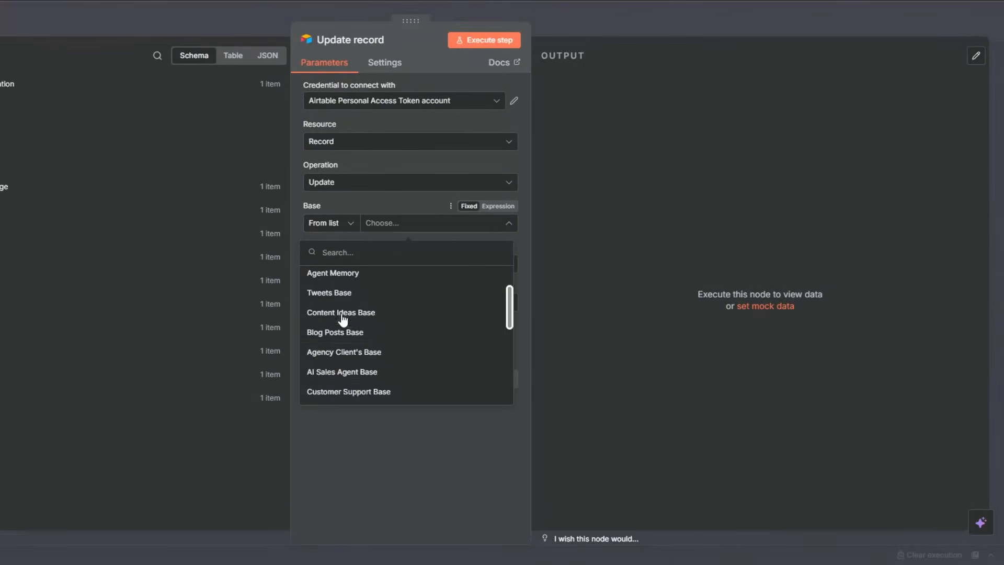
left_click(341, 330)
left_click(442, 265)
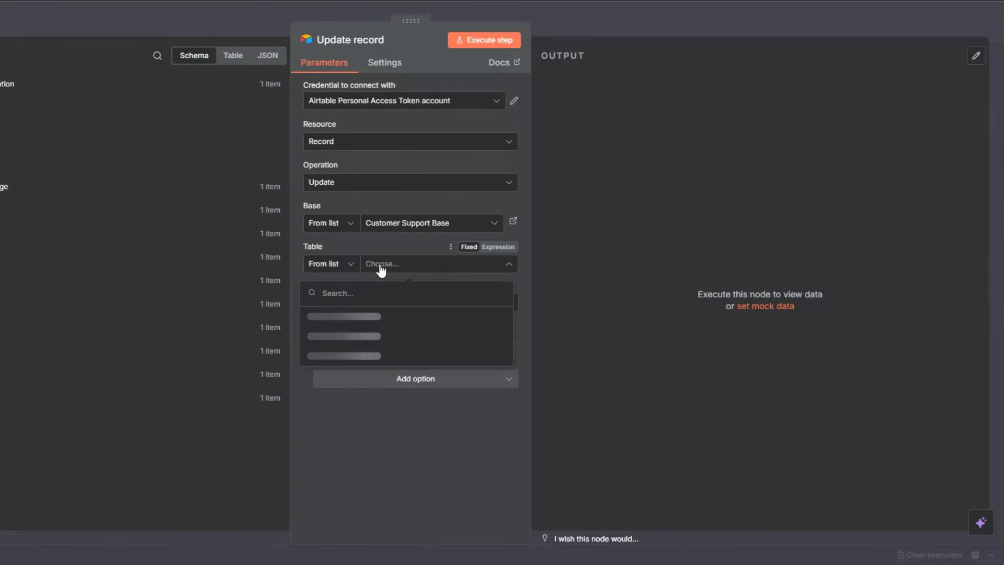
left_click(335, 316)
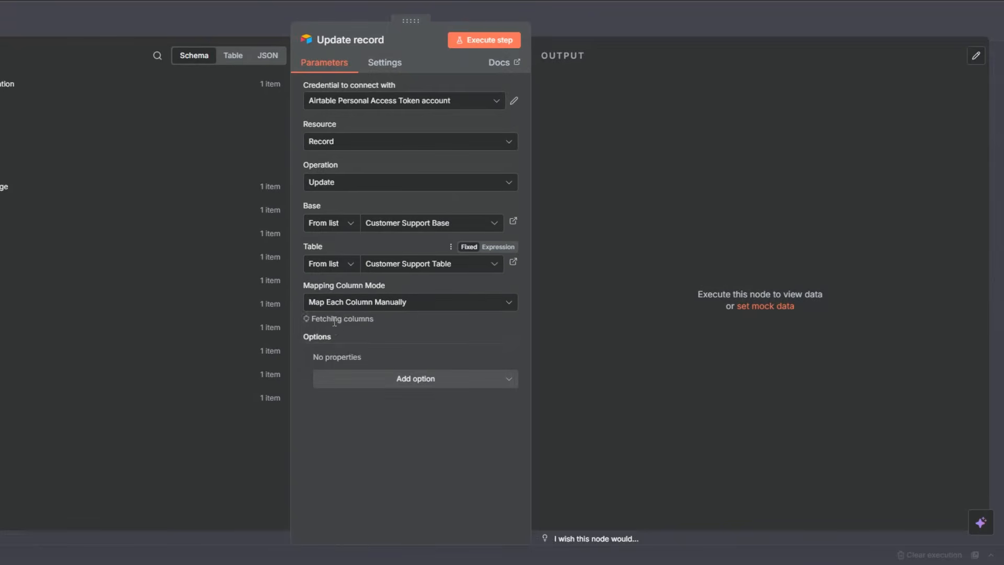
Map the id used for matching to the id output of the Customer Email node.
scroll(401, 262, "down", 4)
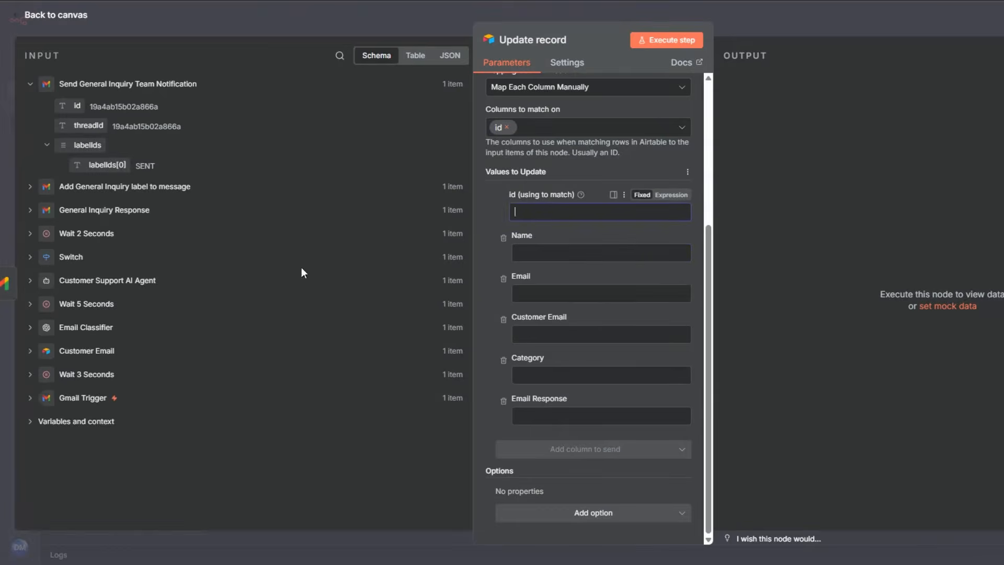
left_click(43, 352)
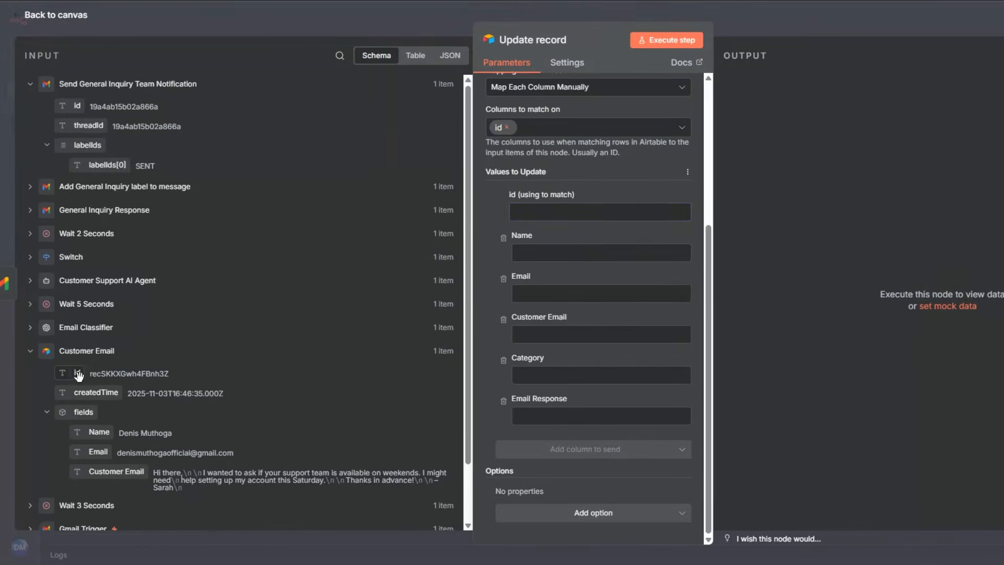
left_click_drag(78, 374, 526, 212)
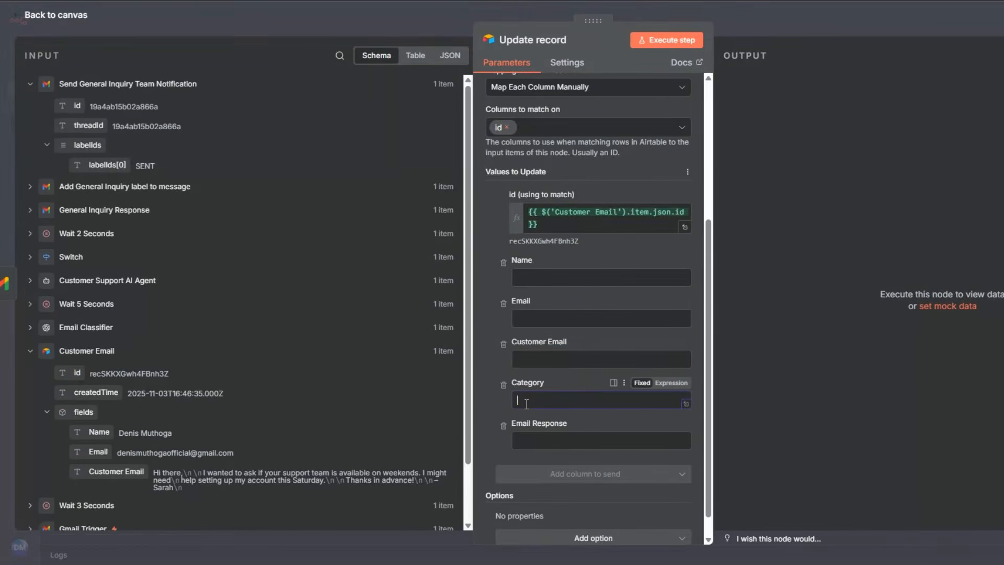
Map Category and Email Response to the Customer Support AI Agent's category and ai_response outputs and execute the node.
left_click(31, 281)
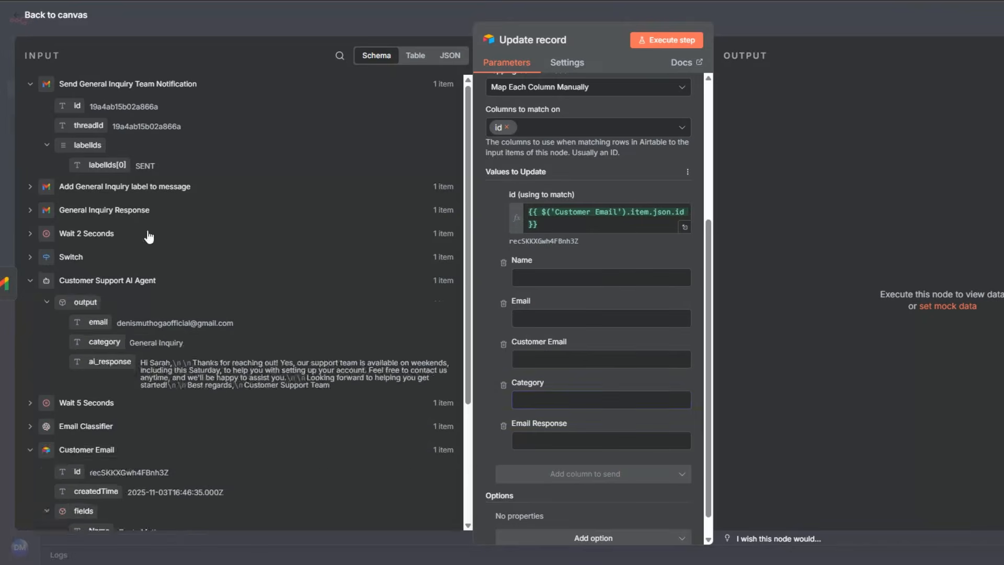
scroll(149, 237, "down", 3)
left_click_drag(105, 218, 547, 399)
left_click_drag(109, 238, 561, 460)
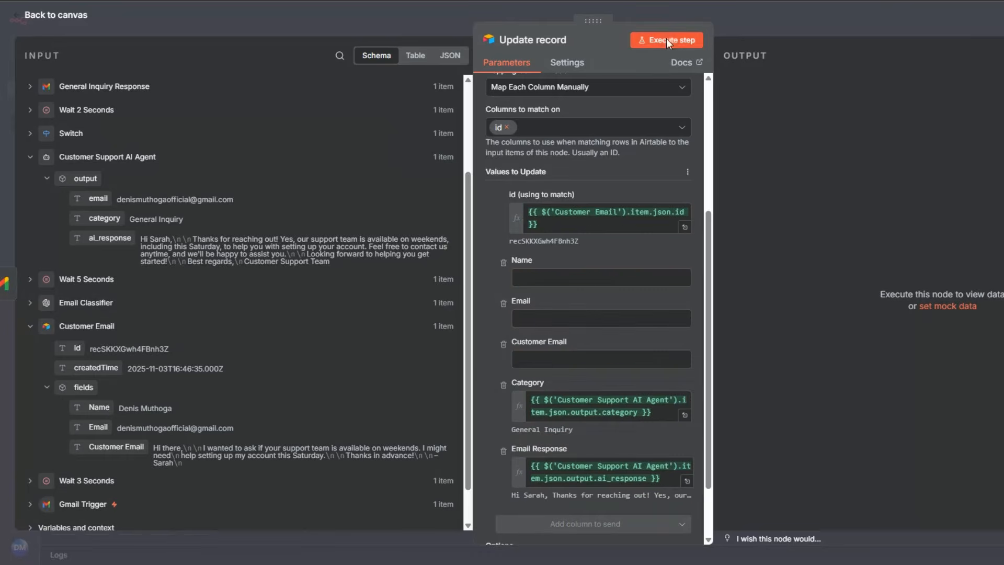
left_click(666, 39)
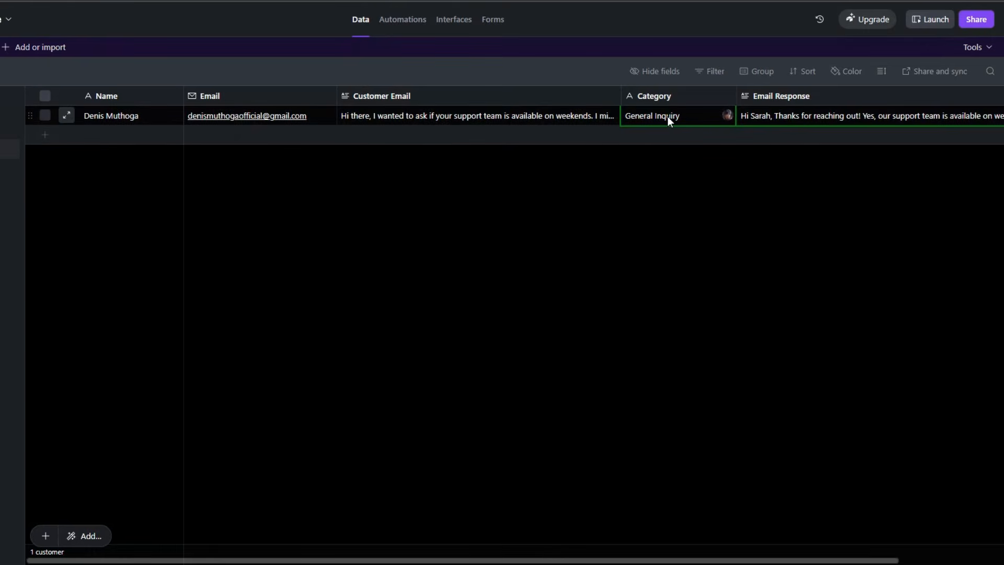
Examine the Customer Email and Email Response cells of the customer's record in Airtable.
left_click(785, 113)
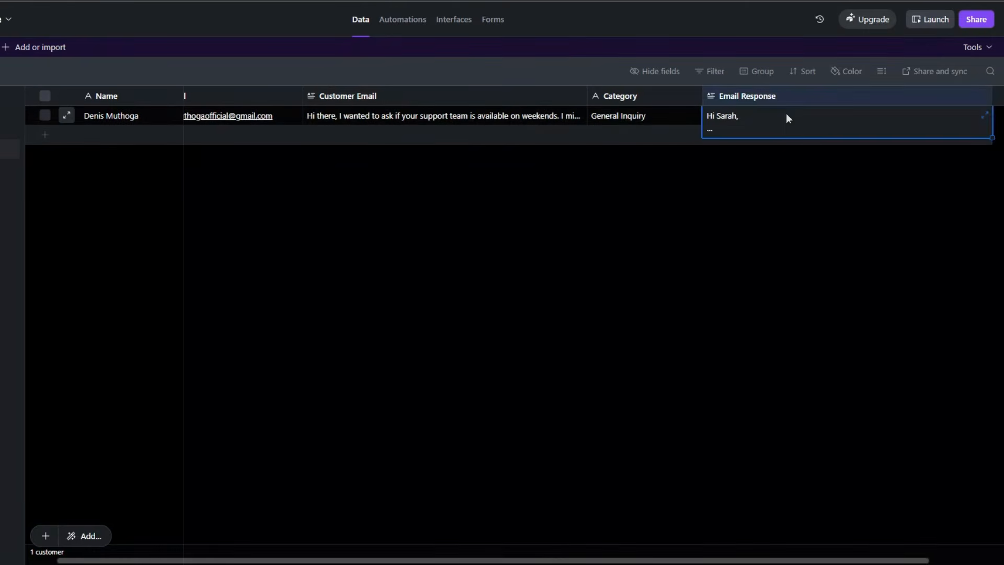
left_click(752, 240)
double_click(342, 118)
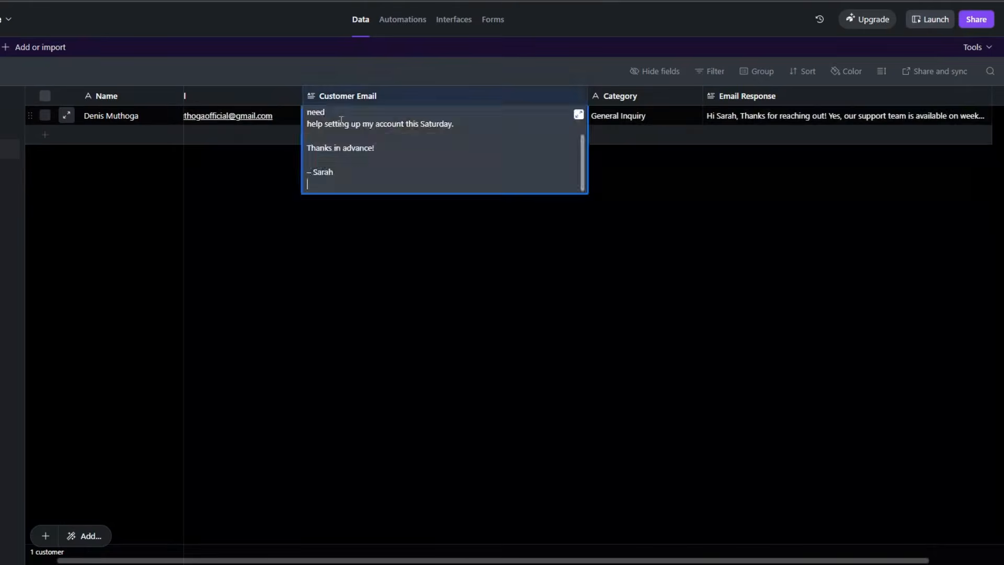
left_click(384, 255)
left_click(774, 115)
left_click(751, 225)
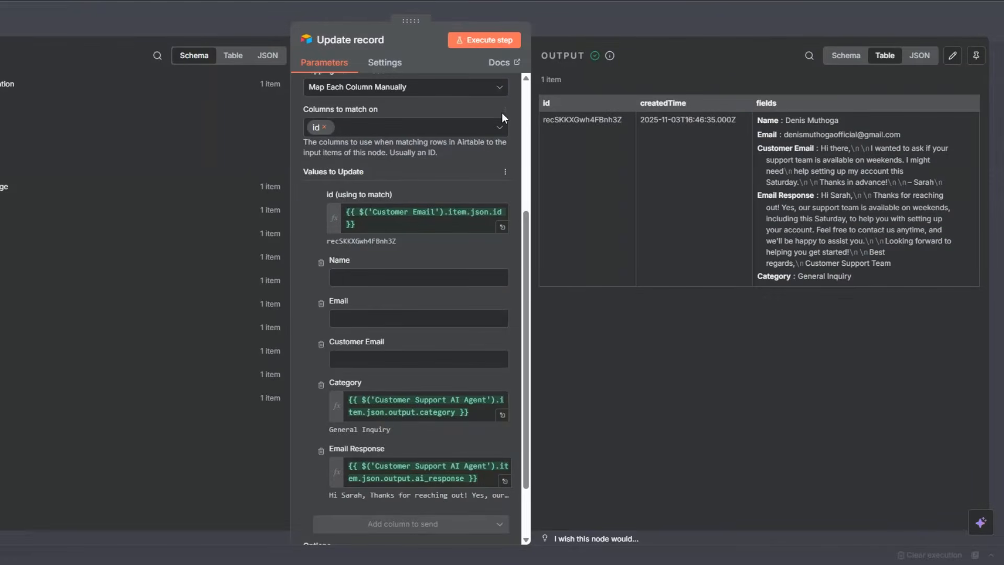
Rename the Update record node in the n8n workflow as Update General Inquiry record.
key("Escape")
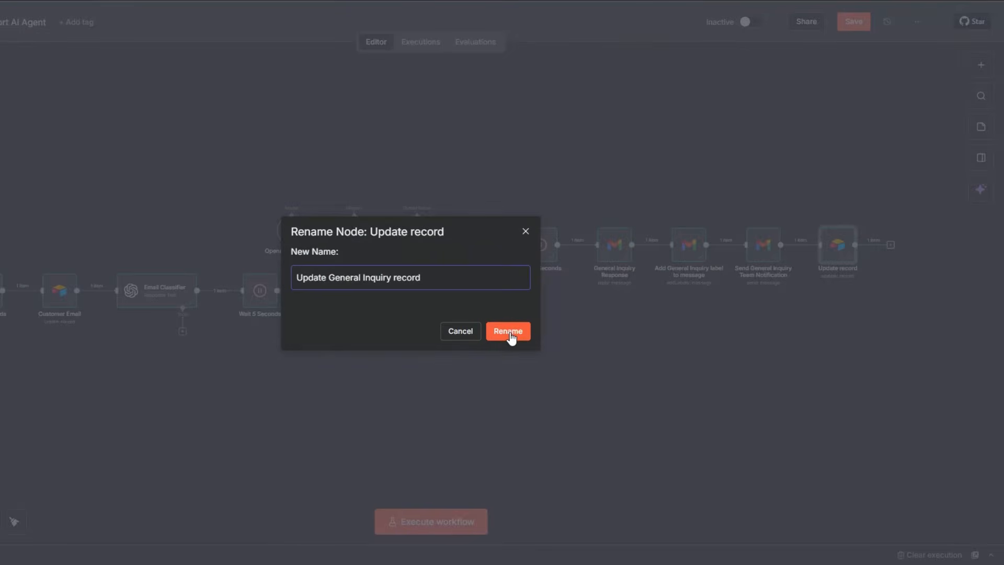
left_click(512, 331)
Add and execute a No Operation, do nothing node after Update General Inquiry record, spaced slightly farther out.
left_click(891, 245)
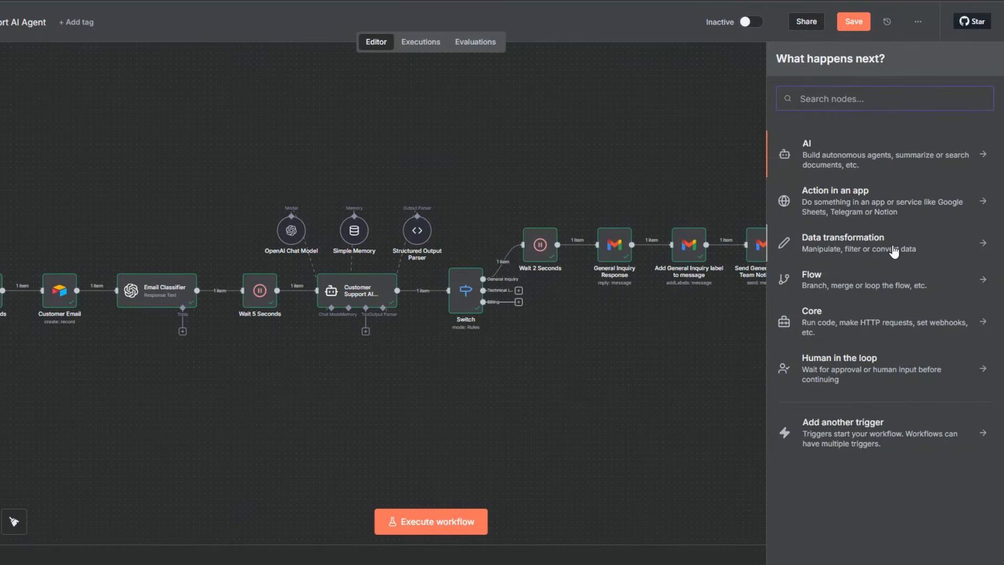
type("do n")
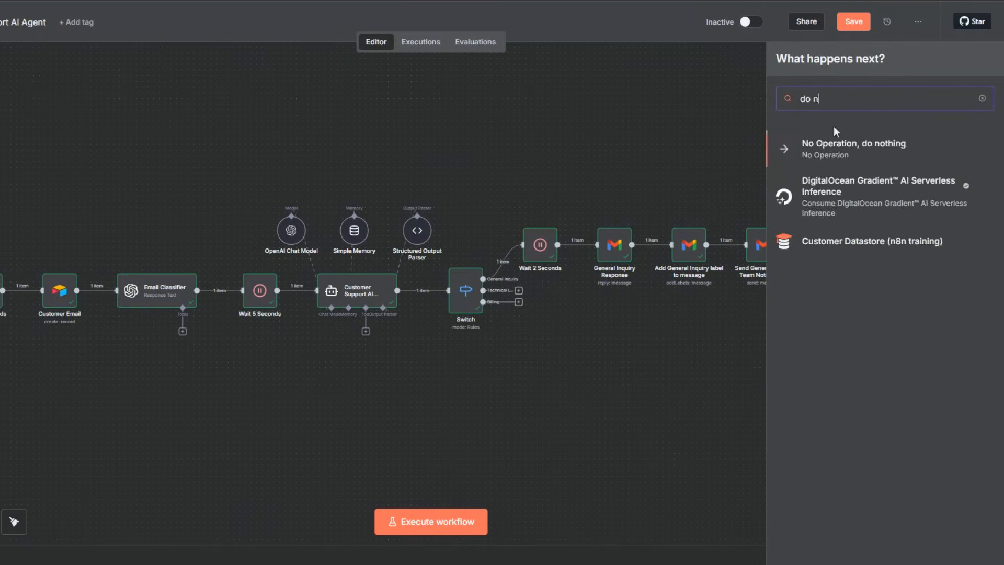
left_click(838, 151)
key("Escape")
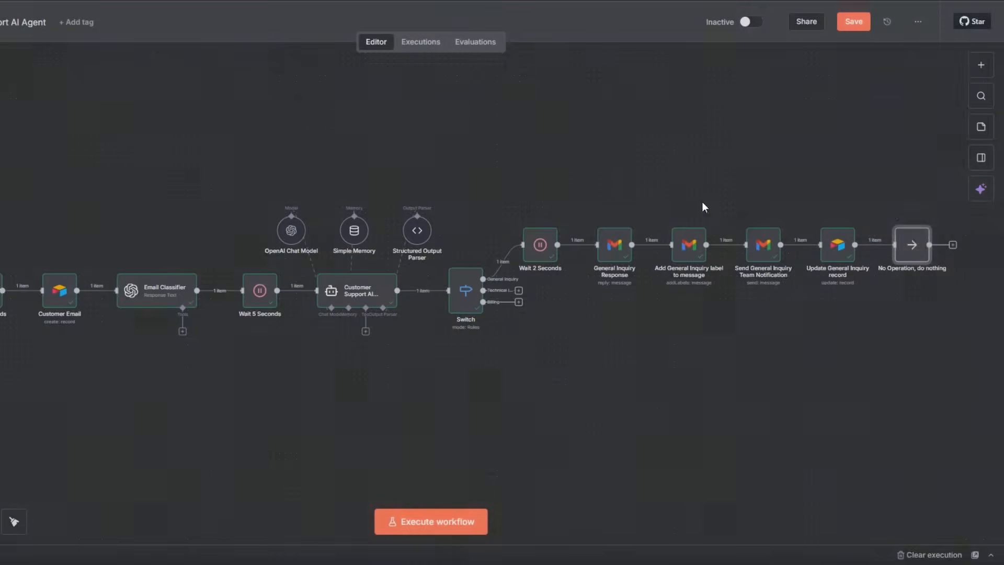
left_click(896, 219)
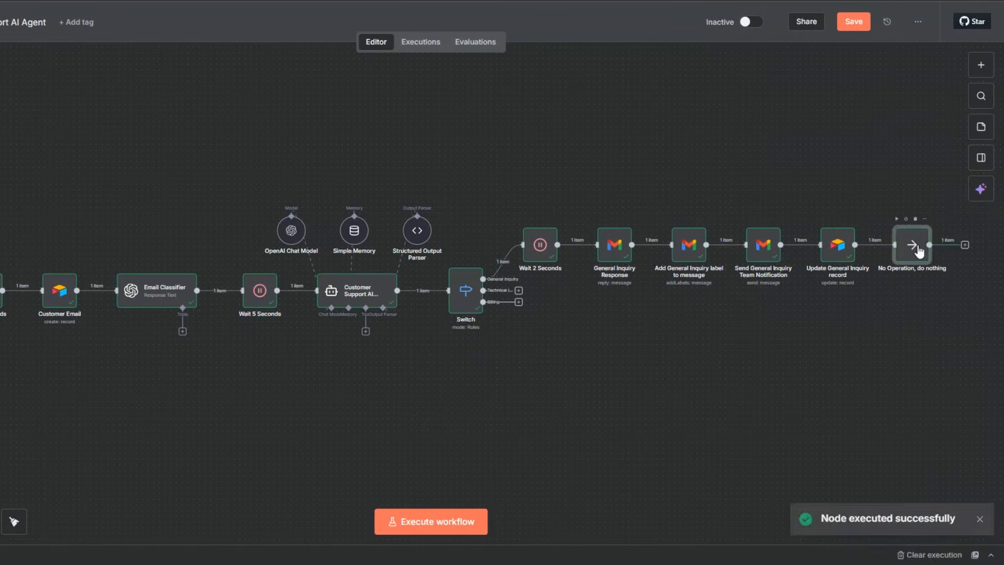
left_click_drag(930, 259, 948, 259)
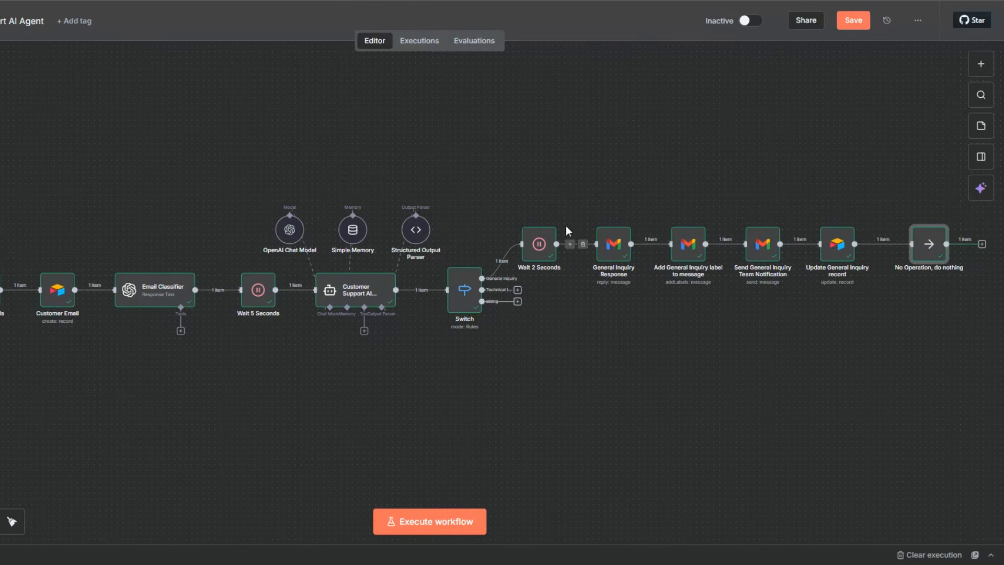
Duplicate the five nodes from Wait 2 Seconds to Update General Inquiry record and place the copies in a row beneath the originals.
left_click_drag(482, 171, 868, 299)
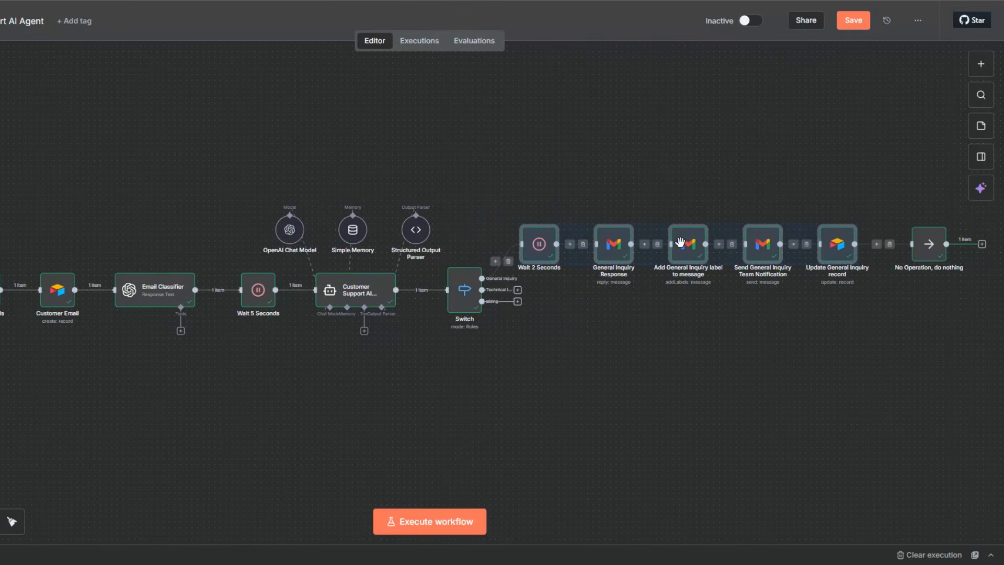
right_click(680, 242)
left_click(695, 316)
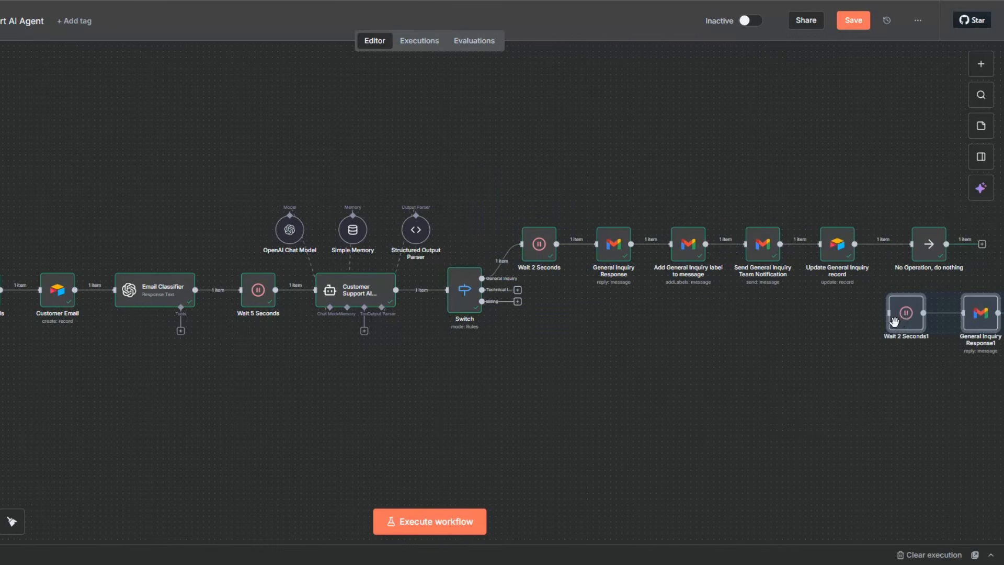
left_click_drag(920, 341, 582, 335)
Duplicate the five nodes again into a third row and connect the Switch's Technical Issue and Billing outputs to the second and third rows.
right_click(582, 335)
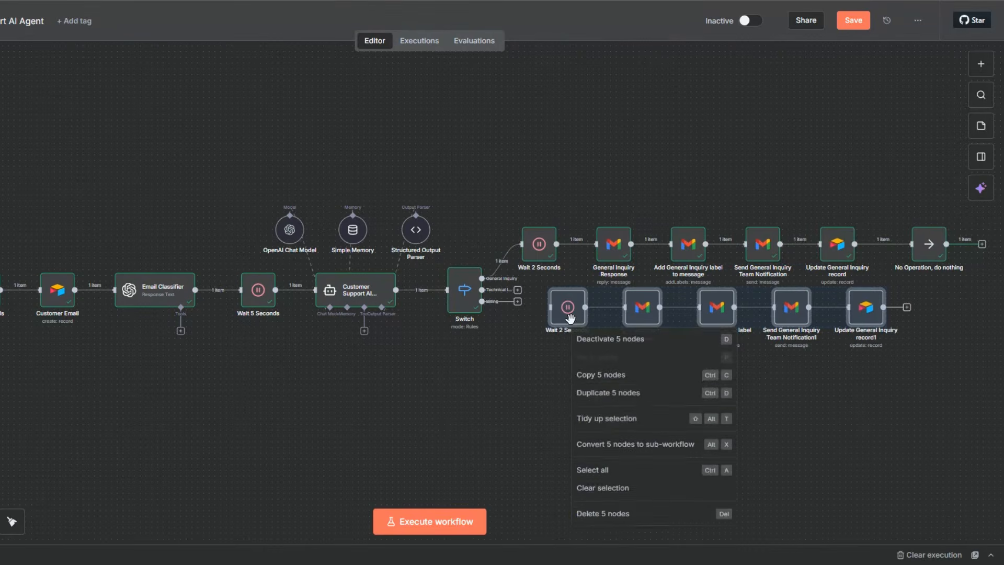
left_click(586, 395)
left_click_drag(941, 348, 544, 387)
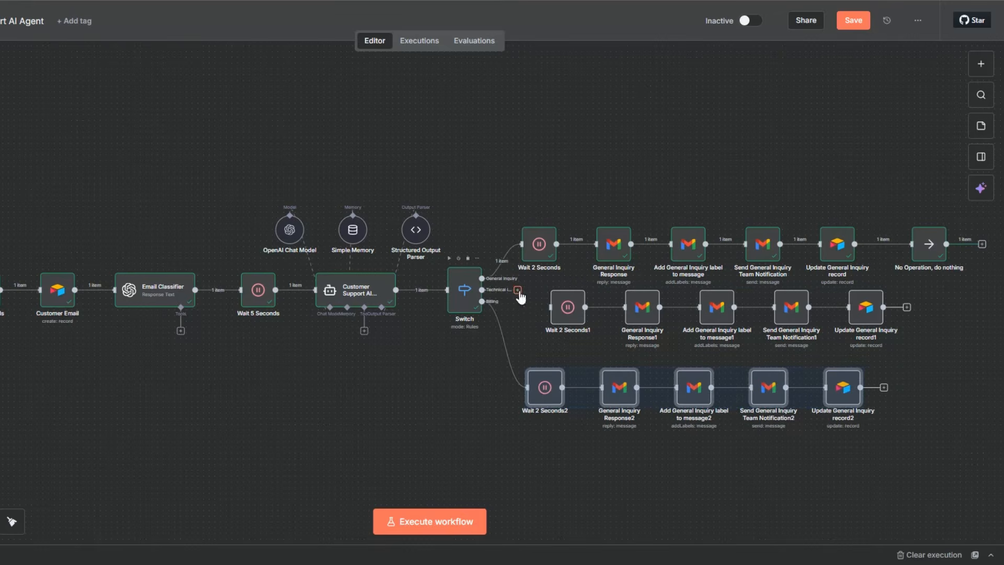
left_click_drag(518, 291, 550, 320)
left_click(946, 334)
Set the wait amount of the Wait 2 Seconds1 node on the Technical Issue branch to 4 seconds.
left_click(566, 311)
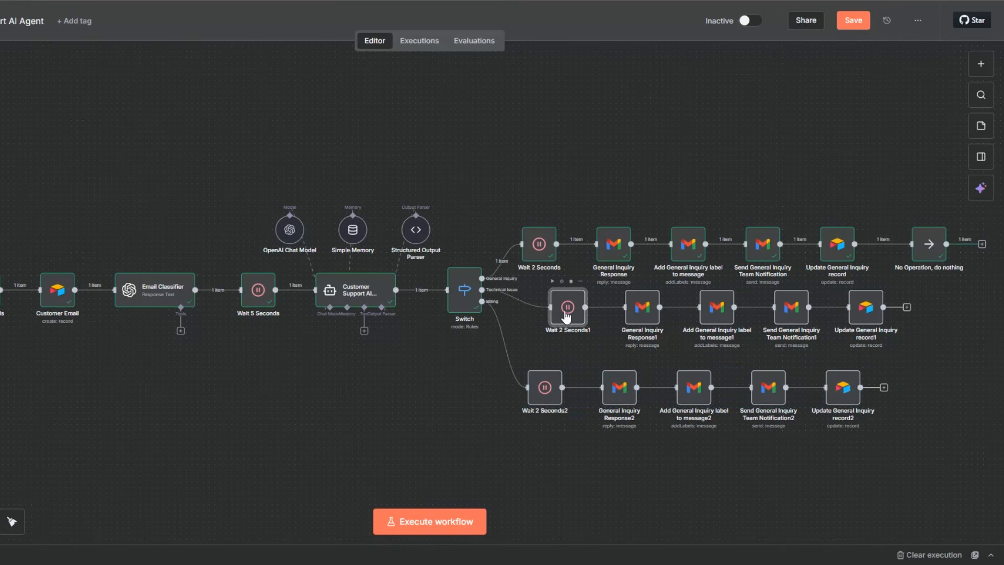
double_click(565, 309)
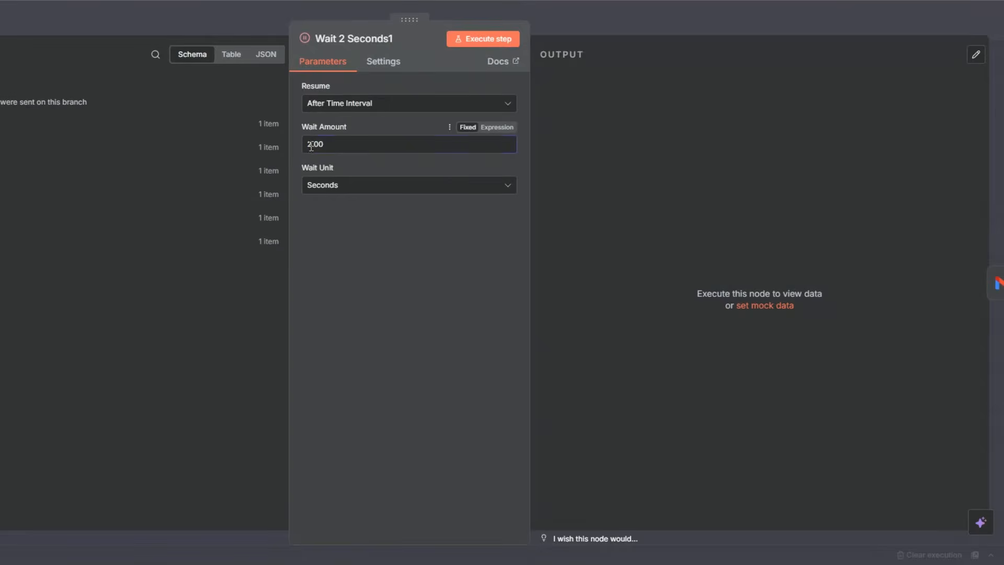
type("4")
left_click(2, 185)
Rename the Wait 2 Seconds1 node on the Technical Issue branch as Wait 4 Seconds and save the workflow.
key("F2")
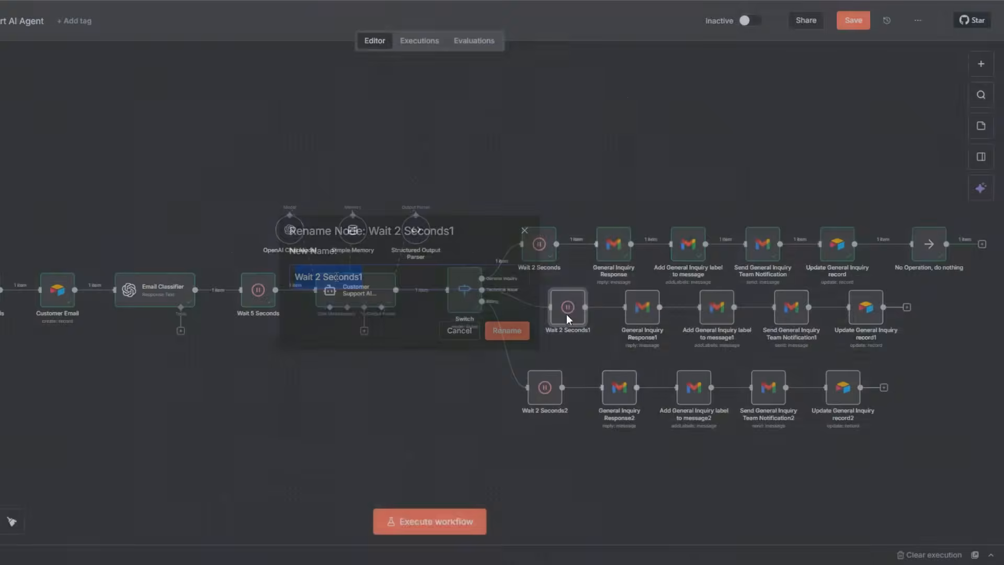
left_click(391, 276)
key("BackSpace")
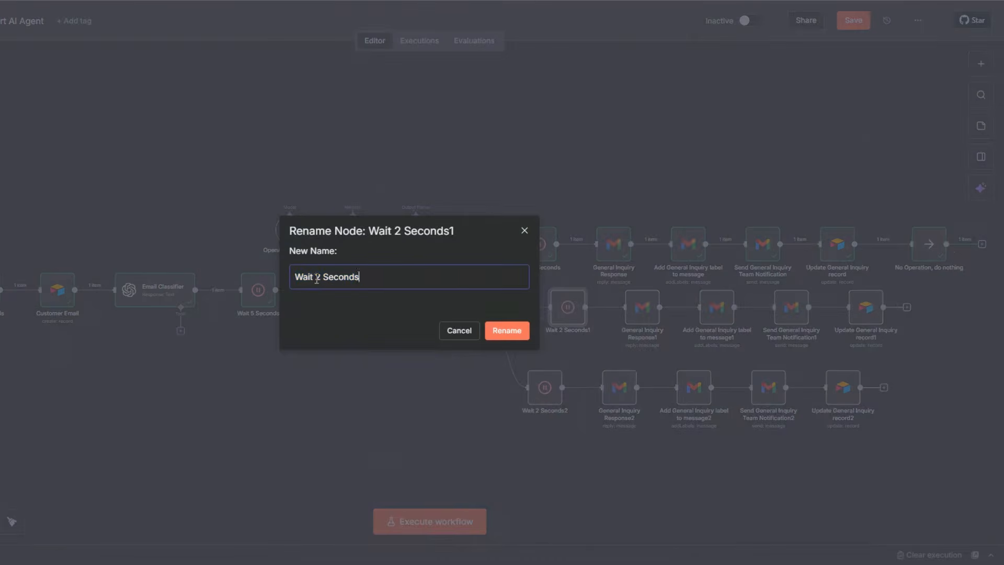
double_click(317, 277)
type("4")
left_click(520, 335)
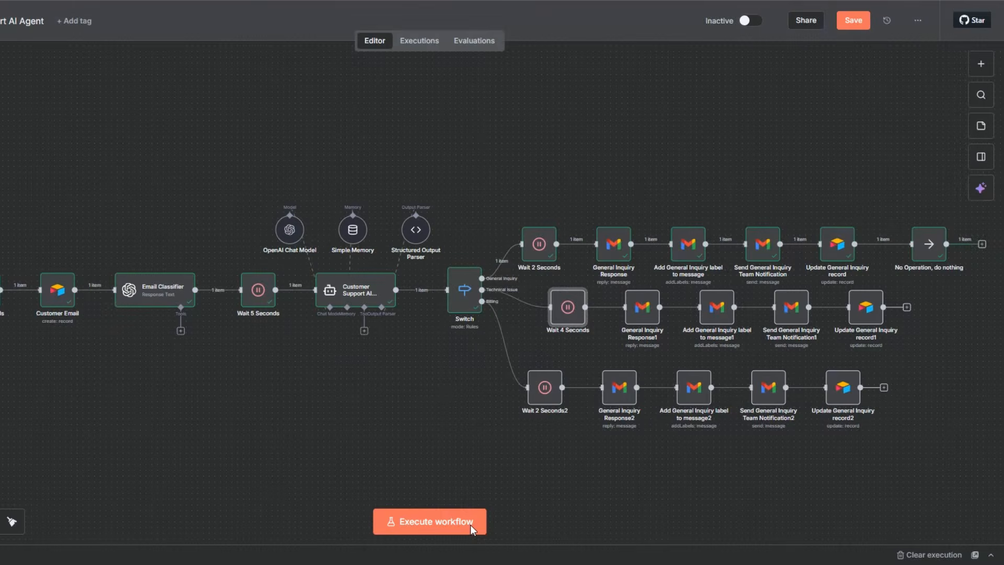
key("ctrl+s")
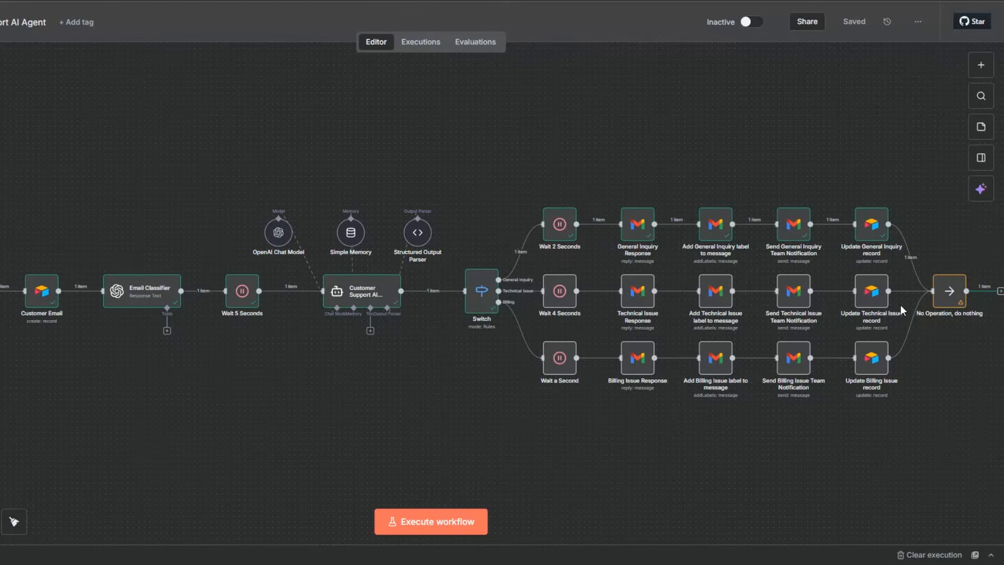
Review the parameters of the Technical Issue Response node and the label set in Add Technical Issue label to message.
double_click(639, 302)
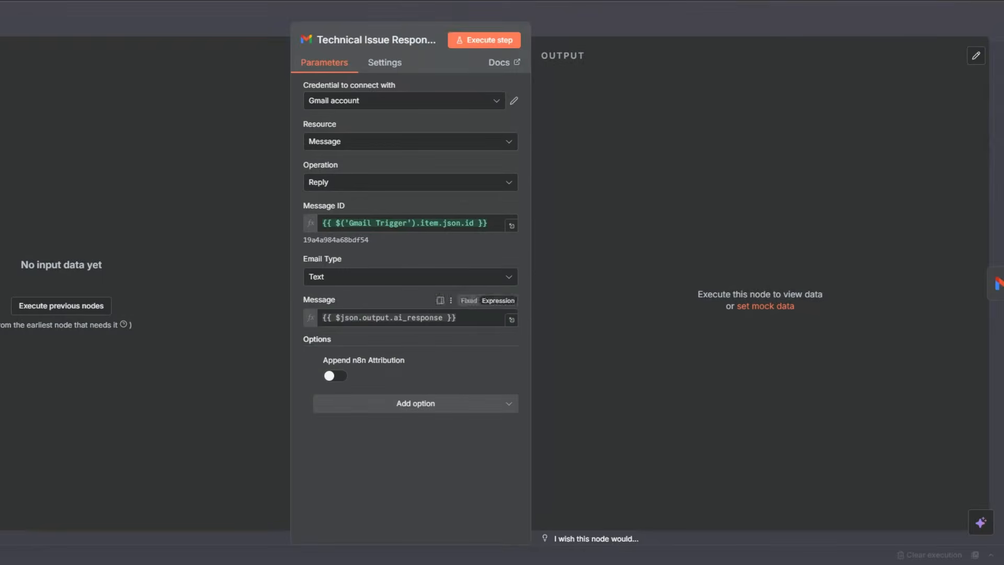
key("Escape")
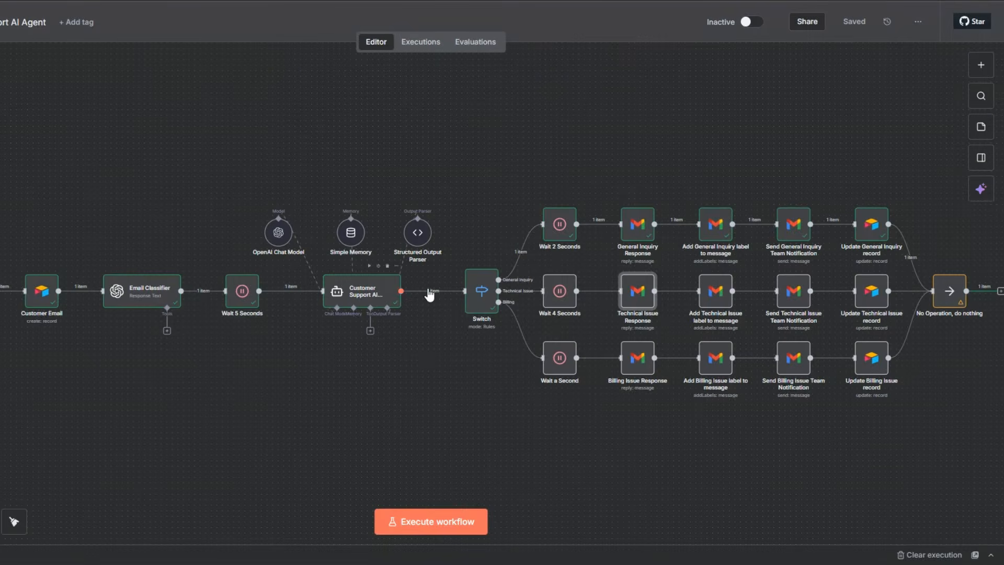
left_click(727, 304)
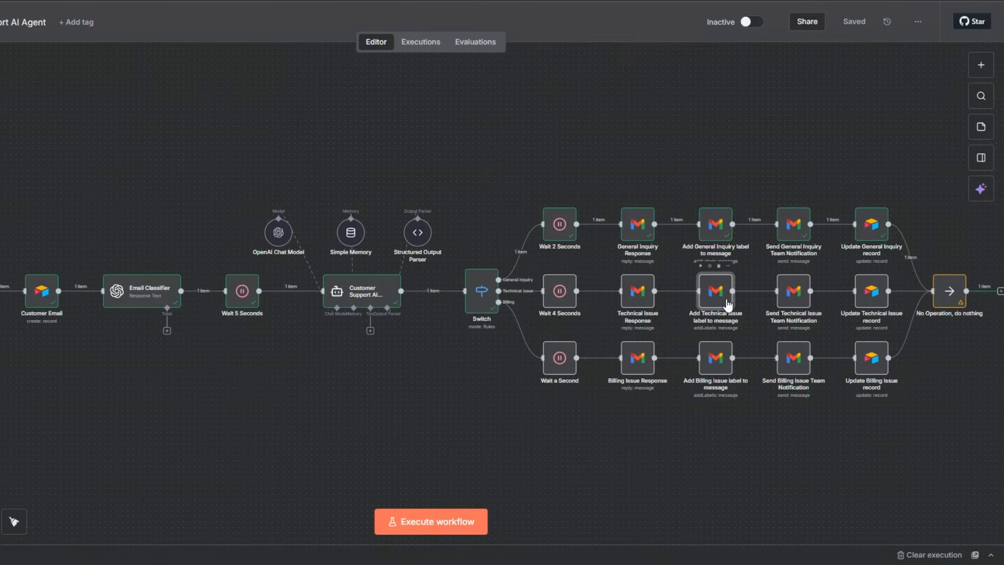
double_click(727, 304)
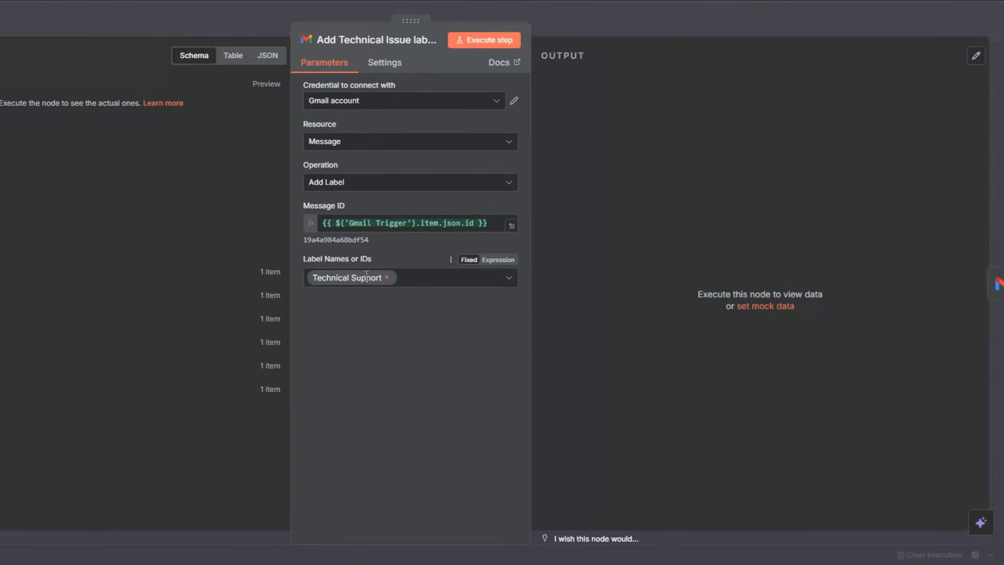
key("Escape")
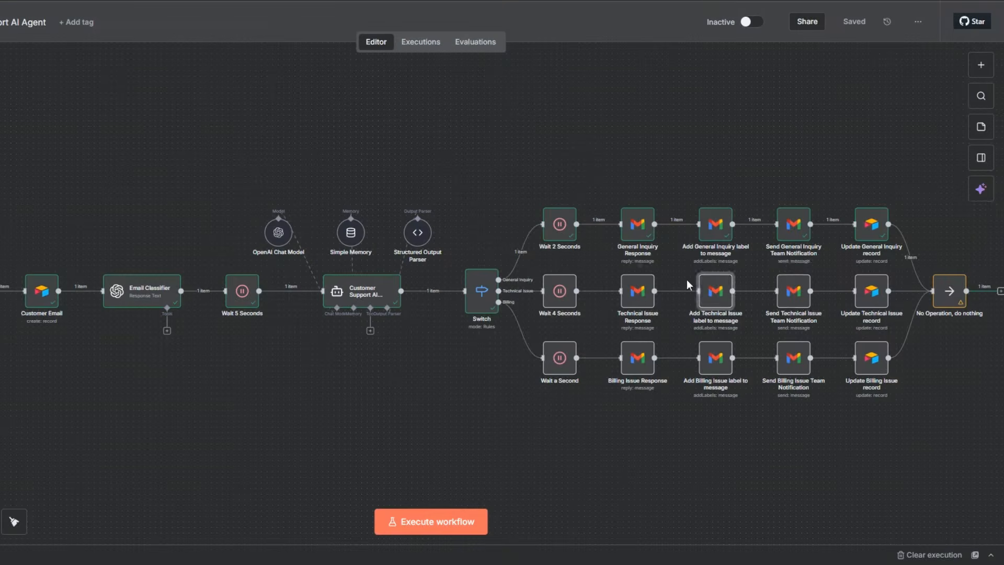
Review the subject and full message expression of the Send Technical Issue Team Notification node.
double_click(783, 292)
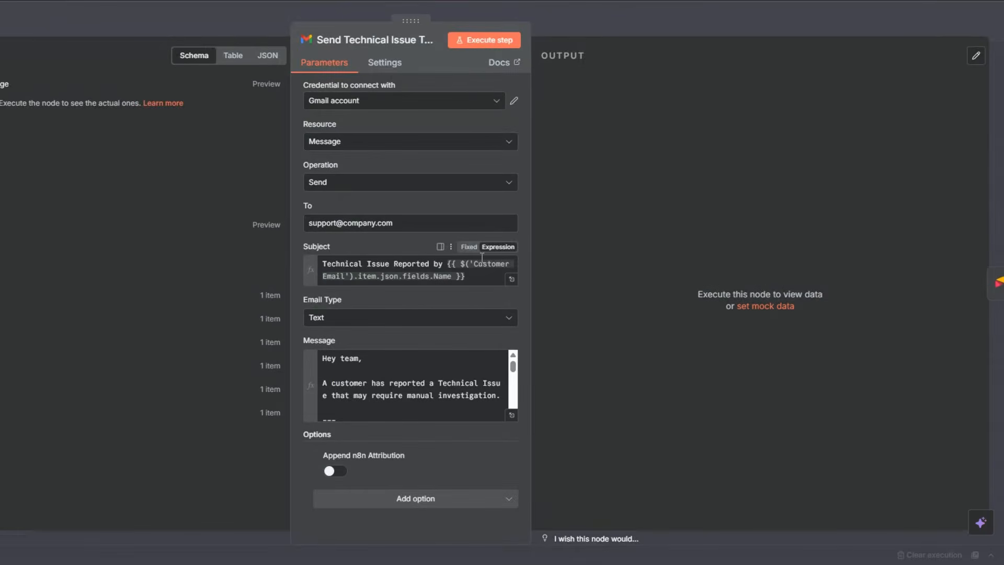
left_click(511, 415)
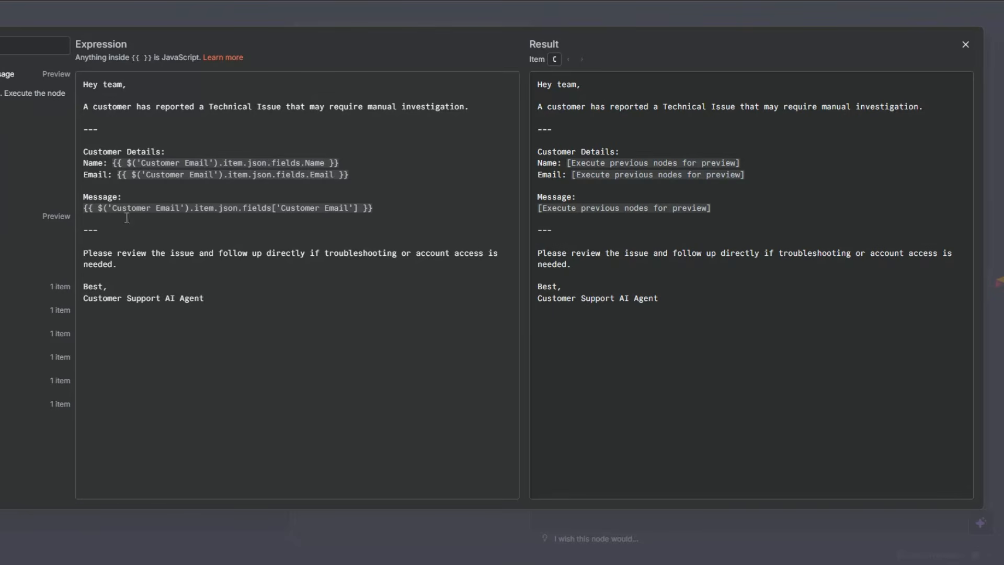
left_click(151, 270)
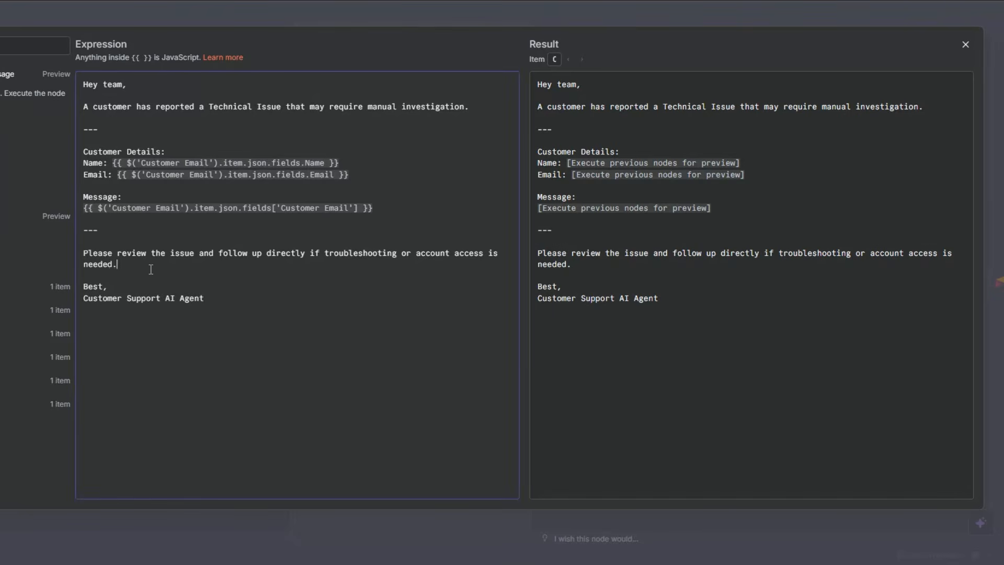
left_click(254, 302)
key("Escape")
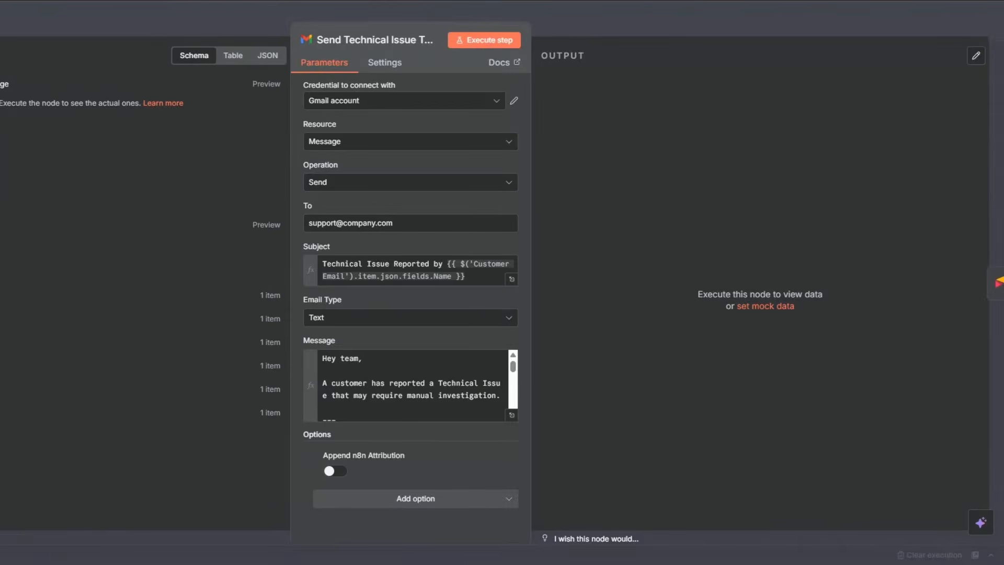
left_click(470, 276)
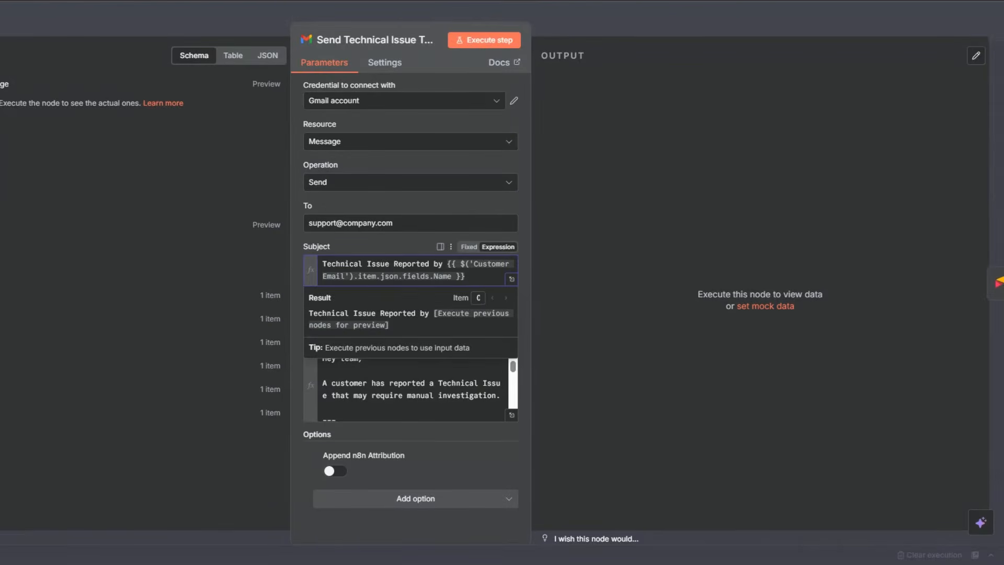
key("Escape")
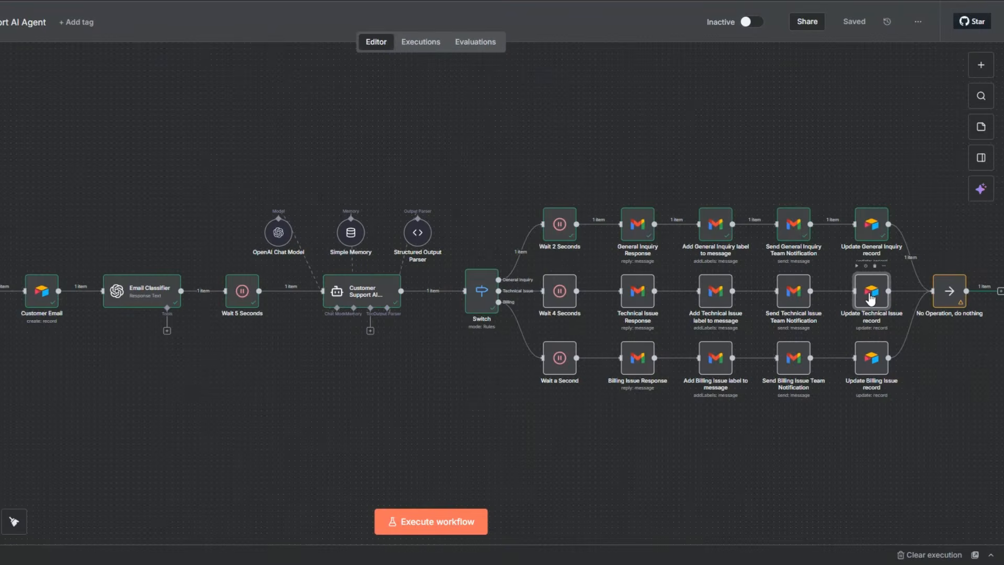
Review the base, table and column mappings of the Update Technical Issue record node.
double_click(871, 297)
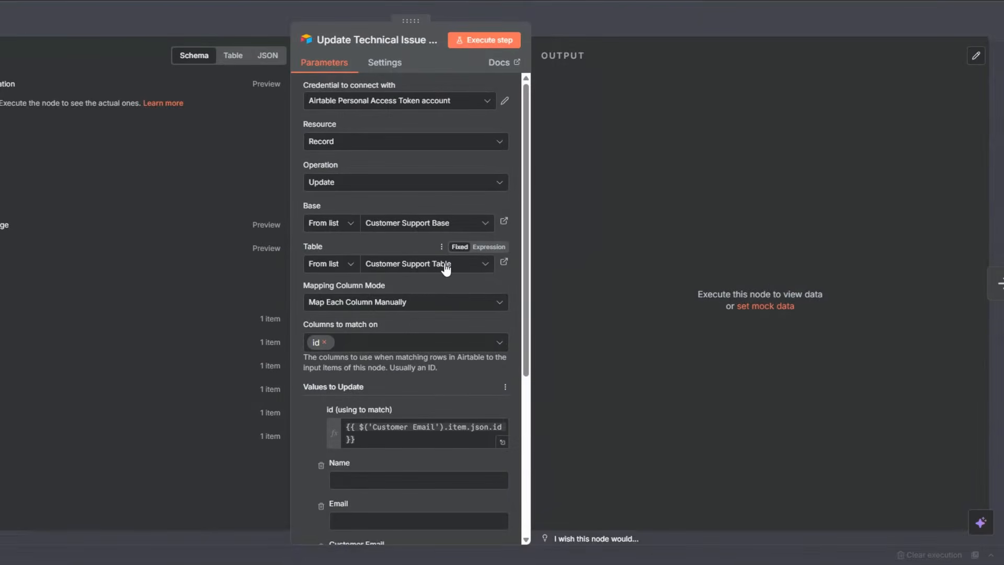
scroll(446, 268, "down", 5)
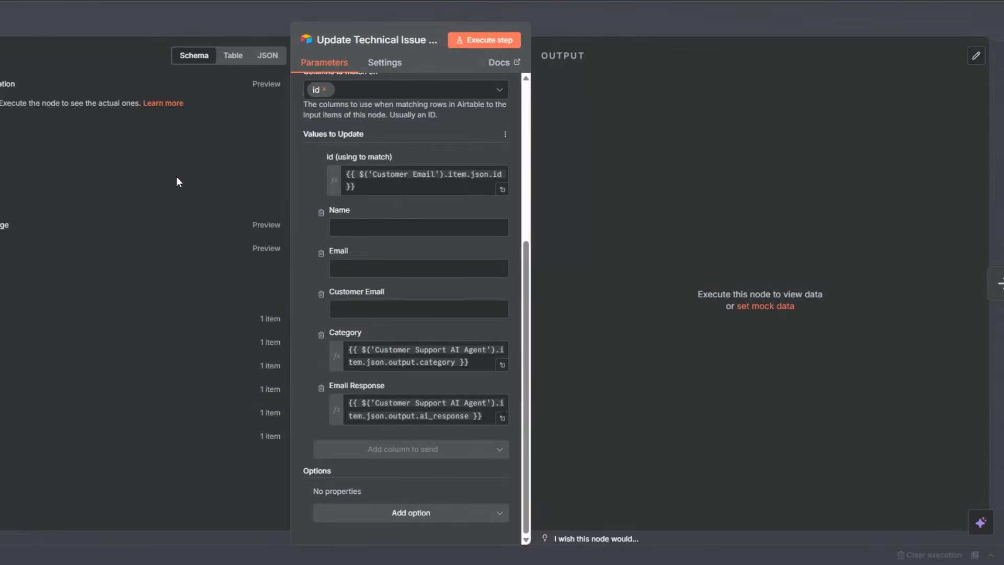
key("Escape")
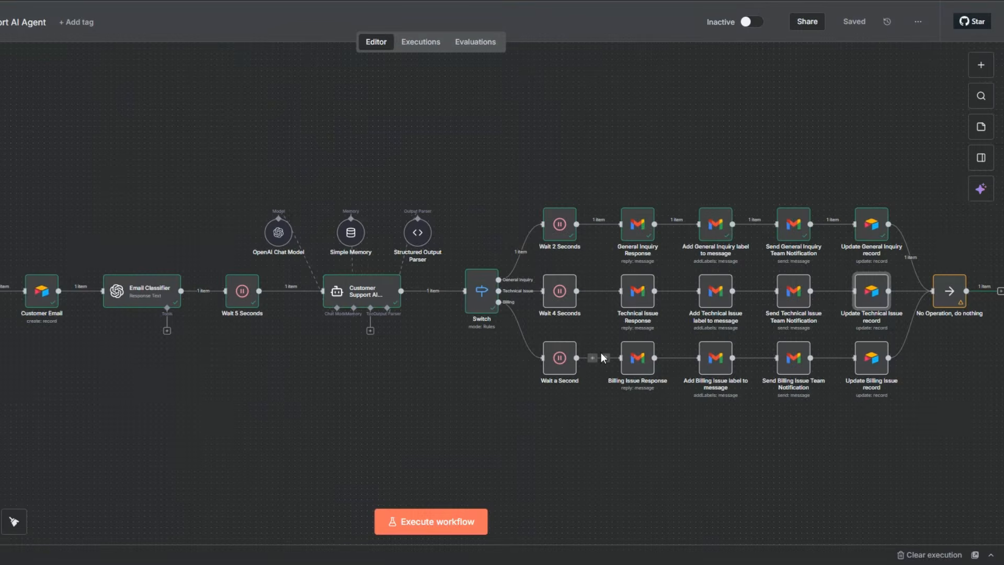
Review the parameters of the Billing Issue Response node and the label set in Add Billing Issue label to message.
left_click(643, 366)
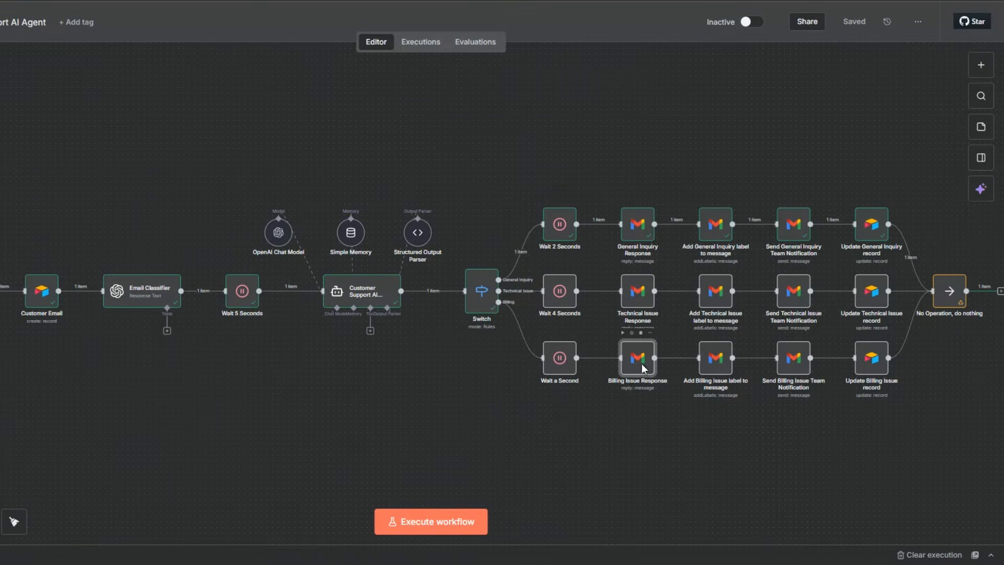
double_click(642, 363)
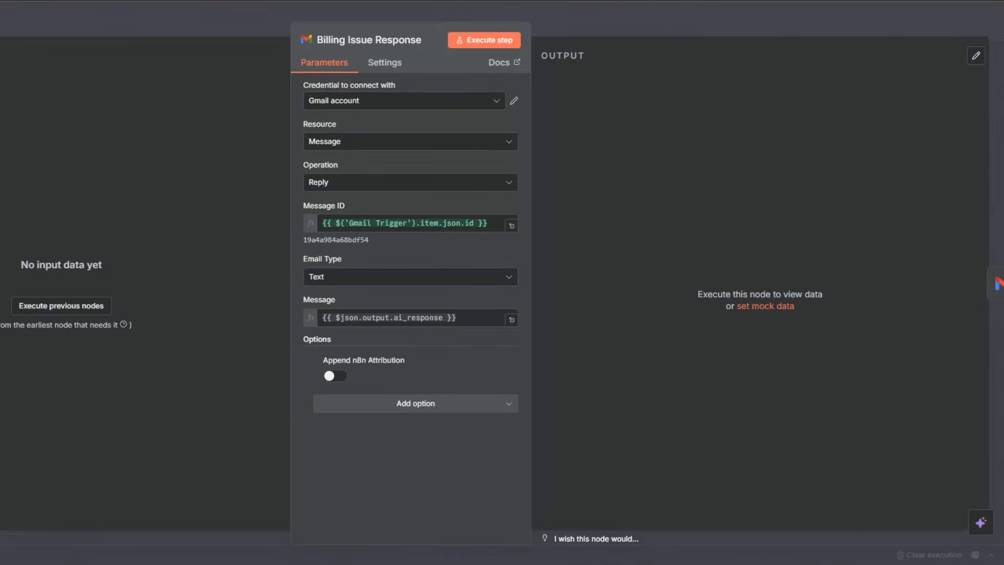
key("Escape")
double_click(721, 369)
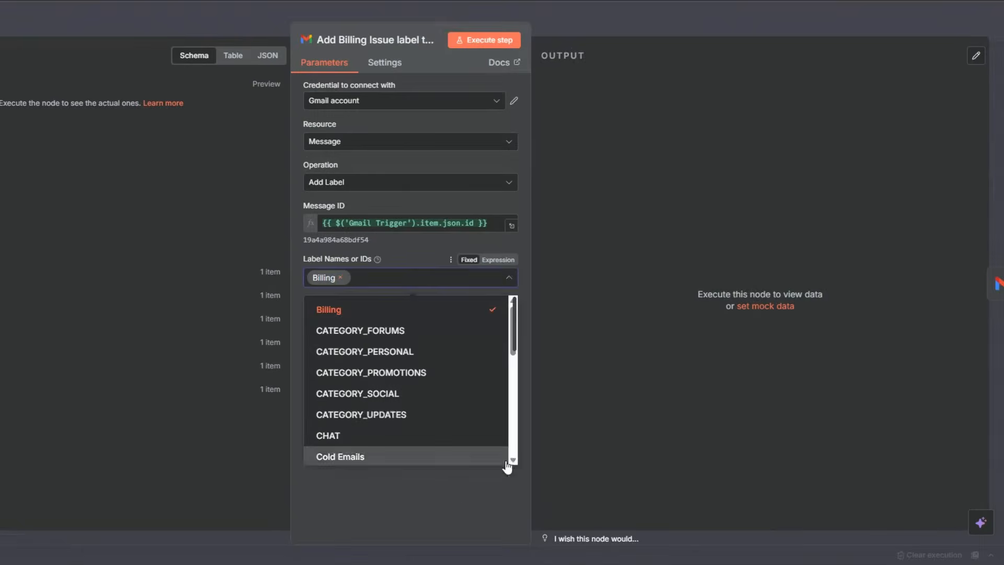
left_click(506, 471)
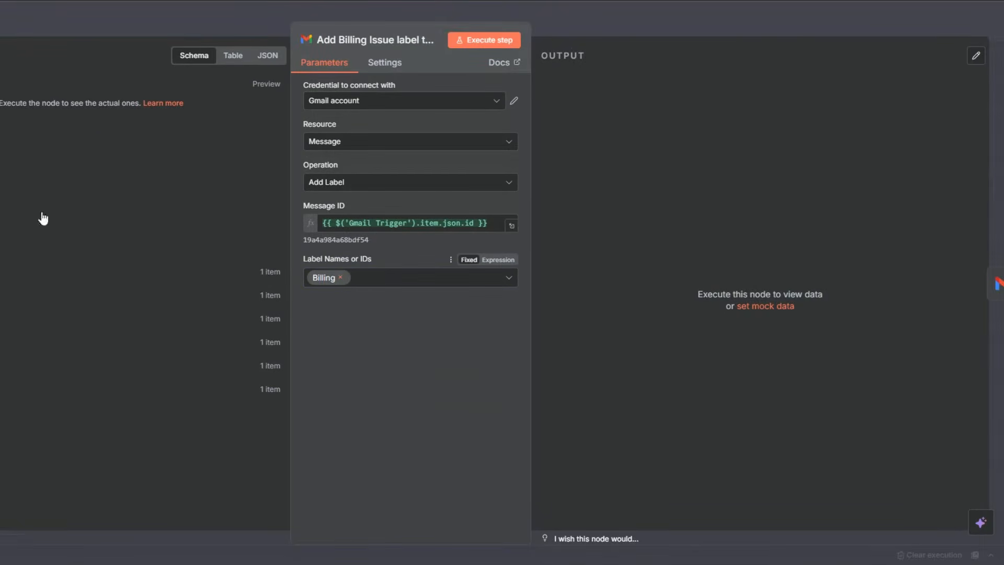
key("Escape")
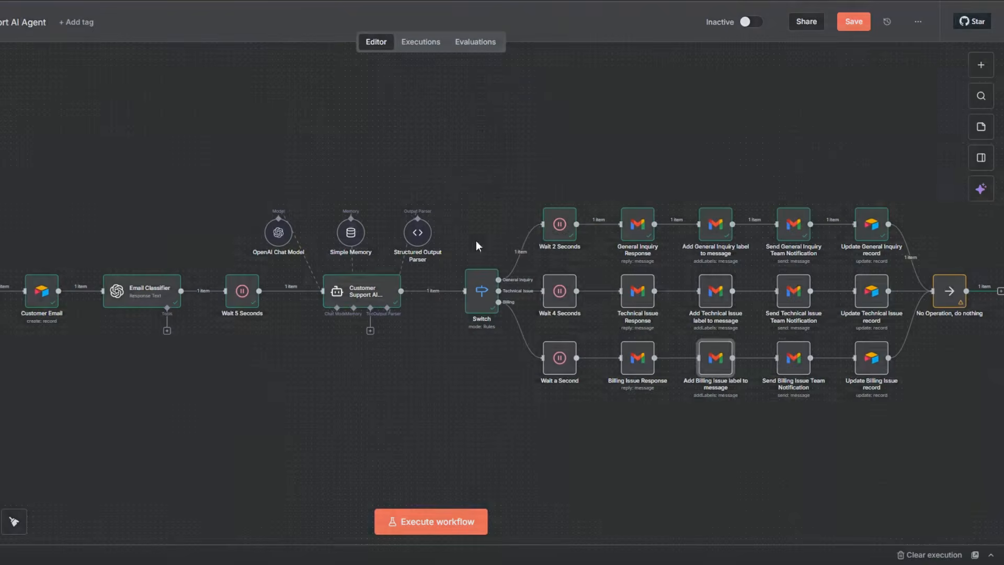
Review the subject and full message expression of the Send Billing Issue Team Notification node.
double_click(784, 366)
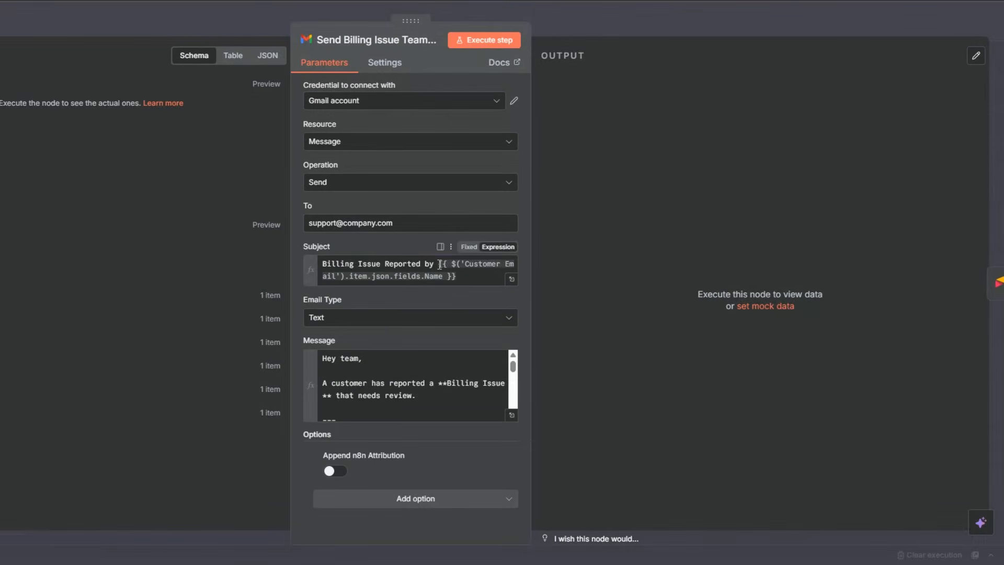
left_click(461, 276)
left_click(552, 297)
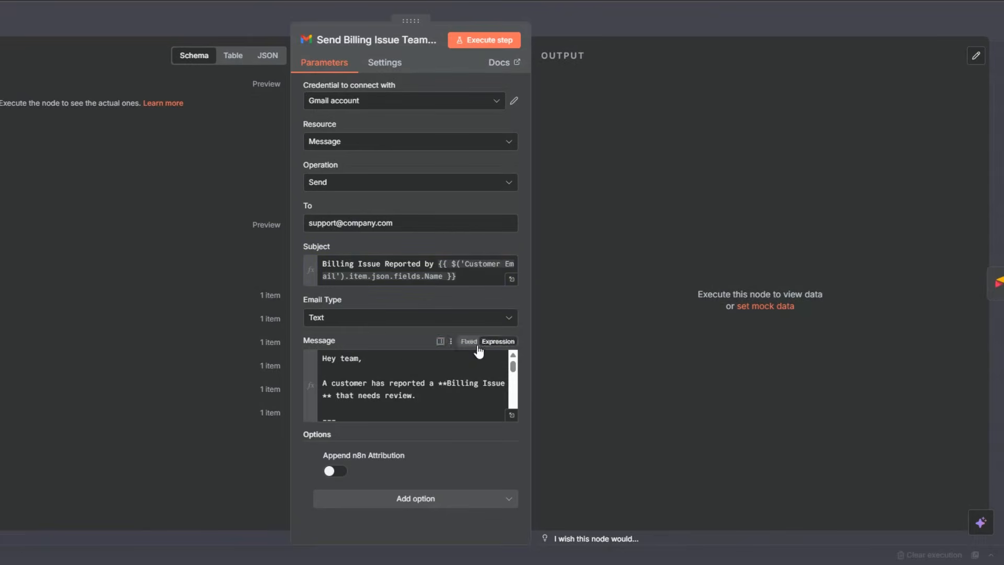
left_click(512, 417)
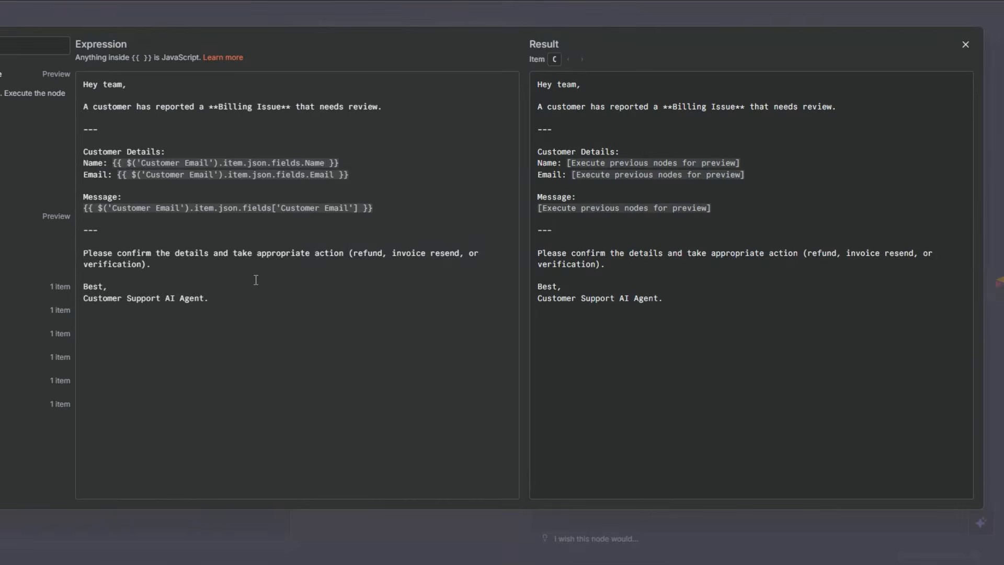
left_click(415, 109)
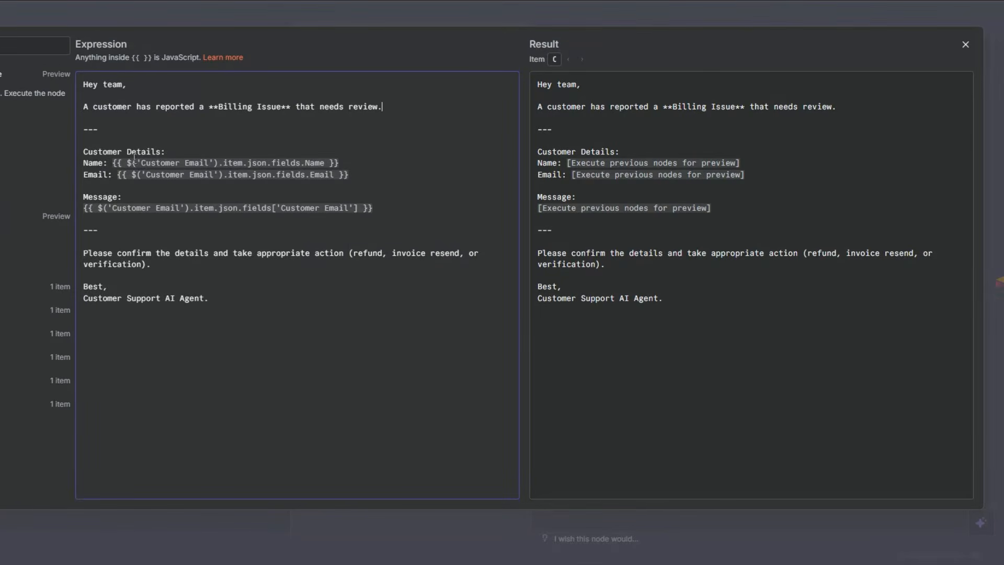
left_click(97, 182)
key("Escape")
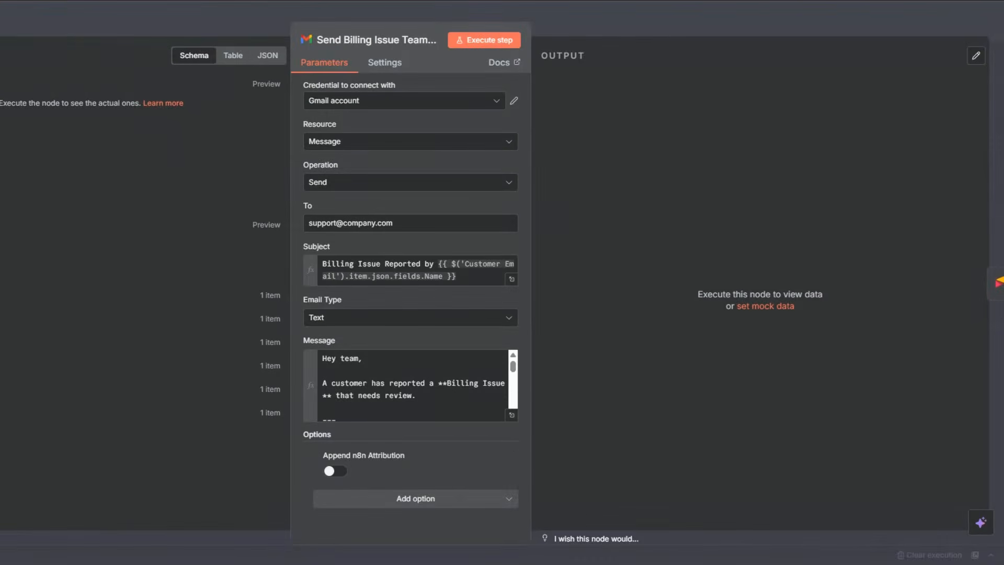
key("Escape")
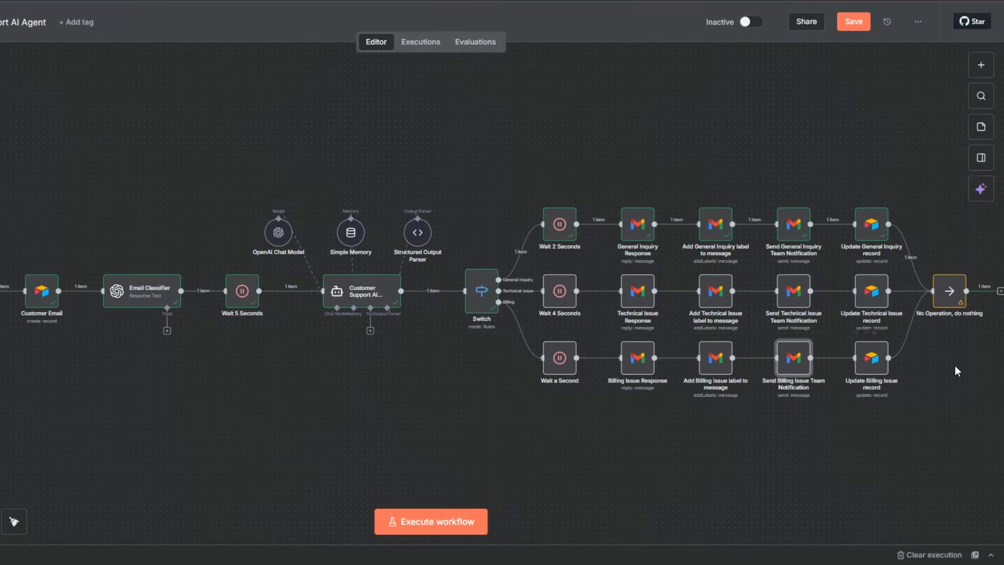
Save the workflow and check the customer record's fields in the Airtable table.
left_click(853, 22)
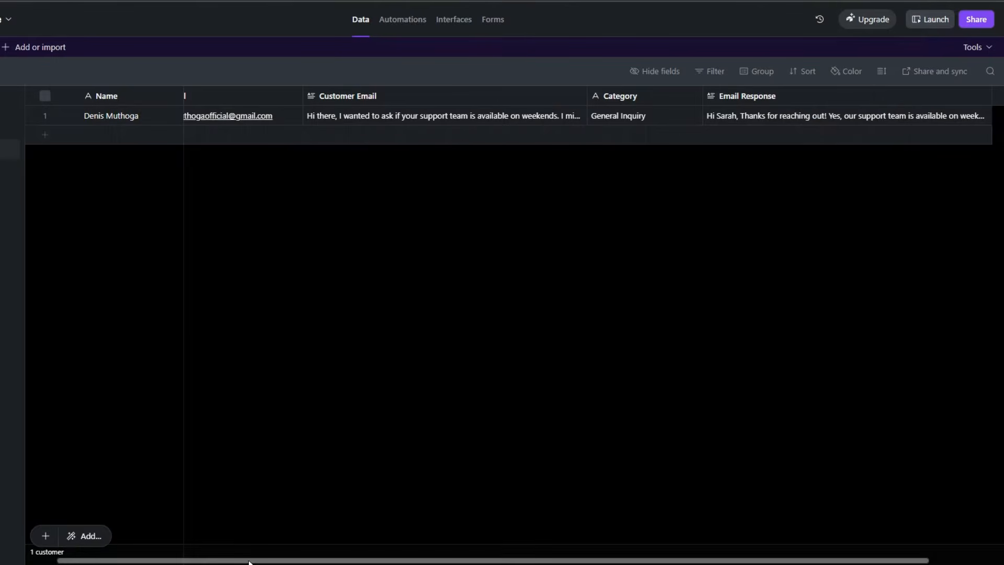
left_click_drag(249, 561, 218, 560)
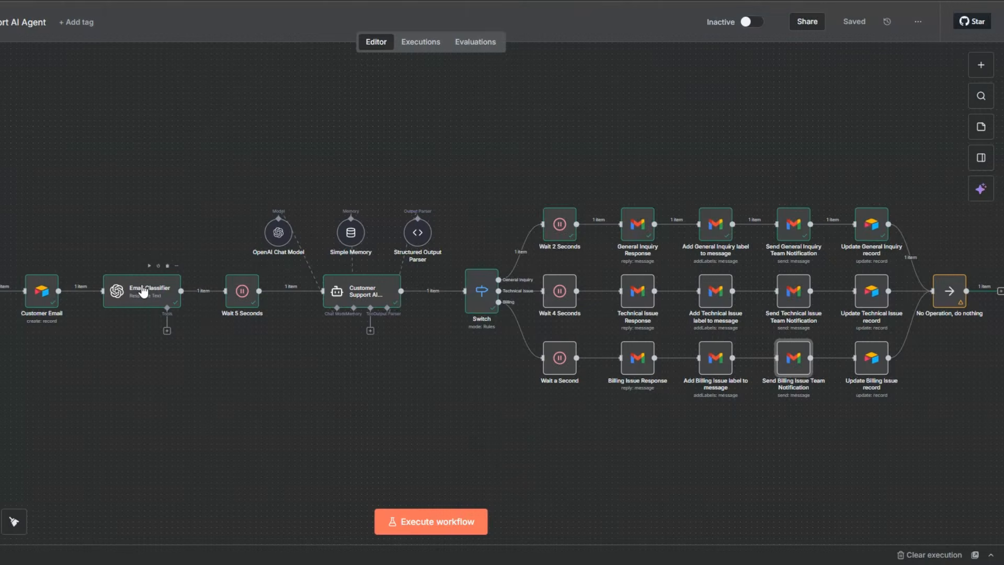
Open the Email Classifier node and review its system and user prompts and its output.
right_click(143, 291)
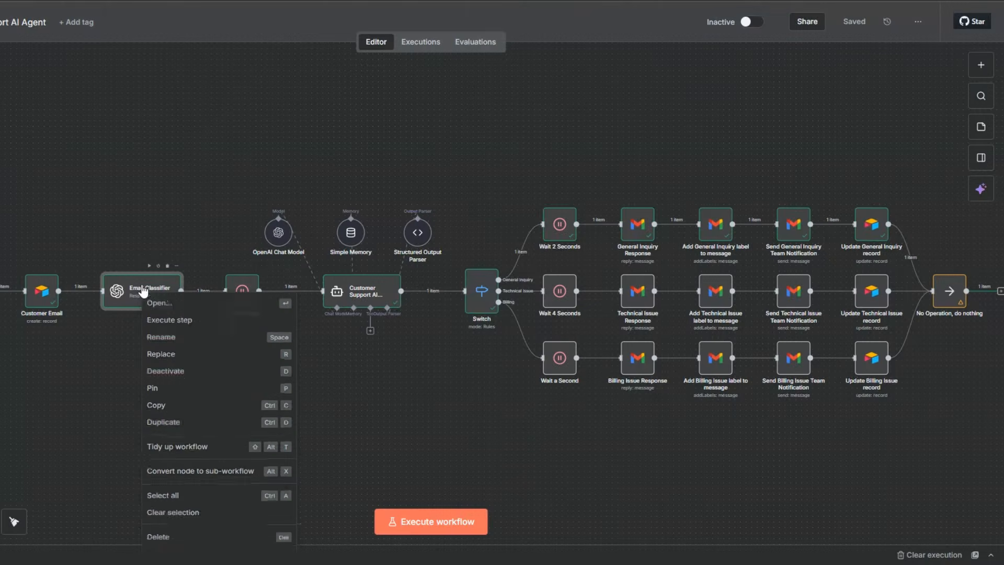
left_click(182, 311)
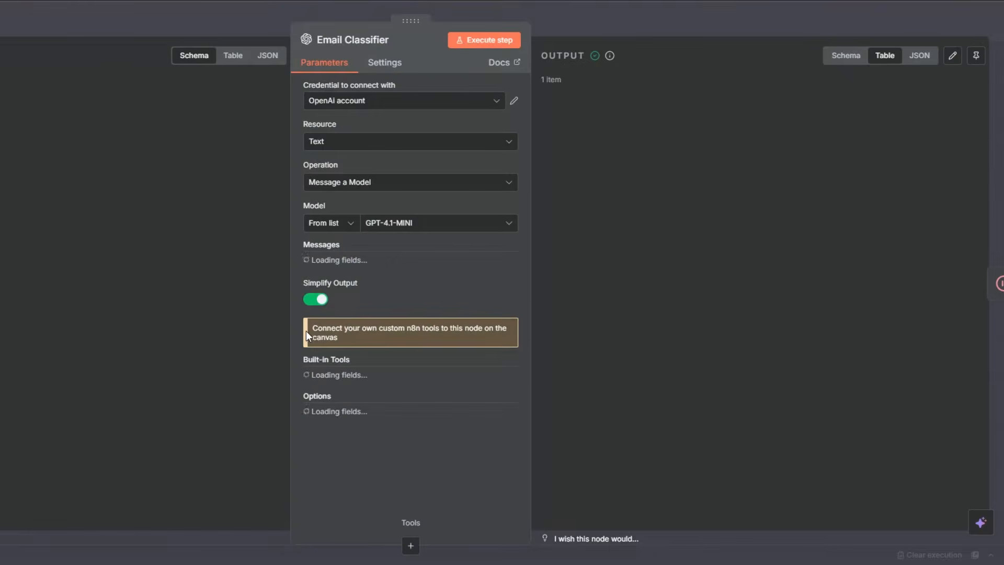
scroll(394, 323, "down", 4)
scroll(399, 317, "down", 1)
scroll(489, 278, "up", 2)
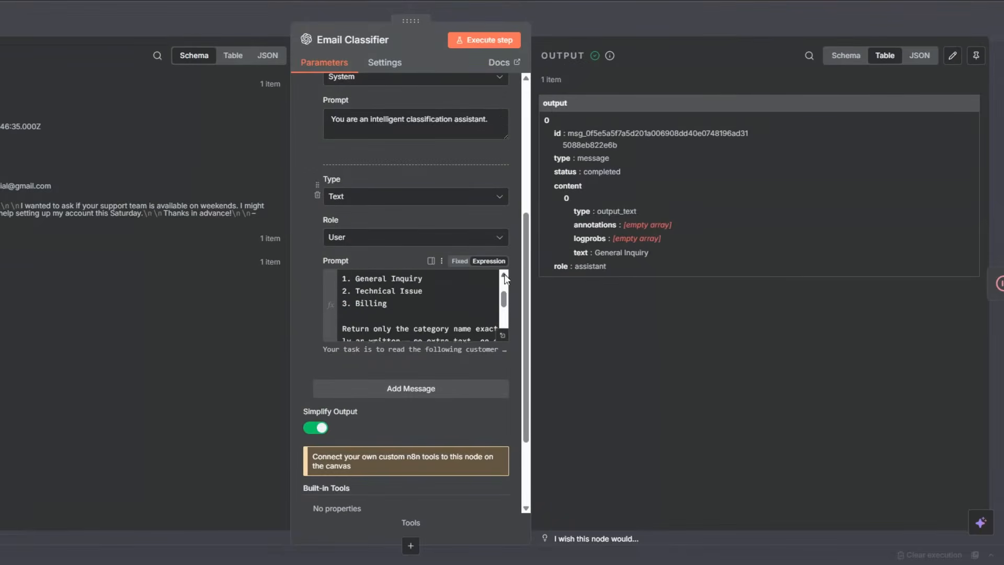
left_click(149, 274)
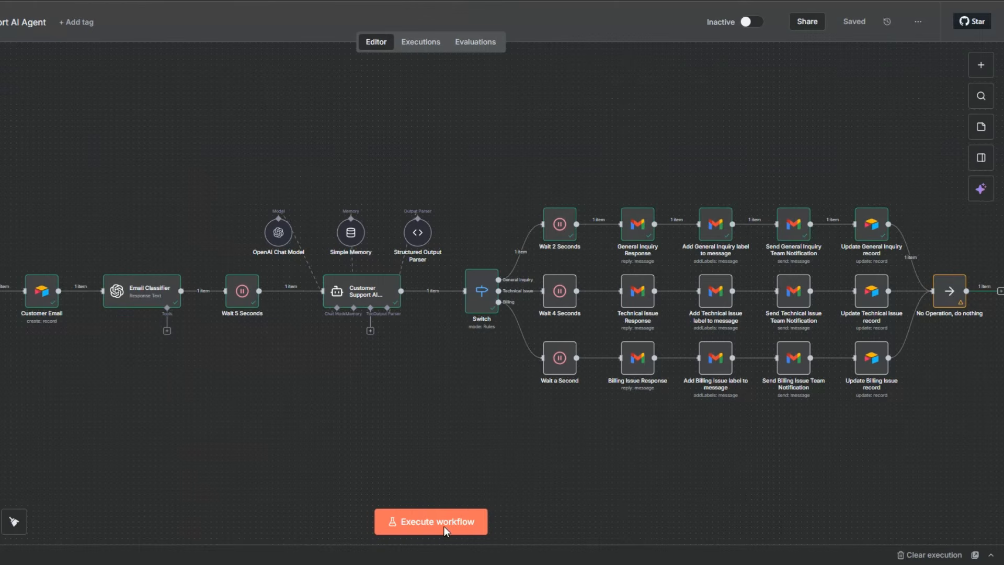
Unpin the Gmail Trigger node's data and save the workflow.
left_click(31, 268)
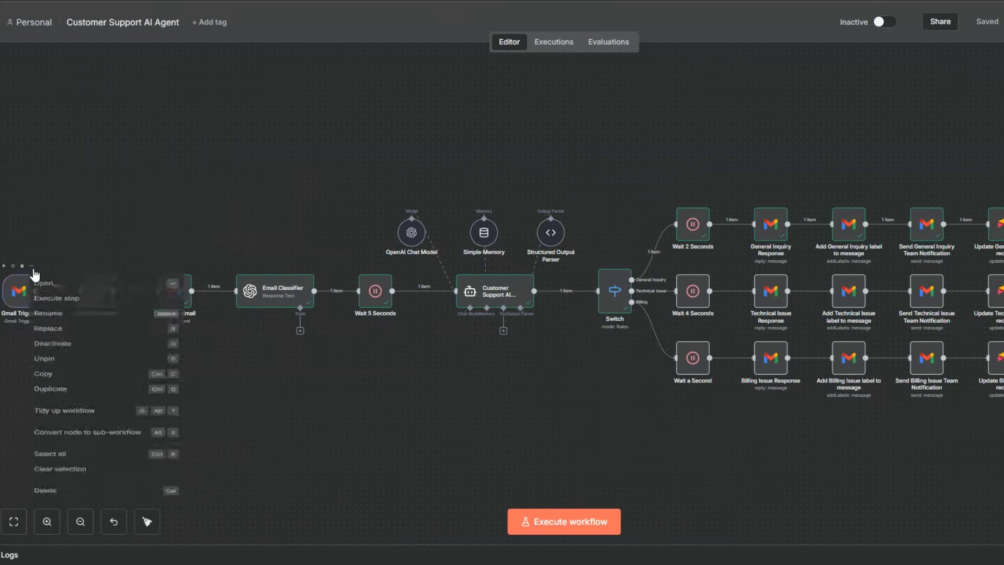
left_click(53, 380)
key("ctrl+s")
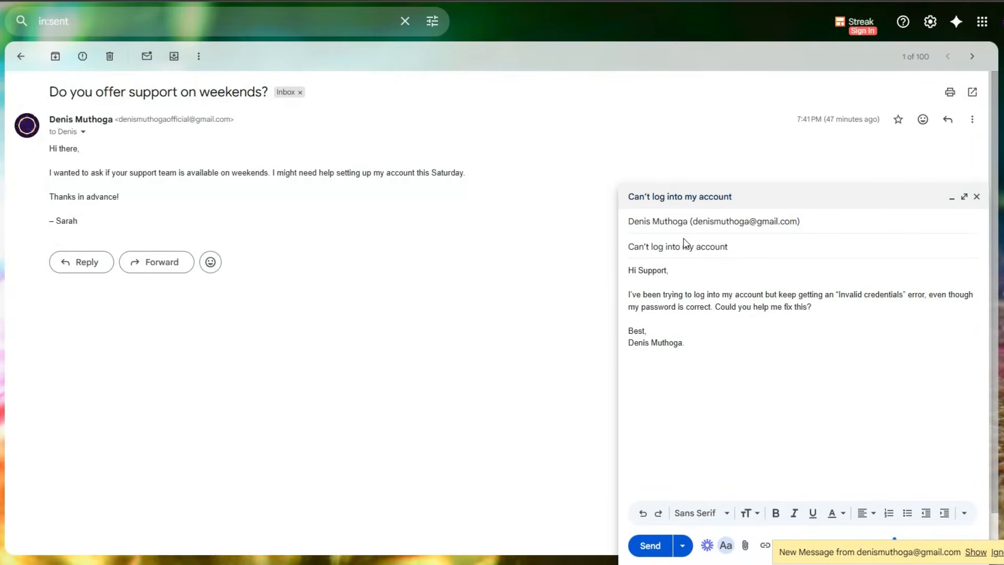
Send the "Can't log into my account" test email from Gmail and execute the Customer Support AI Agent workflow in n8n.
left_click(742, 248)
left_click(650, 547)
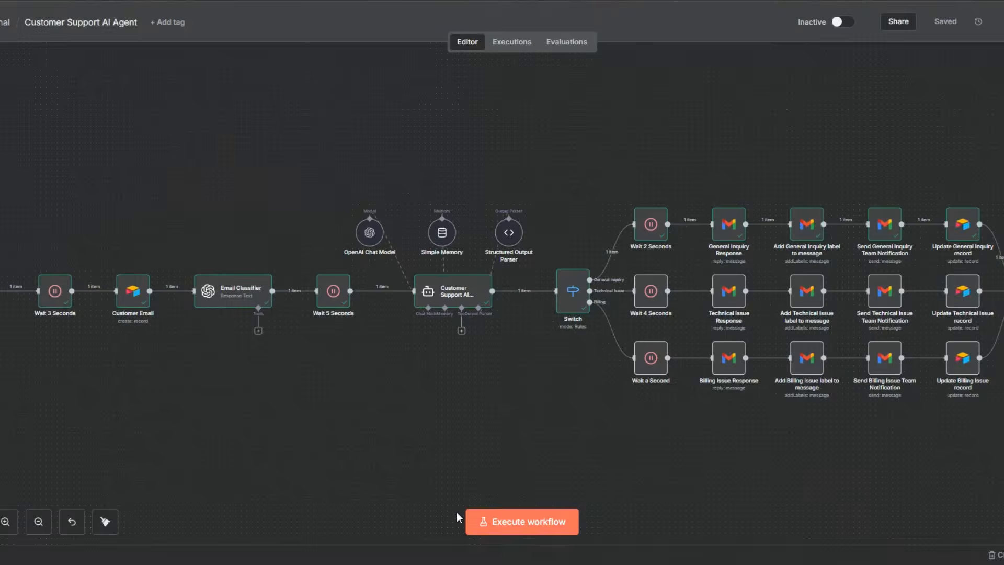
left_click(506, 523)
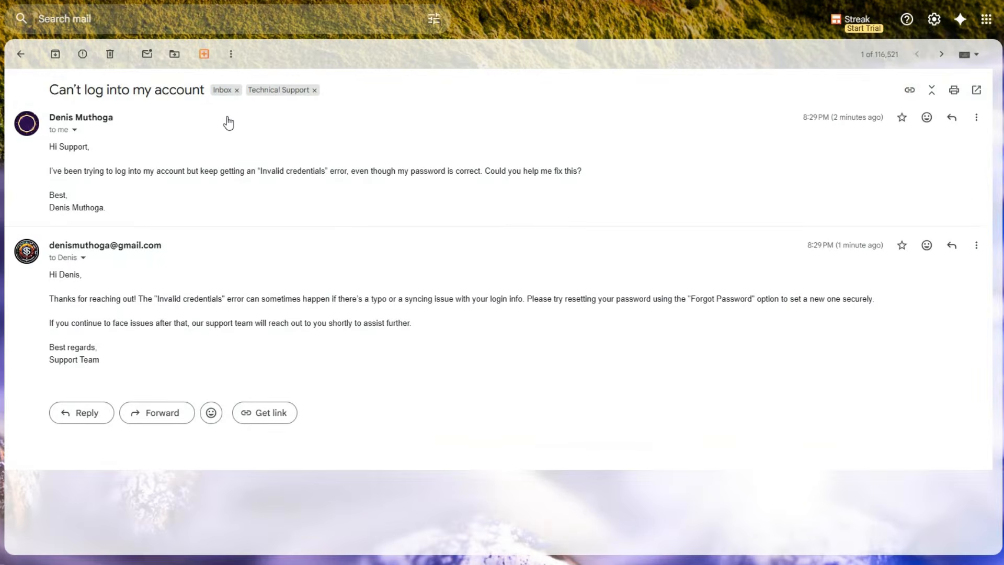
In the Gmail support inbox, compare the customer's "Can't log into my account" message with the AI reply in the same thread.
left_click_drag(57, 274, 107, 360)
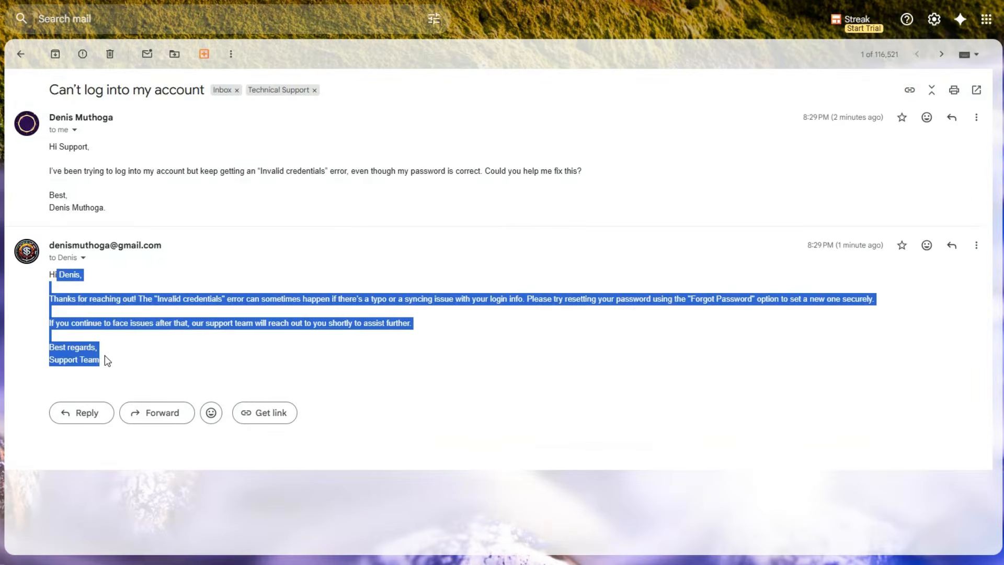
left_click(85, 173)
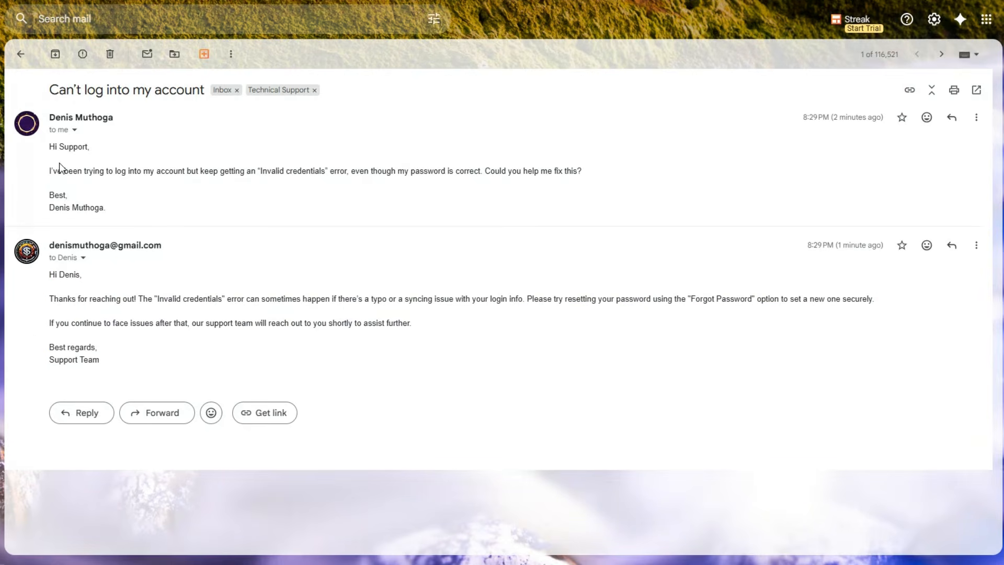
left_click_drag(50, 155, 58, 193)
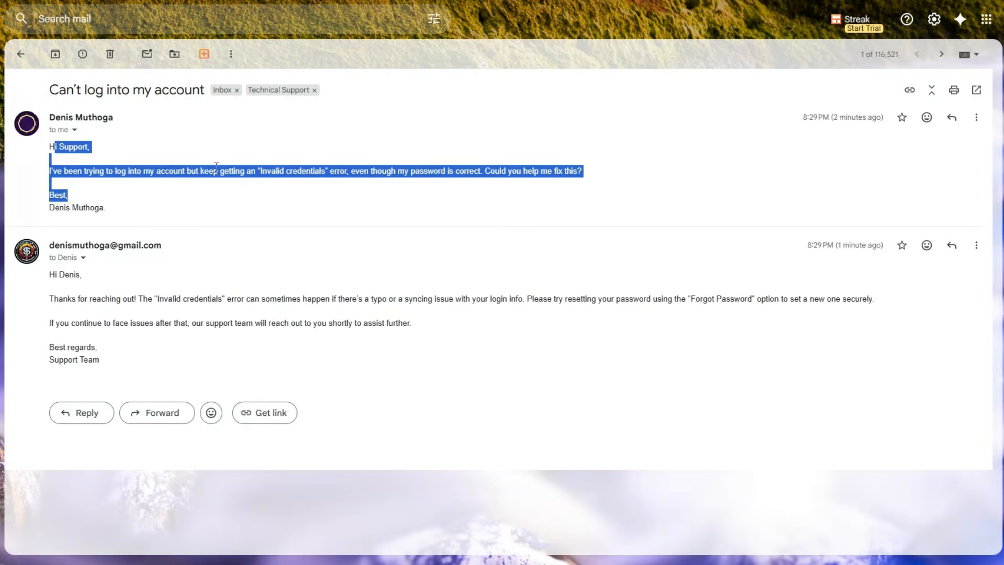
left_click_drag(239, 171, 388, 169)
left_click(209, 321)
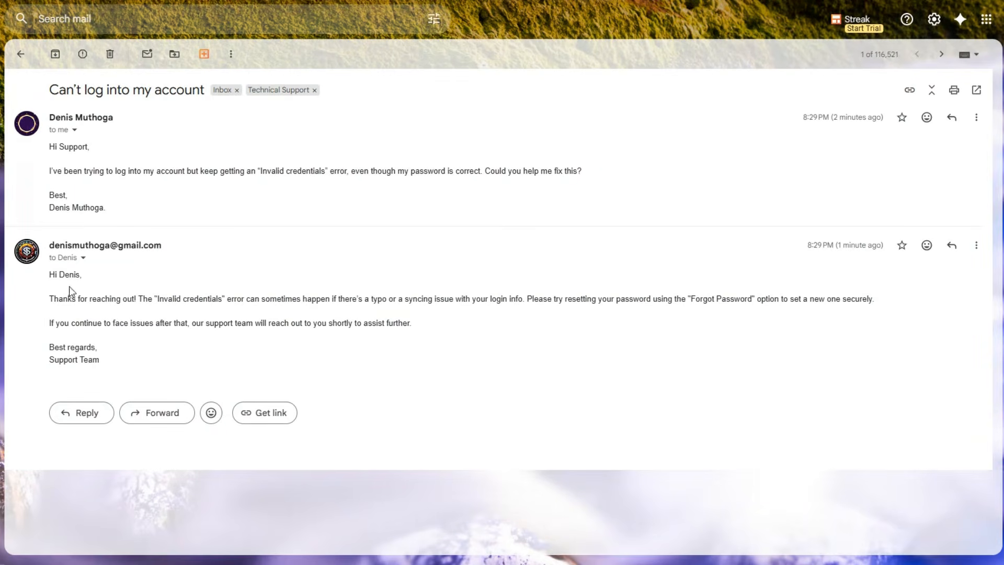
left_click_drag(51, 277, 81, 321)
left_click(139, 354)
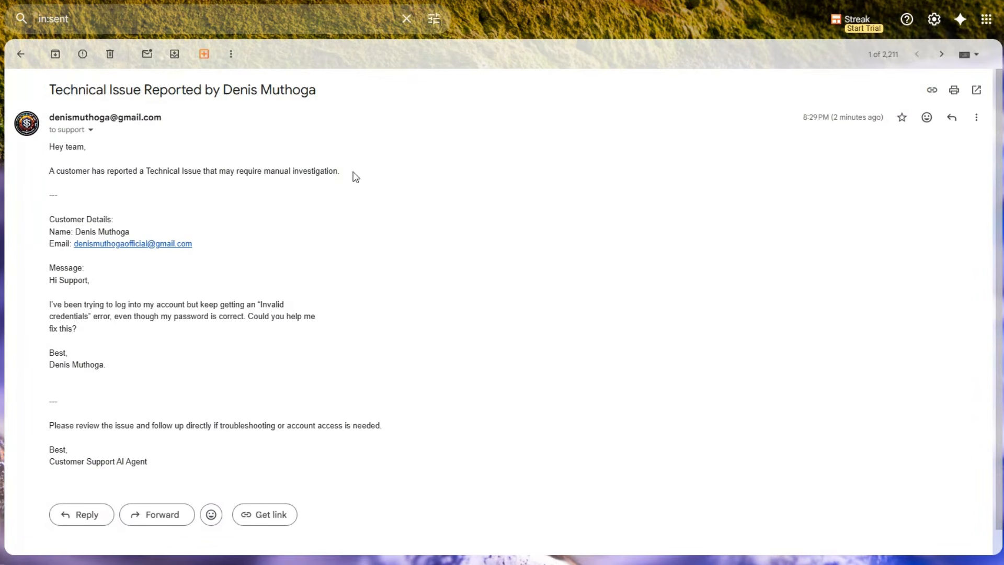
Review the customer details, original message and follow-up request in the sent Technical Issue team notification.
left_click_drag(48, 208, 130, 287)
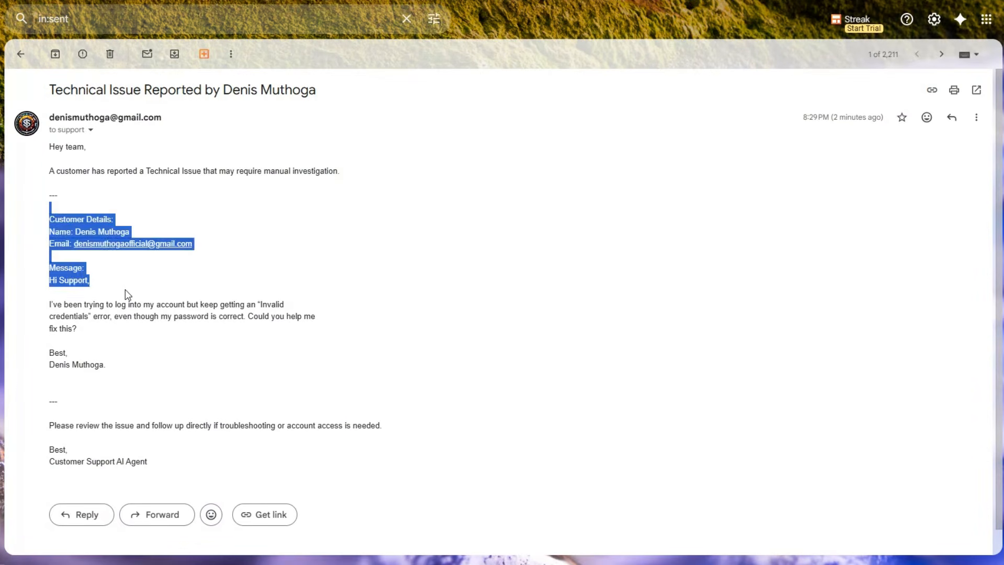
left_click(55, 283)
left_click_drag(55, 282, 127, 375)
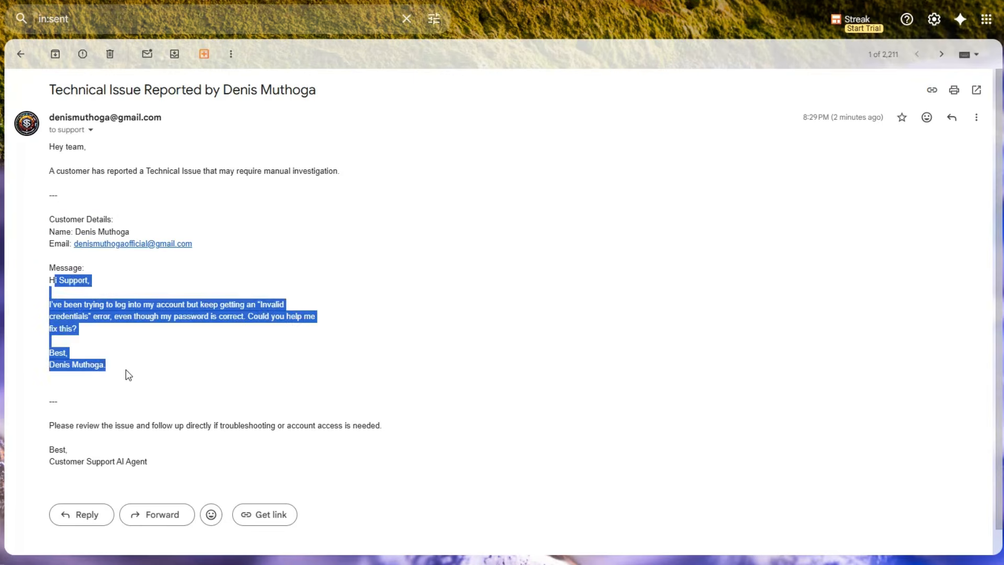
left_click(80, 424)
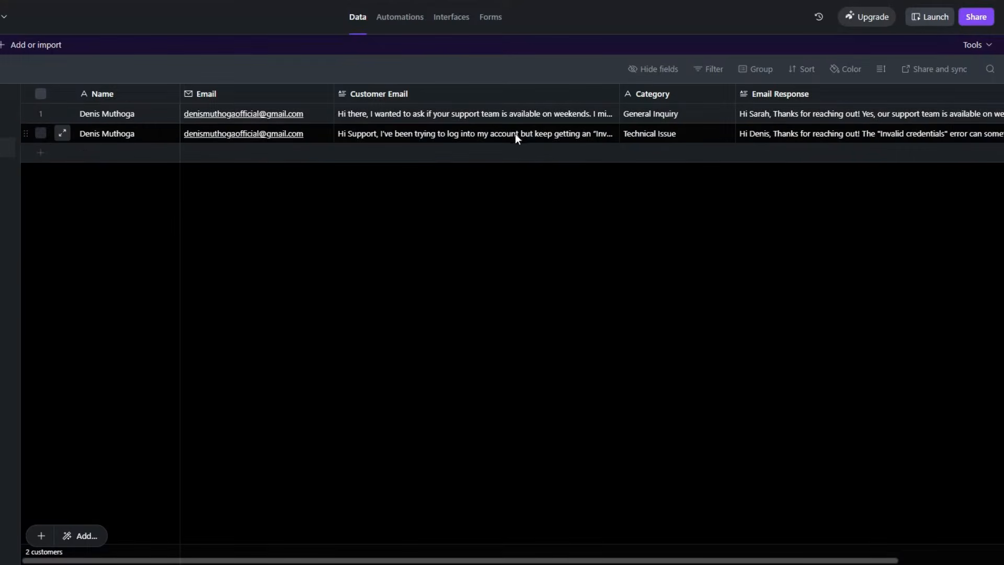
Switch to Airtable and check the new Technical Issue record's customer email, category and email response fields.
double_click(758, 137)
scroll(847, 157, "up", 3)
left_click(635, 187)
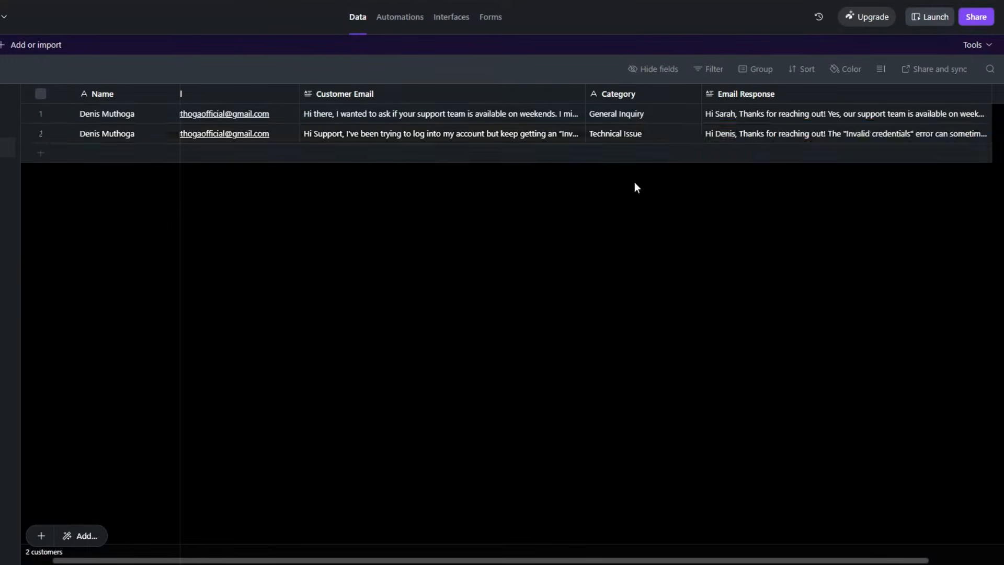
scroll(243, 191, "left", 1)
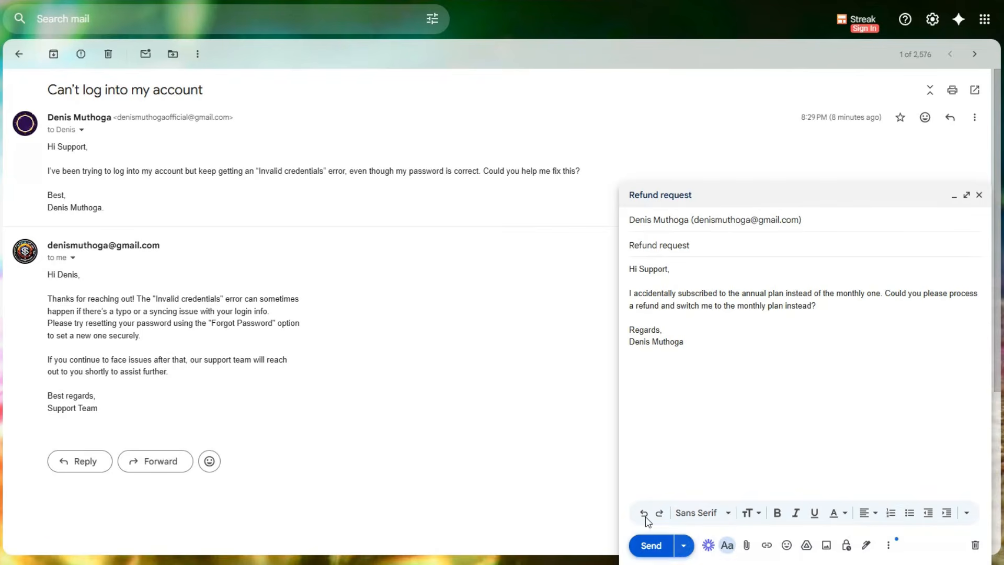
Send the "Refund request" test email from Gmail and execute the Customer Support AI Agent workflow again in n8n.
key("ctrl+Return")
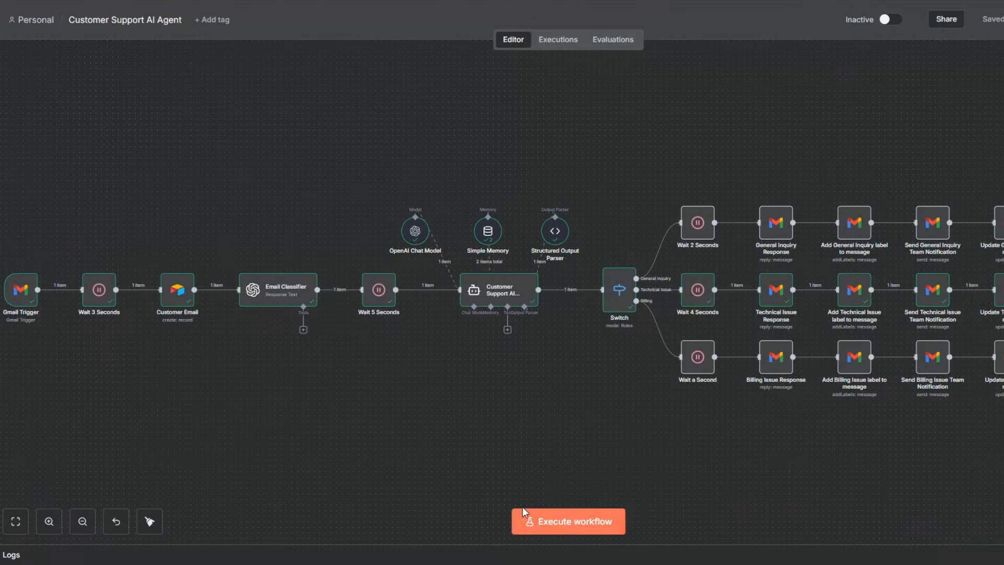
left_click(565, 521)
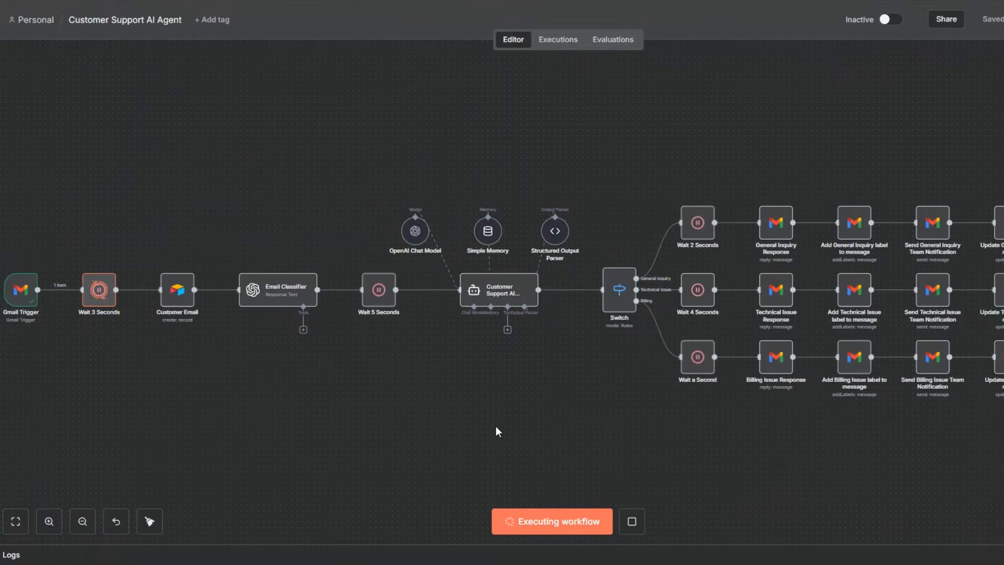
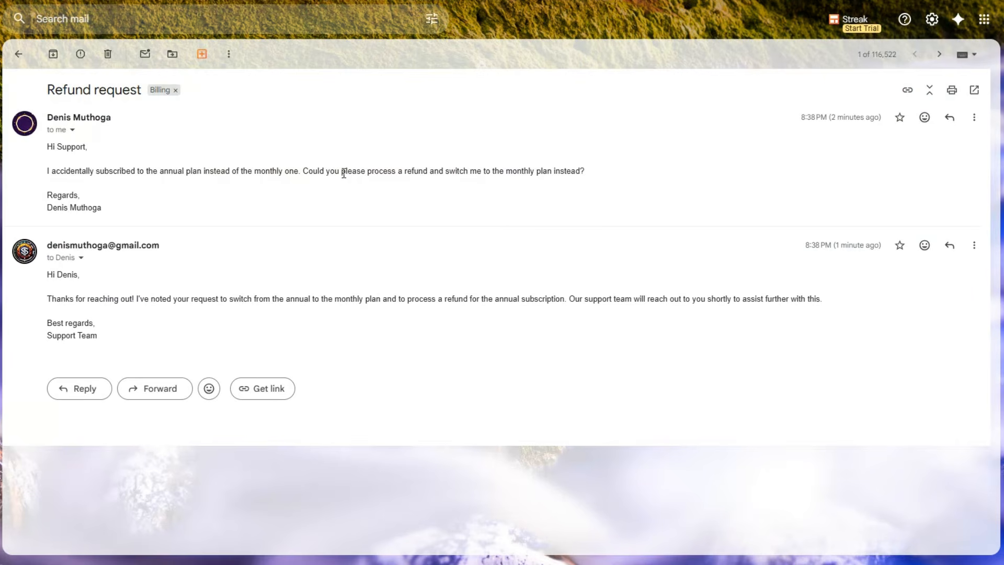
In Gmail, review the "Refund request" thread and the customer details and message in the sent Billing Issue team notification.
left_click_drag(47, 90, 130, 90)
left_click(130, 90)
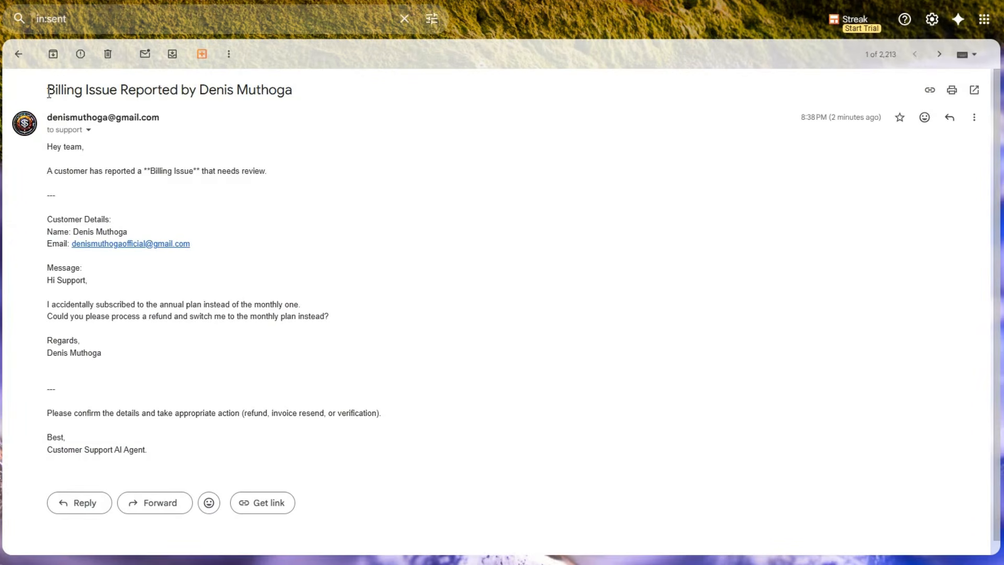
left_click_drag(48, 93, 296, 87)
left_click(296, 99)
left_click_drag(47, 207, 154, 288)
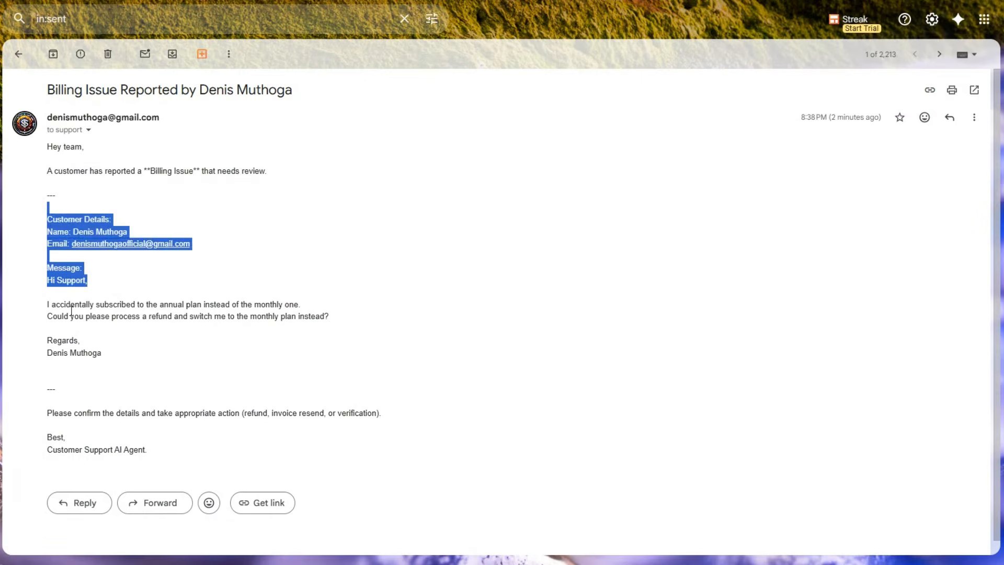
left_click_drag(52, 281, 153, 361)
left_click(154, 361)
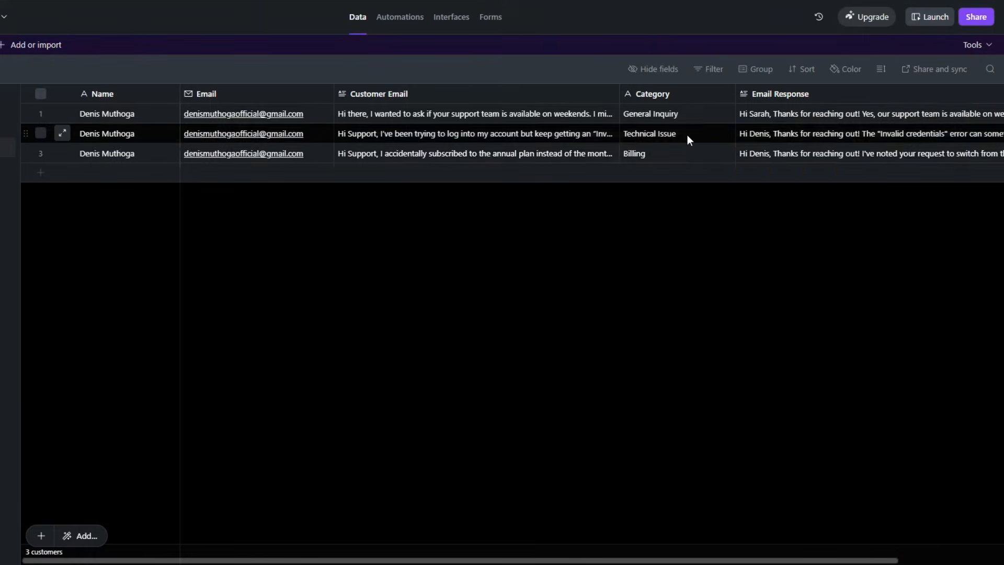
Switch to Airtable and check the email response stored in the new Billing record.
left_click(801, 156)
left_click(762, 252)
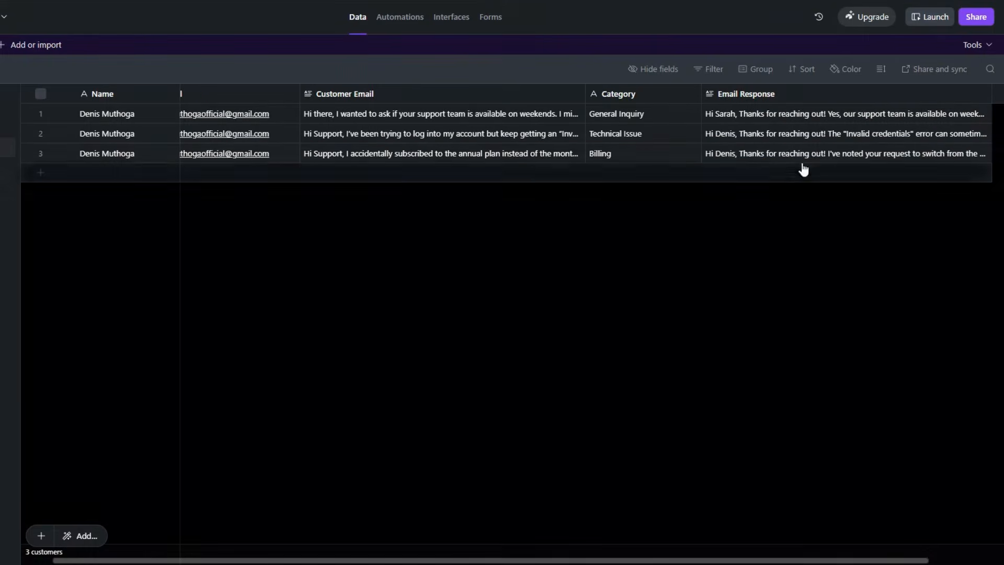
left_click(764, 154)
left_click(394, 400)
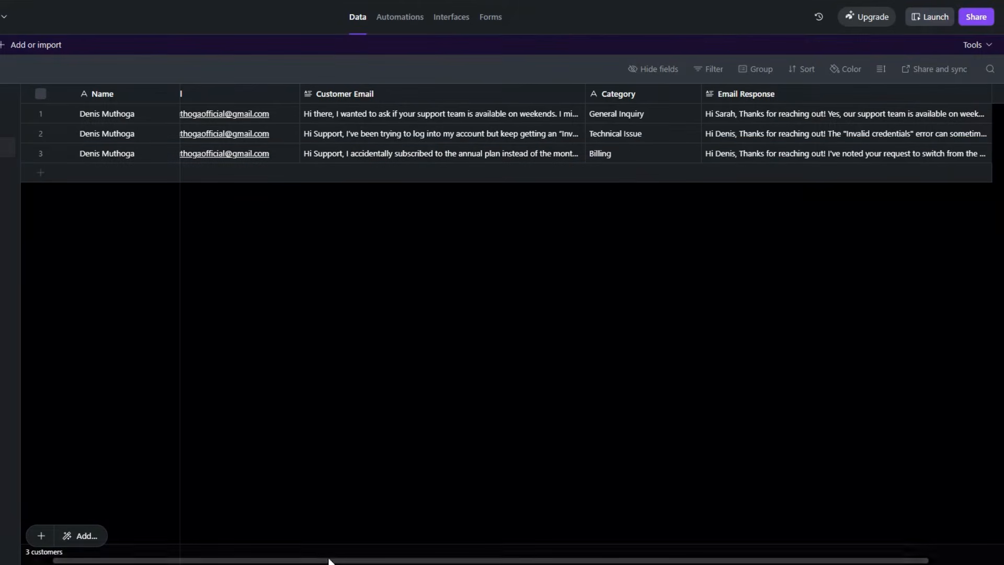
left_click_drag(343, 560, 309, 560)
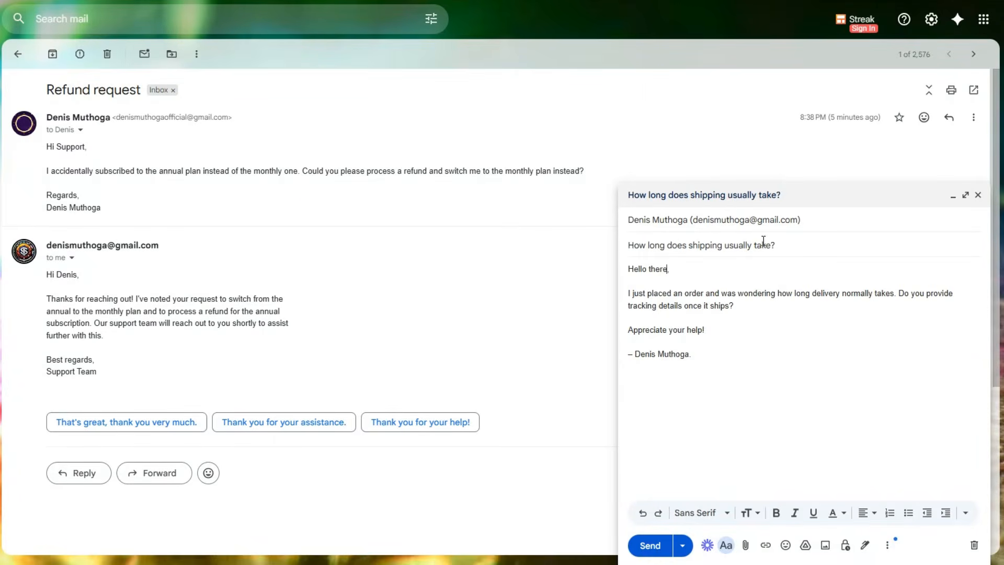
Send the "How long does shipping usually take?" test email from Gmail and execute the Customer Support AI Agent workflow in n8n.
left_click(699, 275)
left_click(650, 545)
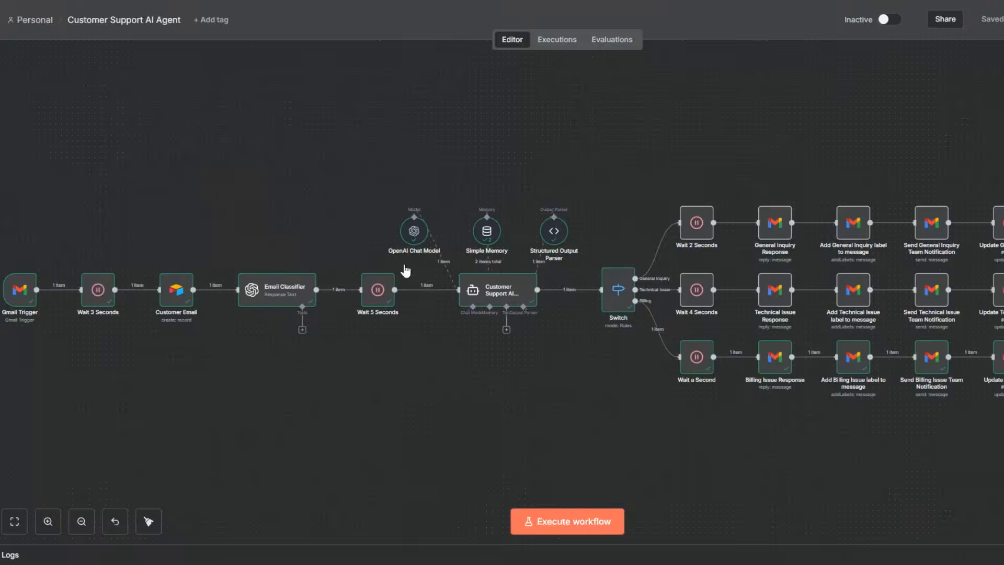
left_click(544, 520)
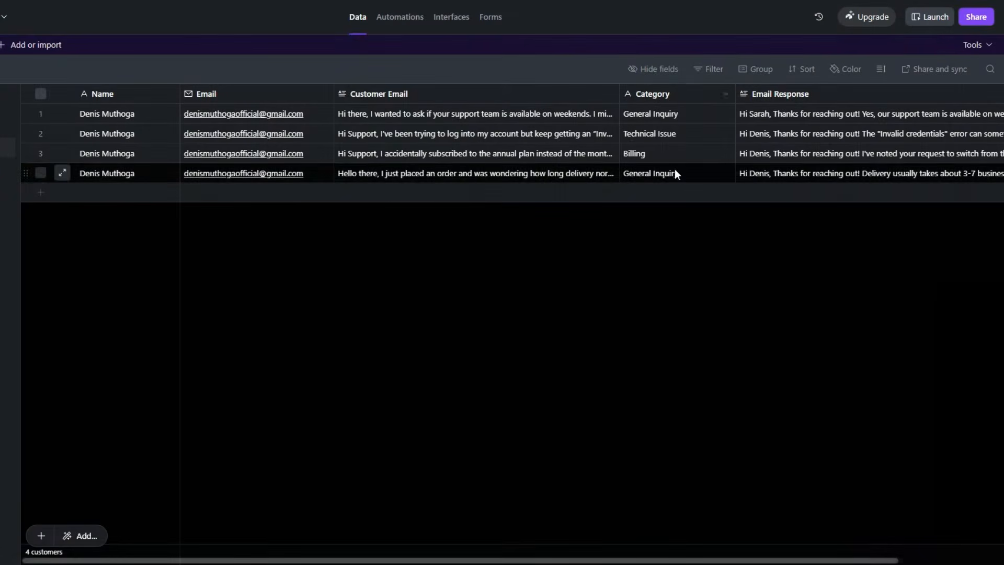
Switch to Airtable and check the category and email response of the new record for the shipping question.
left_click(774, 175)
left_click(719, 274)
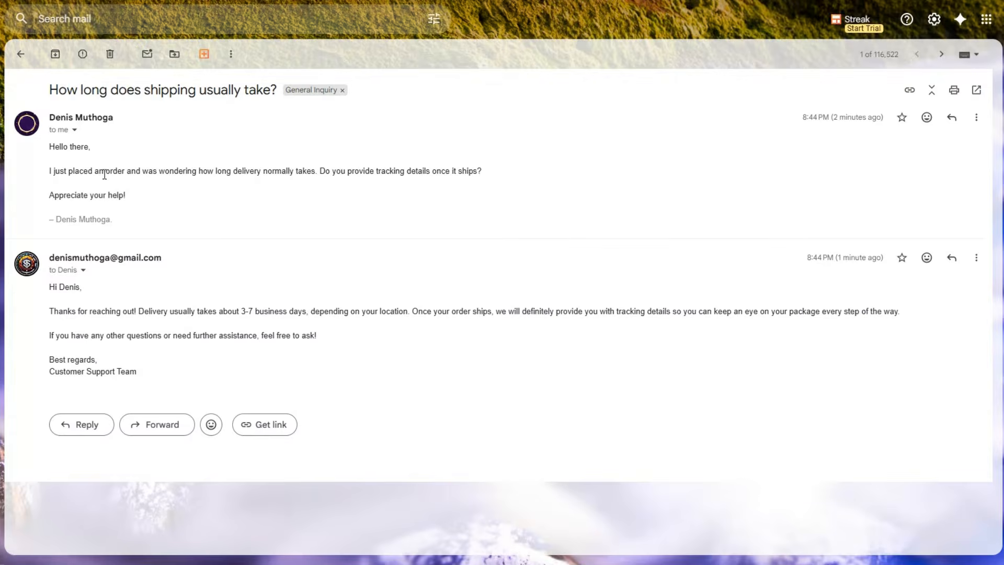
In Gmail, compare the shipping question with its AI reply and review the sent General Inquiry team notification's customer details and message.
left_click_drag(88, 172, 257, 180)
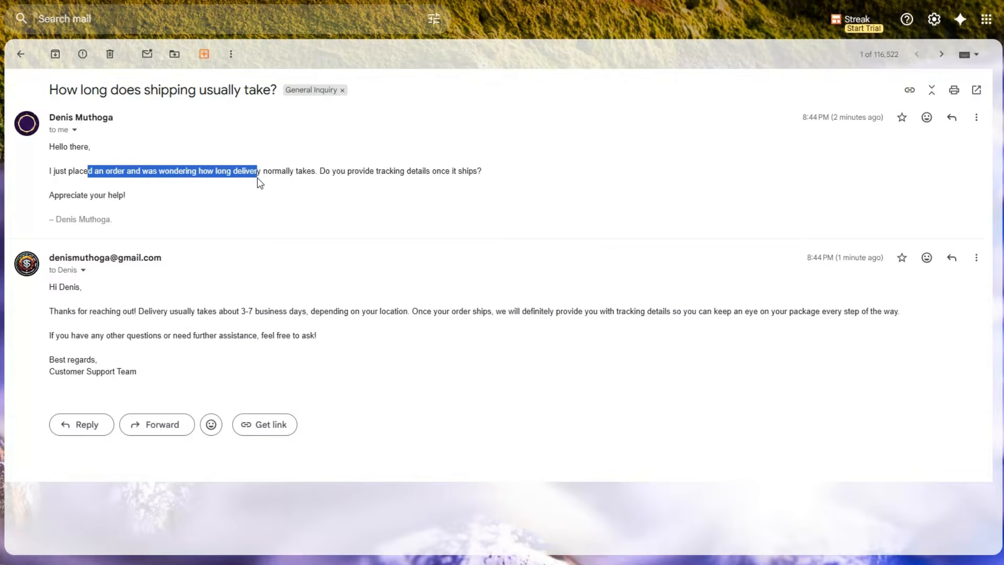
left_click(260, 183)
left_click_drag(49, 287, 158, 367)
left_click(158, 367)
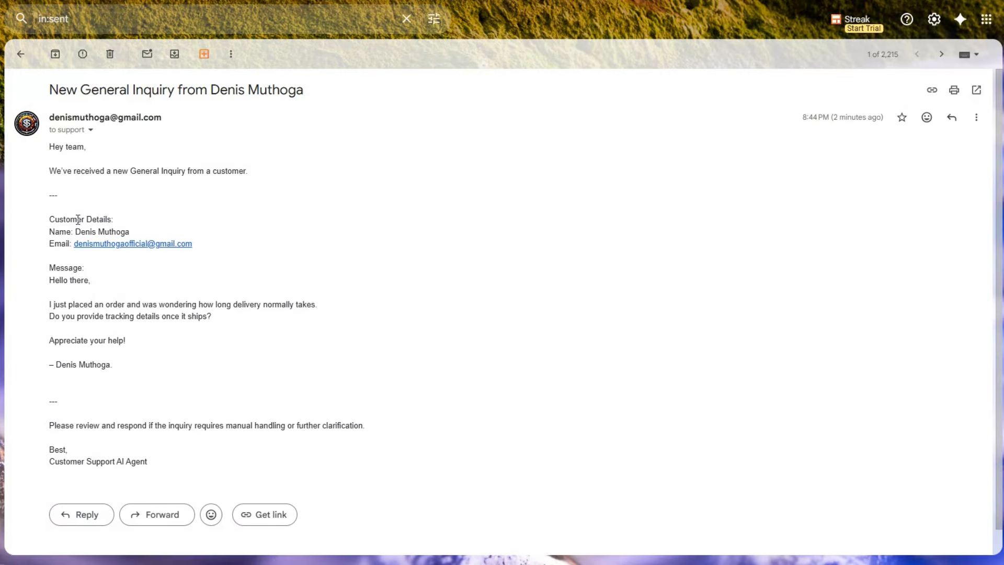
left_click_drag(54, 219, 143, 366)
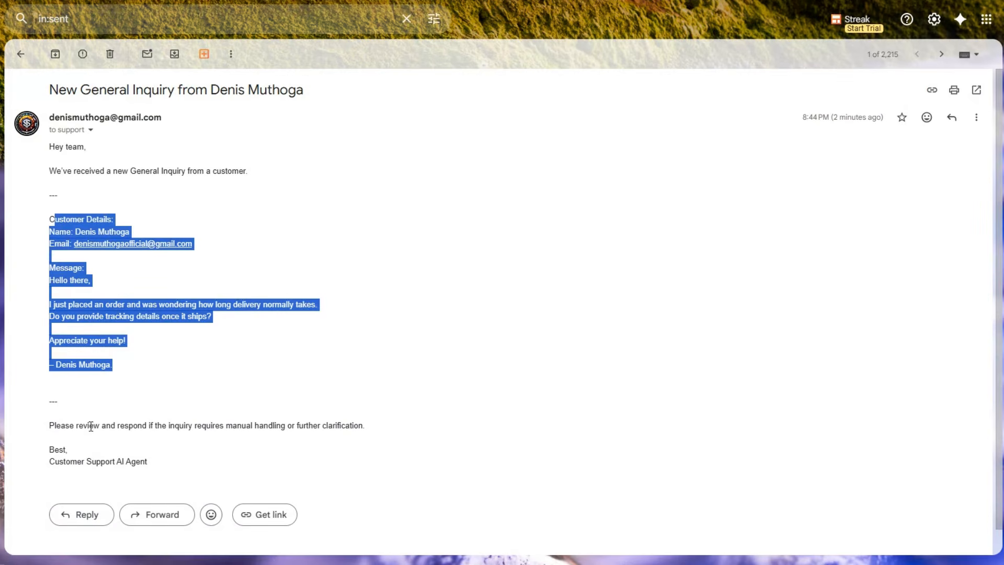
left_click(373, 423)
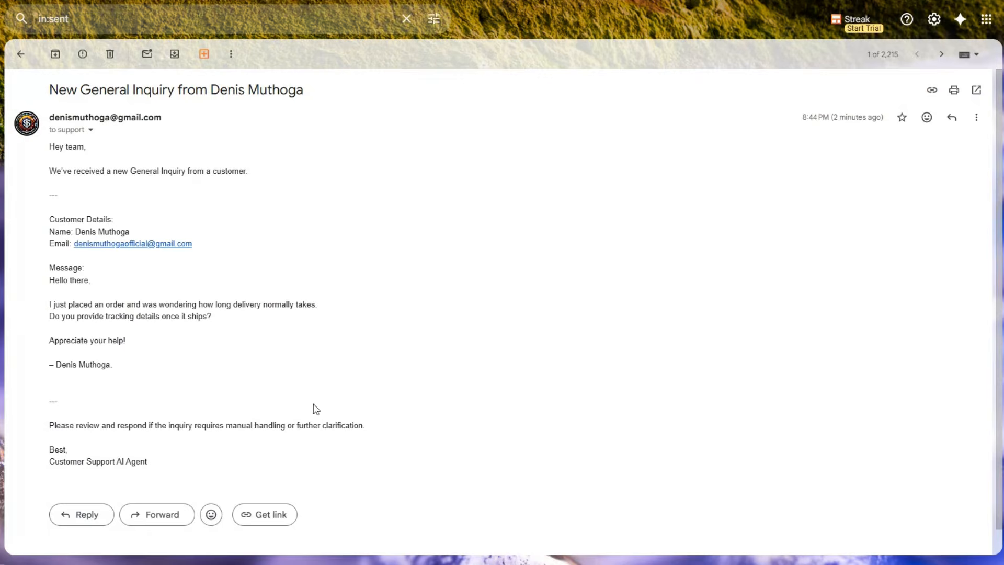